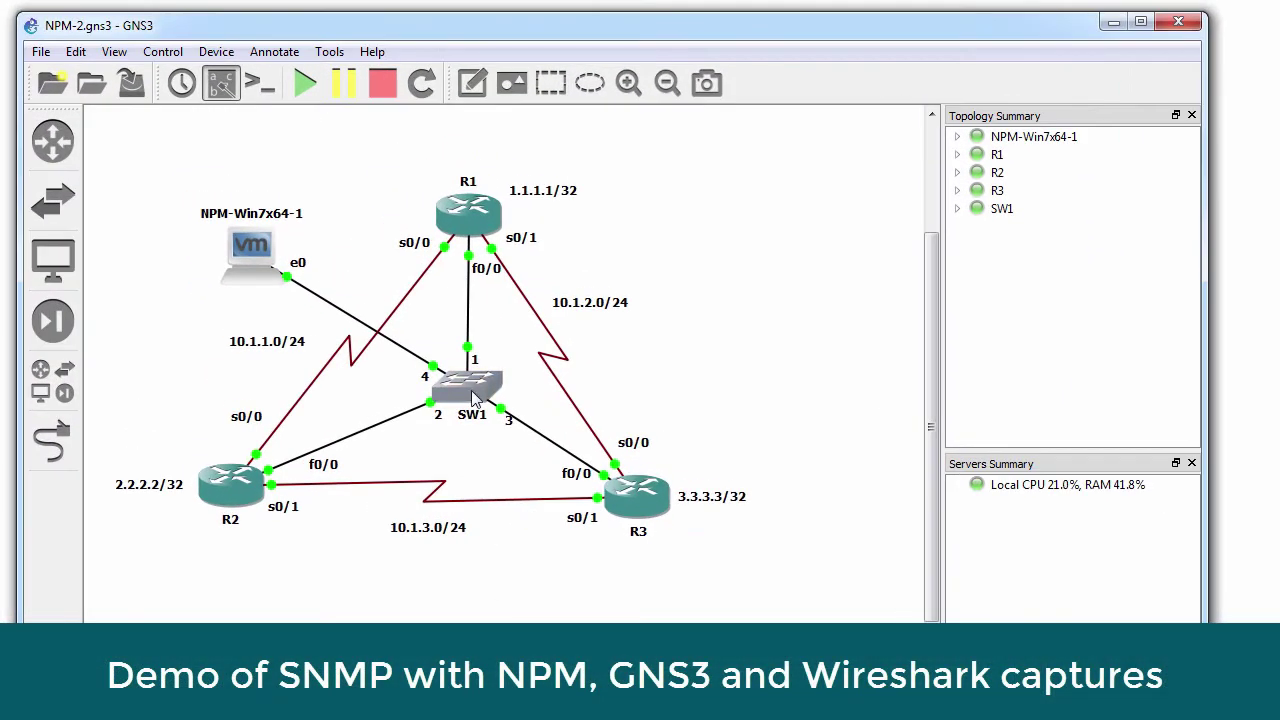
- Launch Command Prompt via cmd and ping R1 at 10.1.100.1
mouse_move(258, 250)
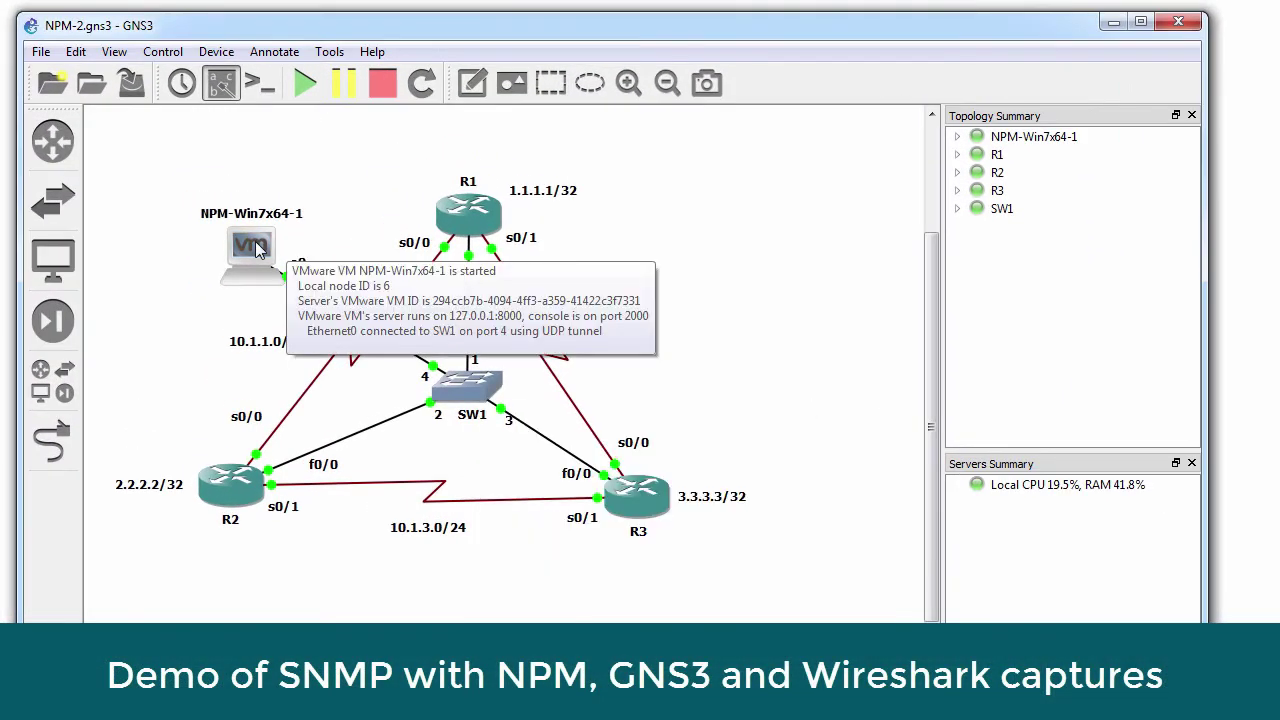
mouse_move(437, 377)
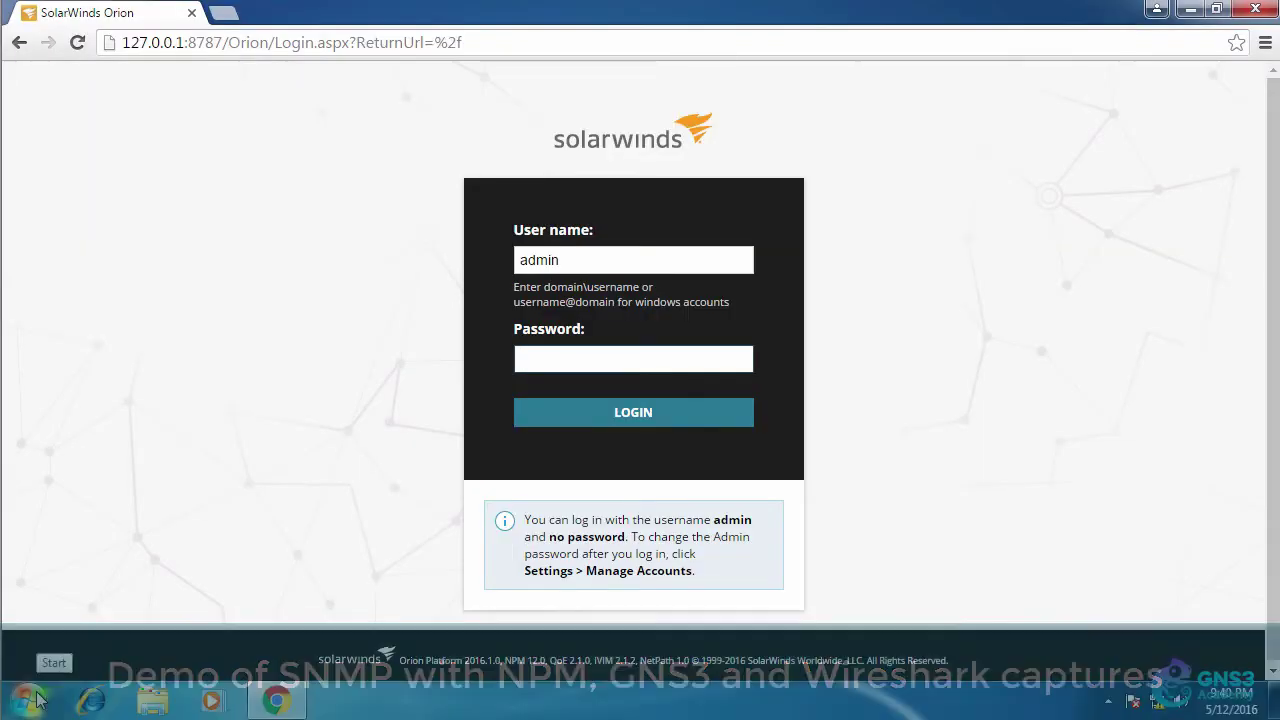
left_click(35, 700)
type("cmd")
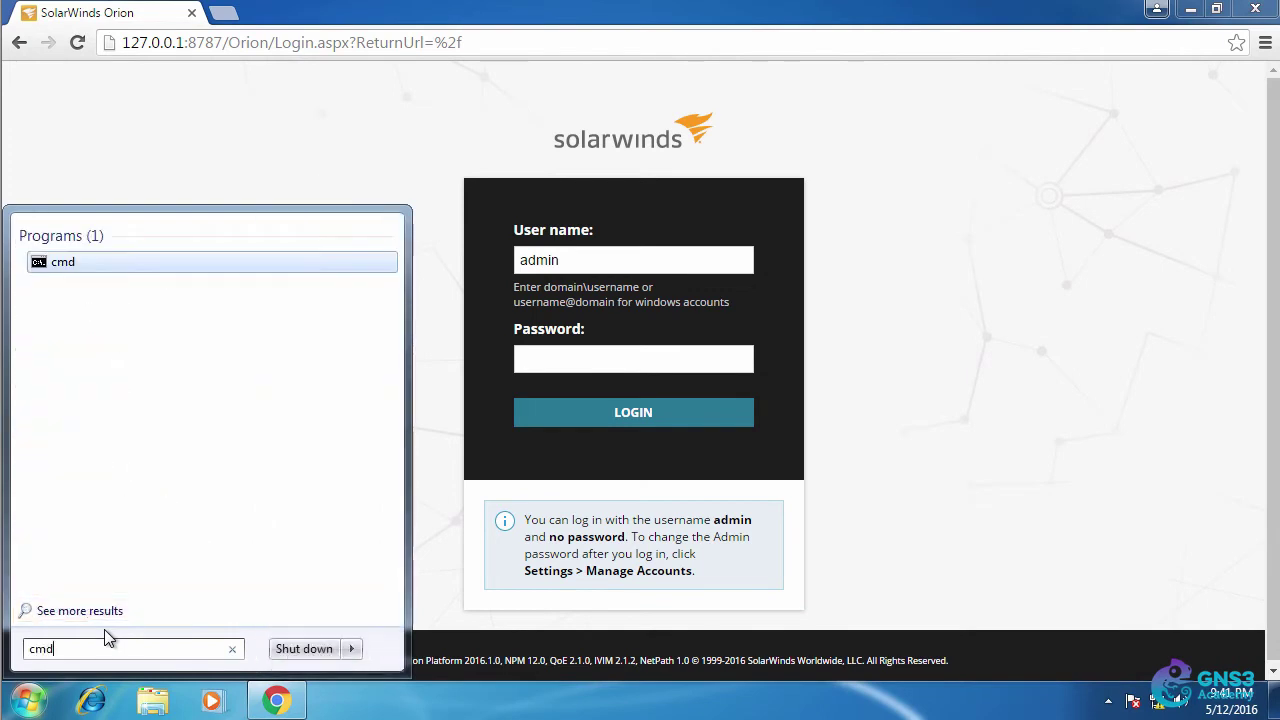
key("Return")
type("ping 10.1.100.1")
key("Return")
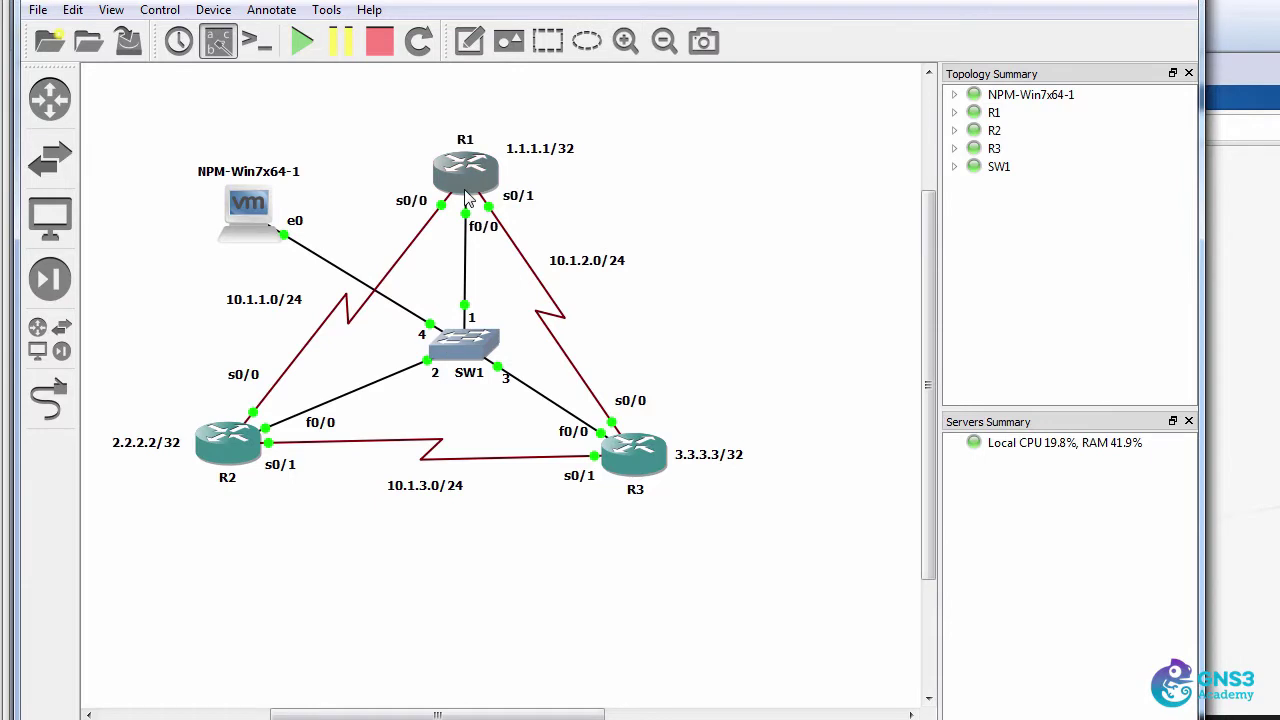
- Enter 'debug ip icmp' on R1, rerun the ping, and highlight the resulting ICMP debug messages
mouse_move(467, 197)
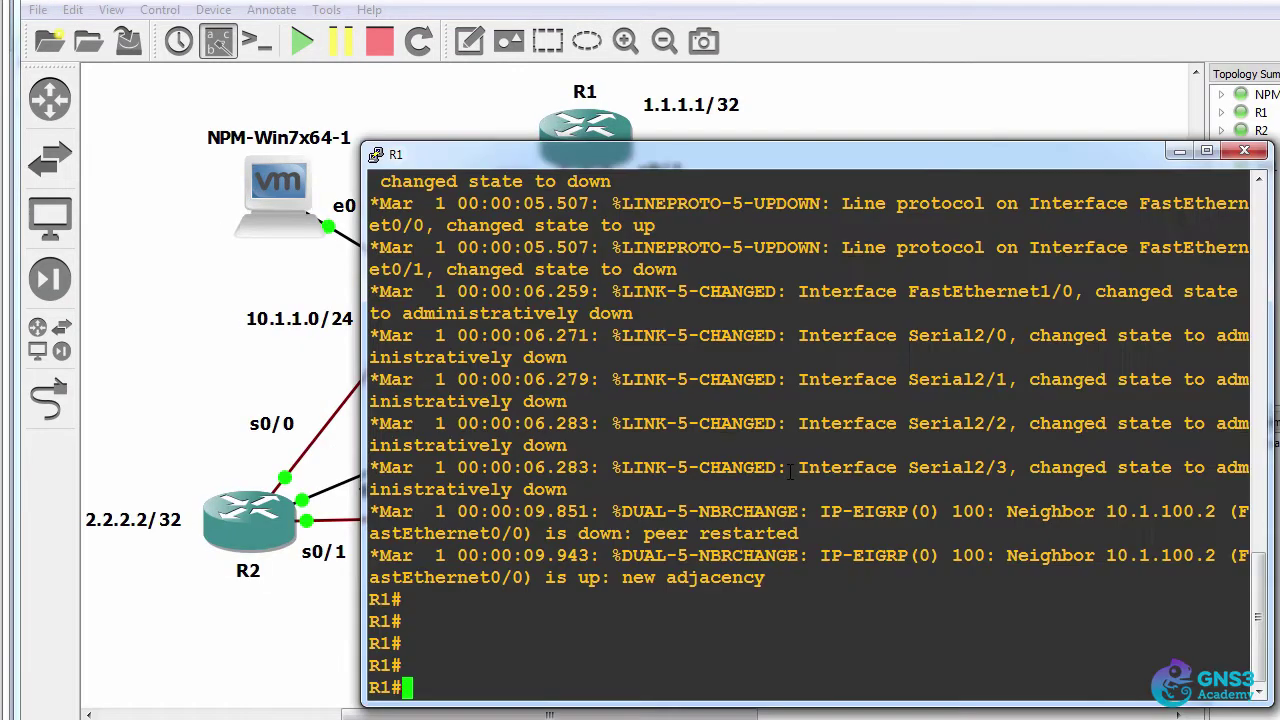
type("debug ip i")
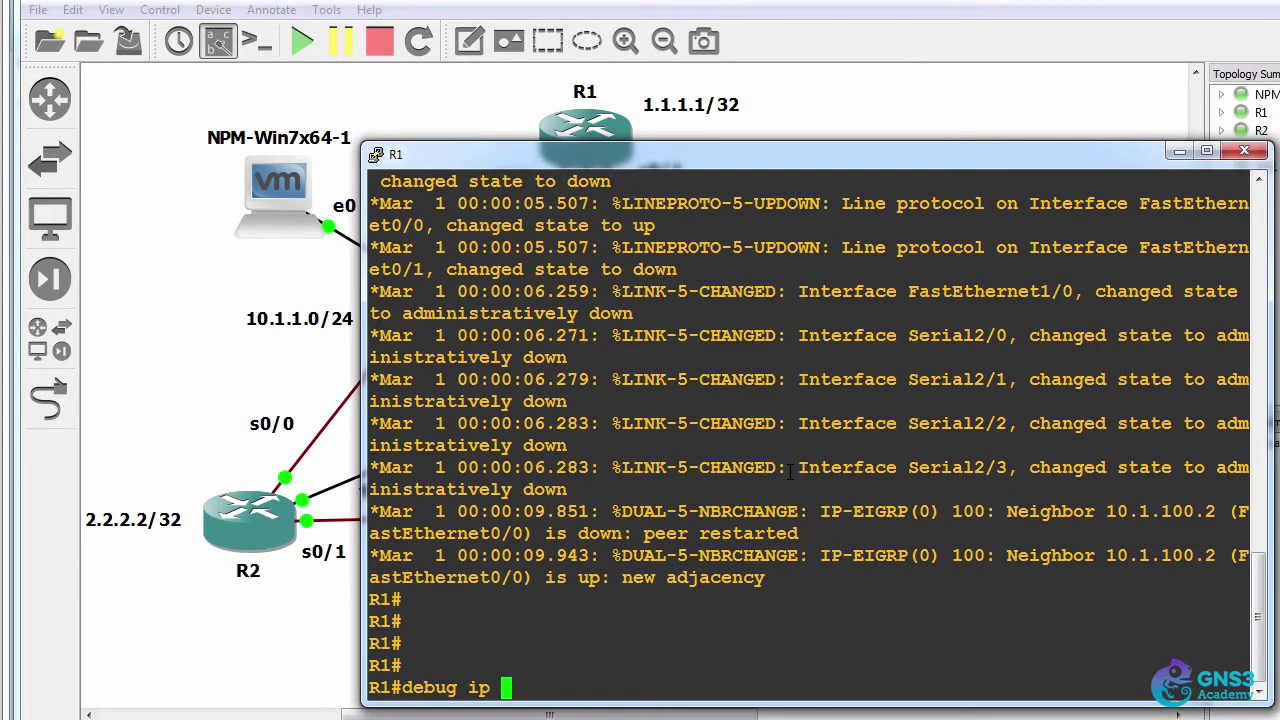
type("cmp")
key("Return")
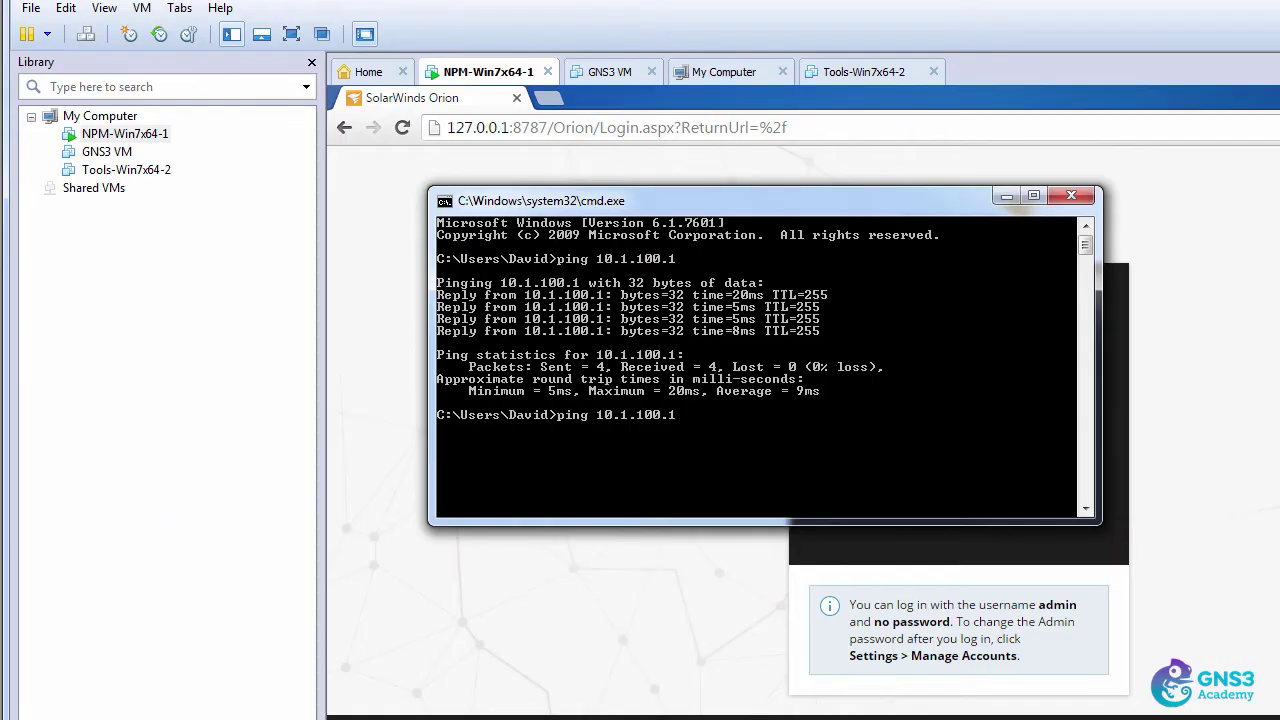
key("Return")
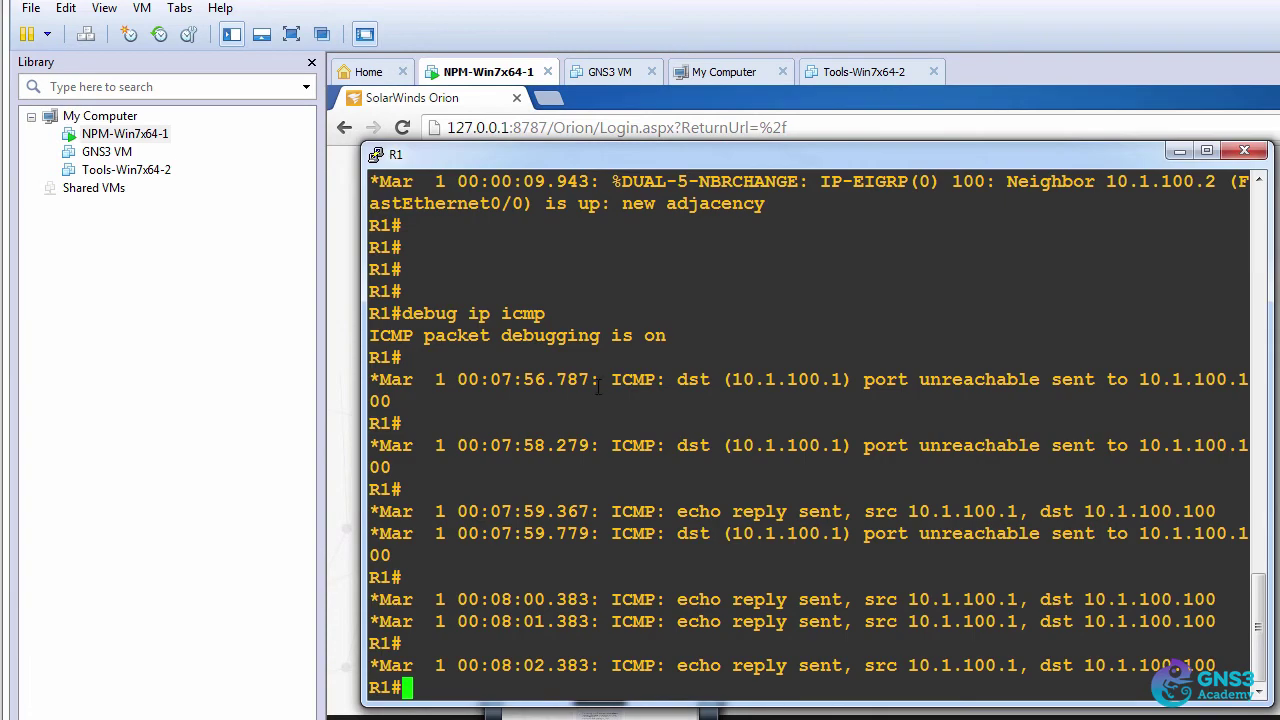
left_click_drag(556, 381, 992, 683)
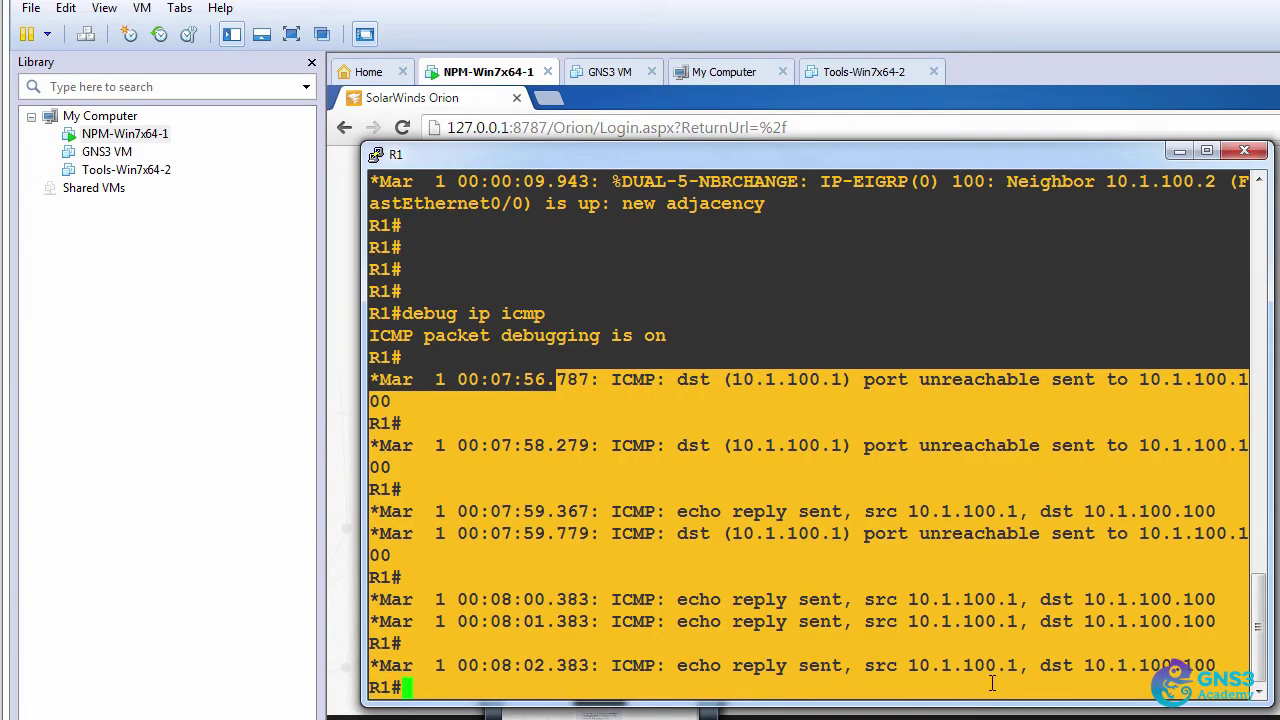
left_click(884, 308)
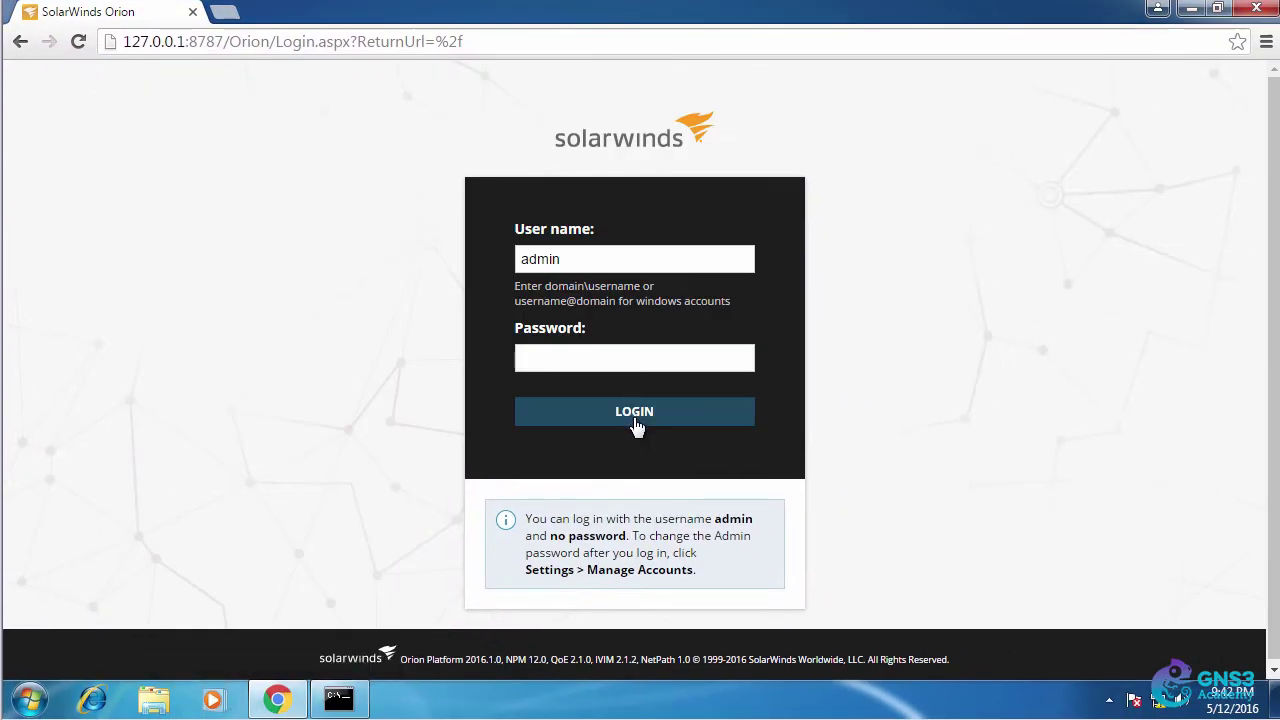
- Log in to Orion and expand Cisco > Up in All Nodes to list R1, R2 and R3
left_click(636, 424)
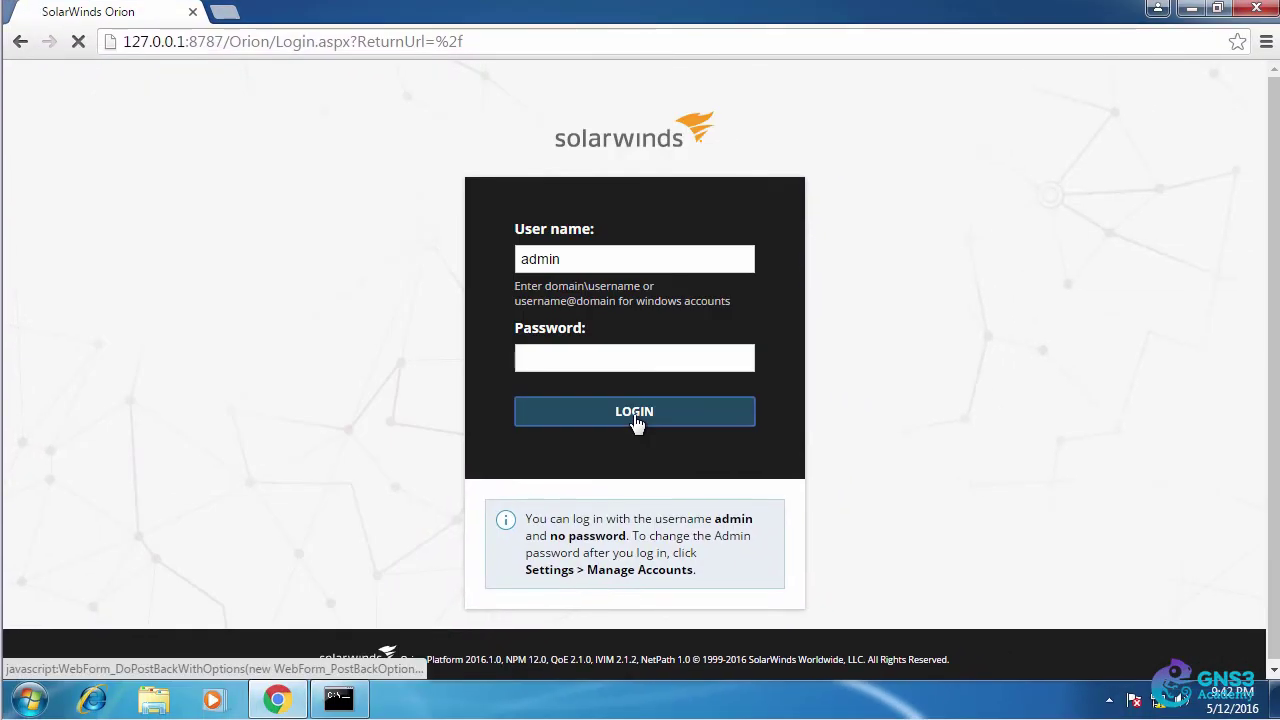
left_click(38, 262)
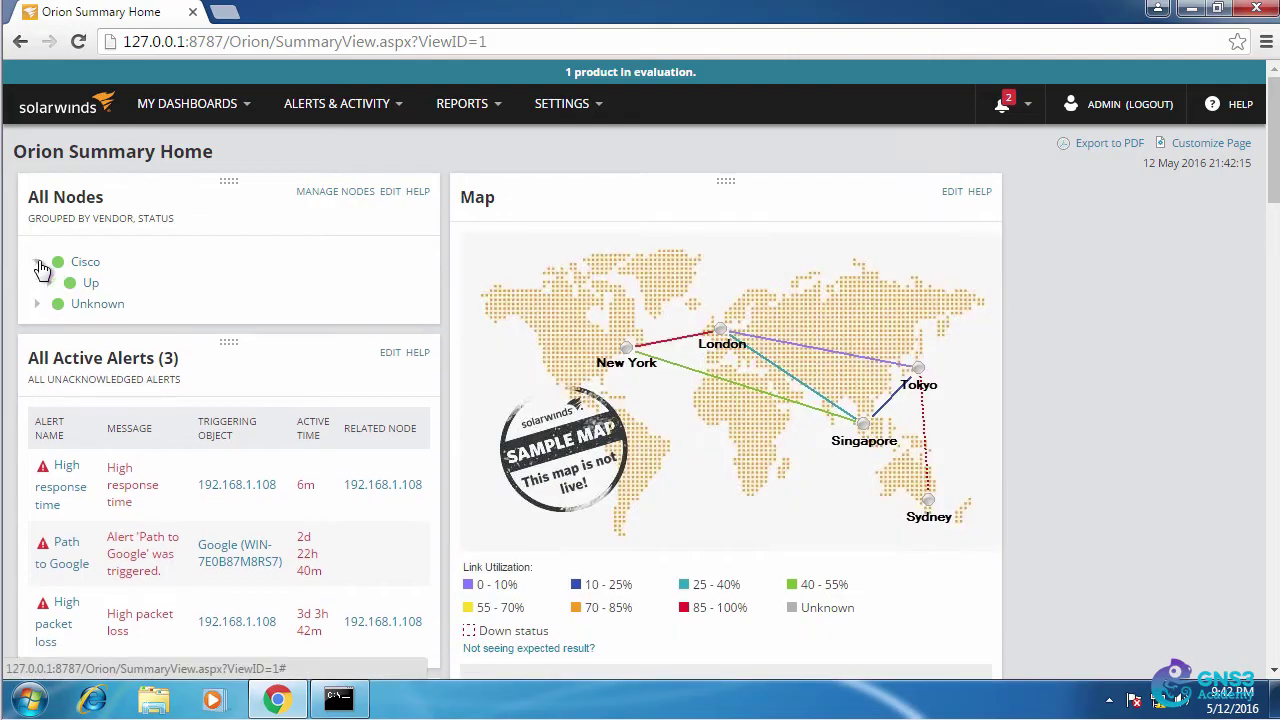
left_click(49, 283)
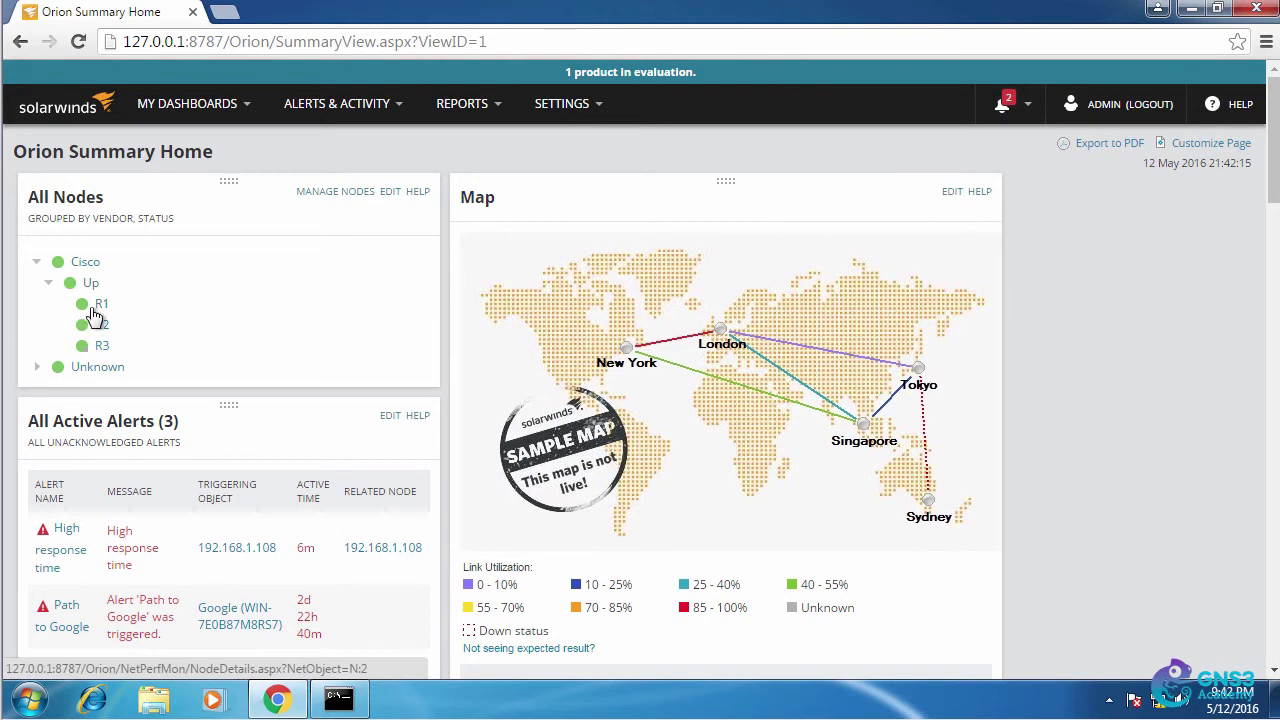
mouse_move(97, 305)
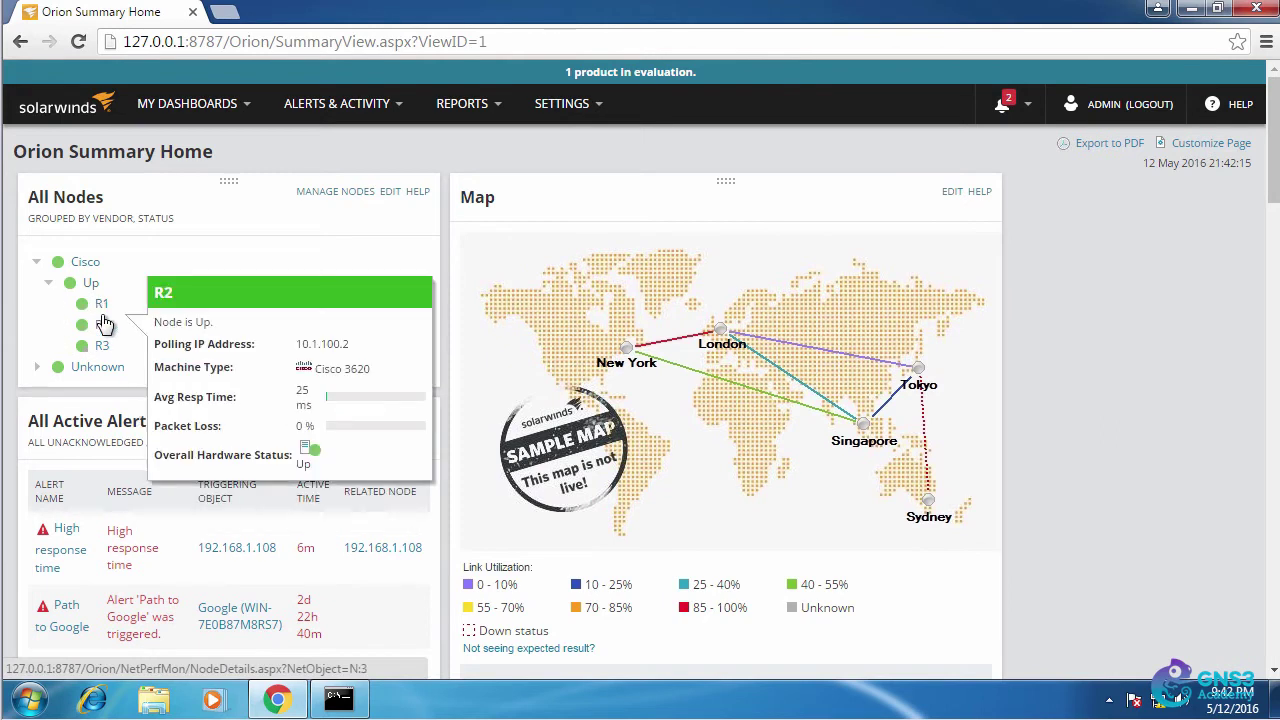
mouse_move(107, 346)
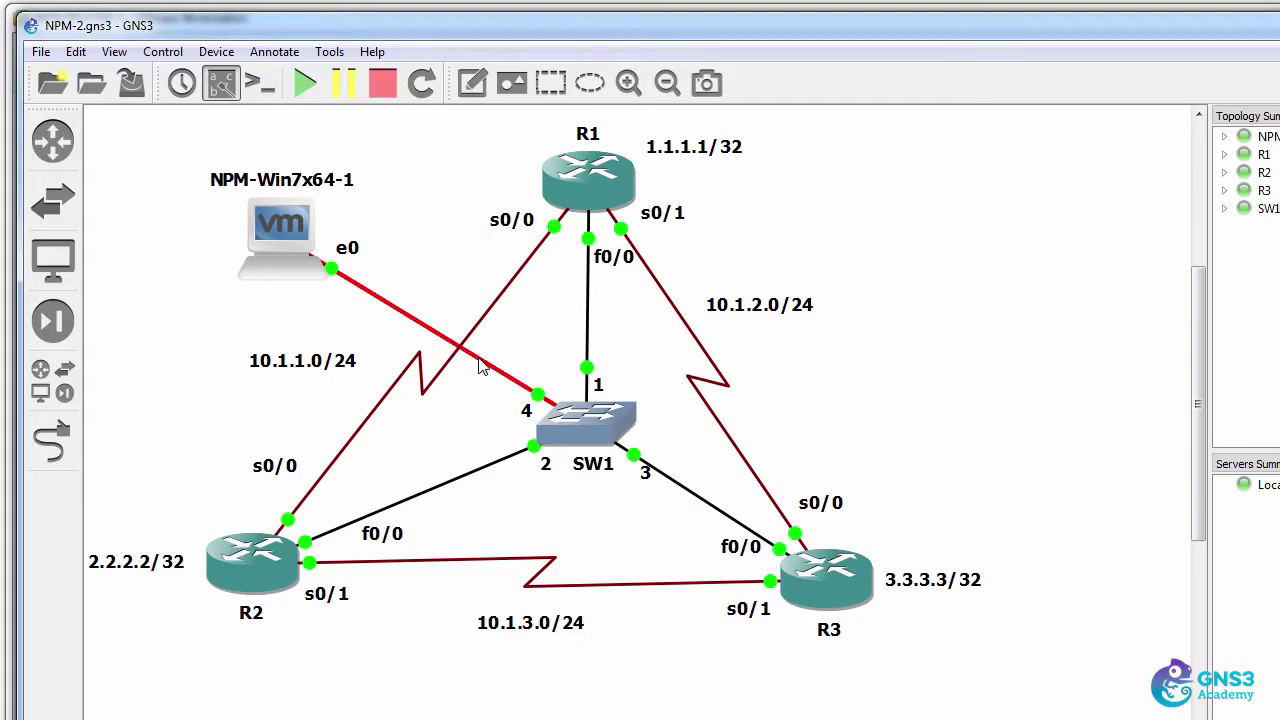
- Start a packet capture on the NPM VM–SW1 link at SW1 port 4
right_click(482, 362)
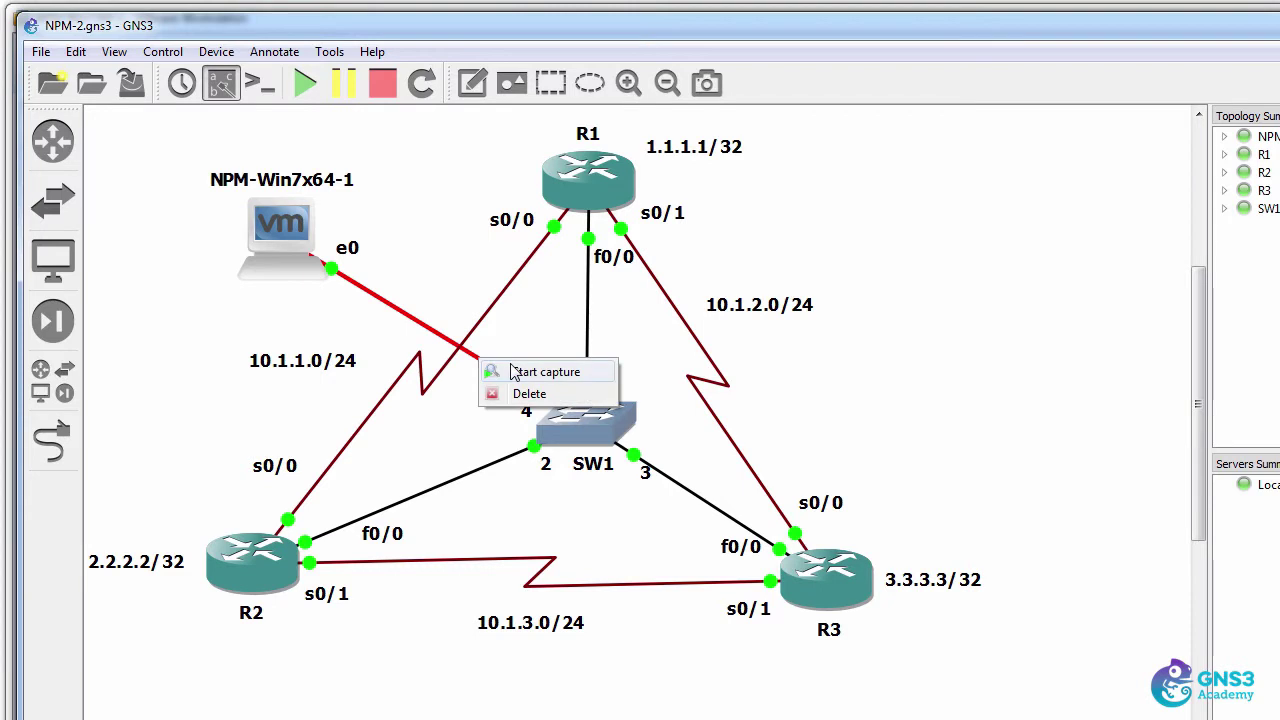
left_click(540, 372)
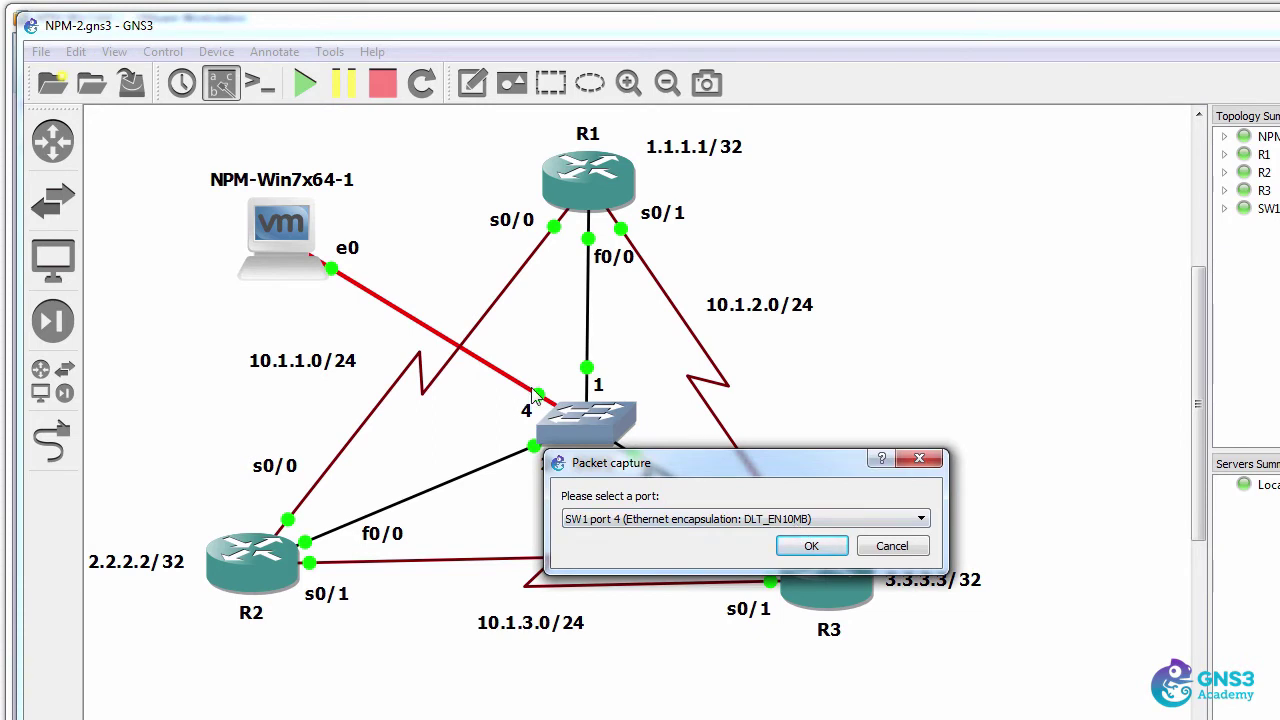
left_click(795, 548)
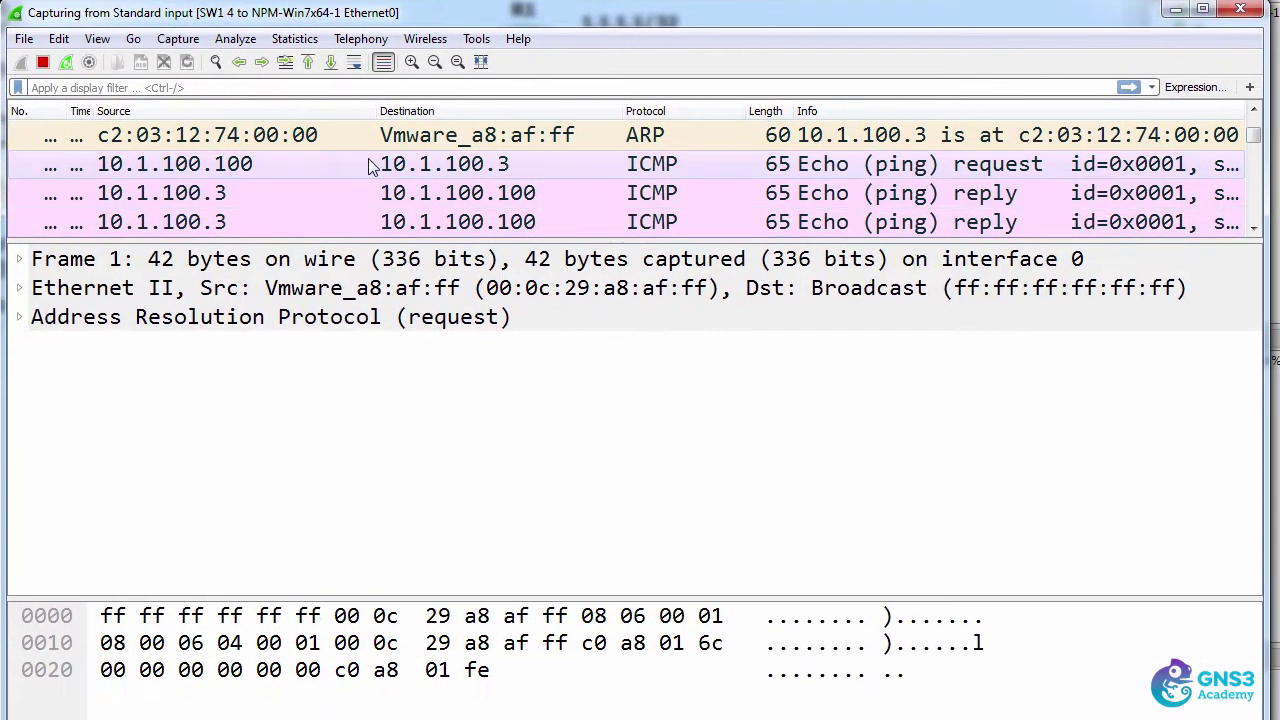
- Select echo request frame 44 and expand its ICMP details
left_click(370, 166)
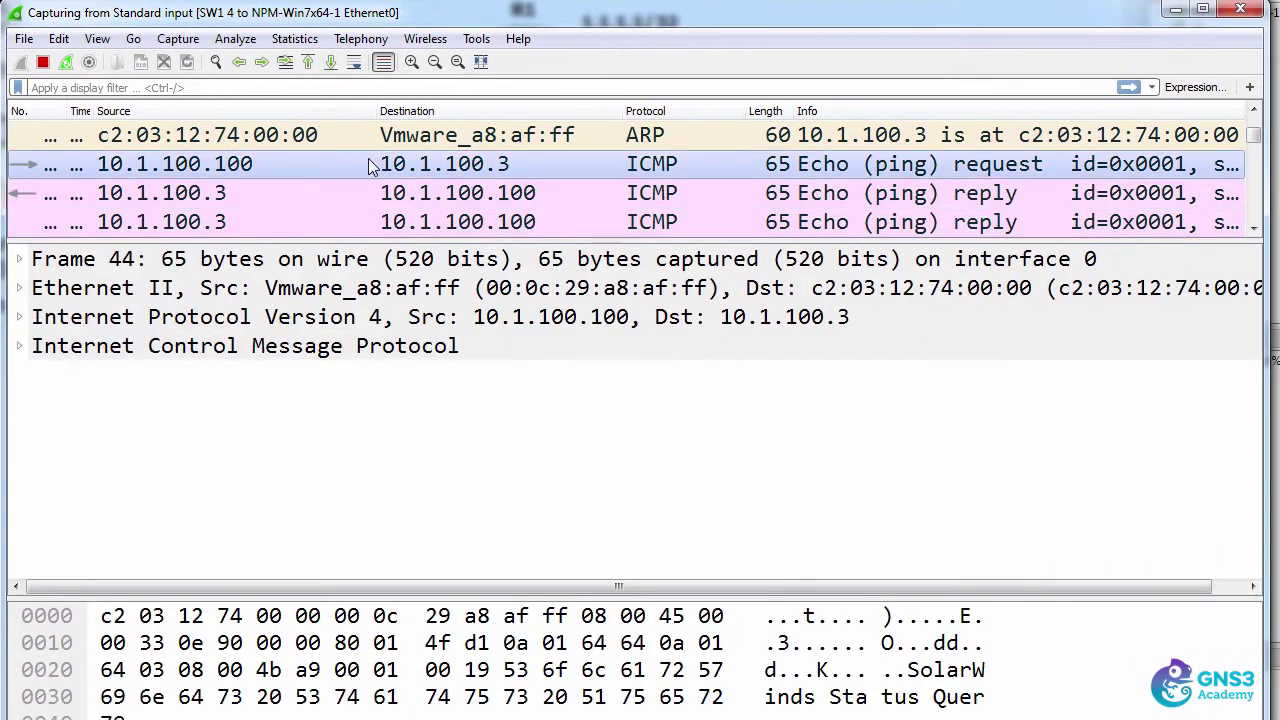
left_click(20, 346)
left_click(222, 172)
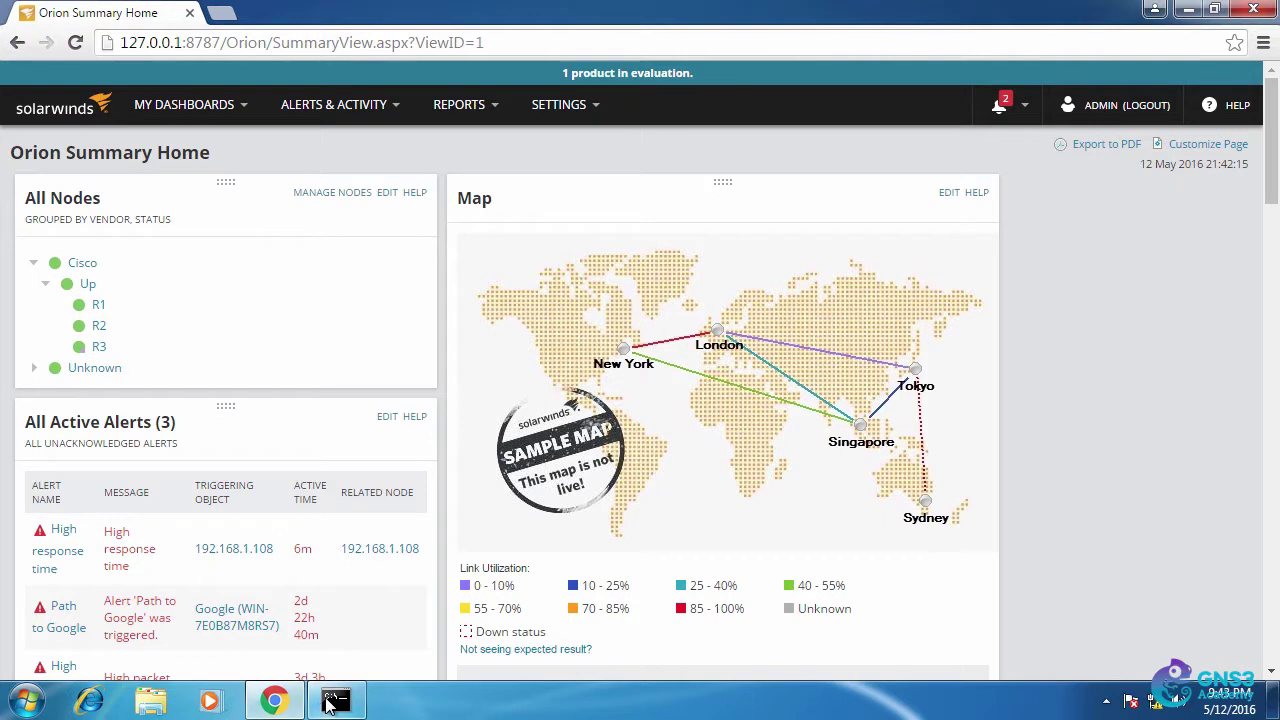
- Run ipconfig in the Command Prompt to show the machine's IP configuration
left_click(330, 705)
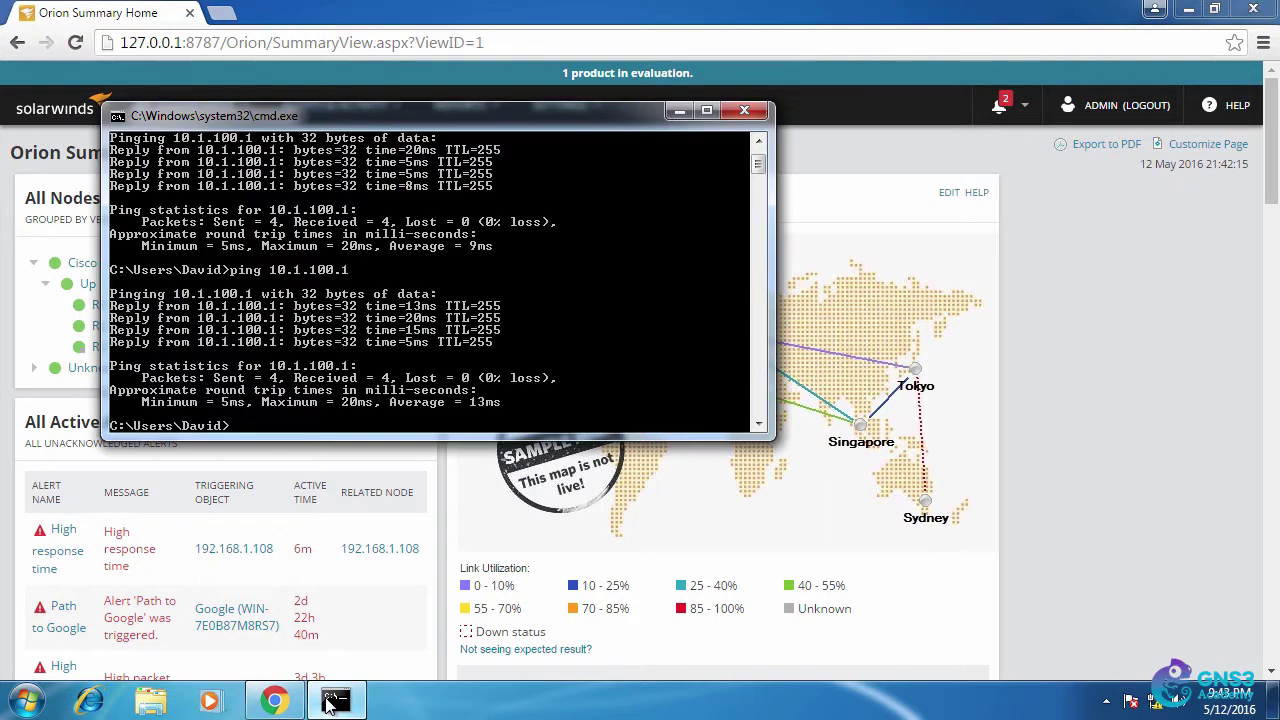
type("ipconfig")
key("Return")
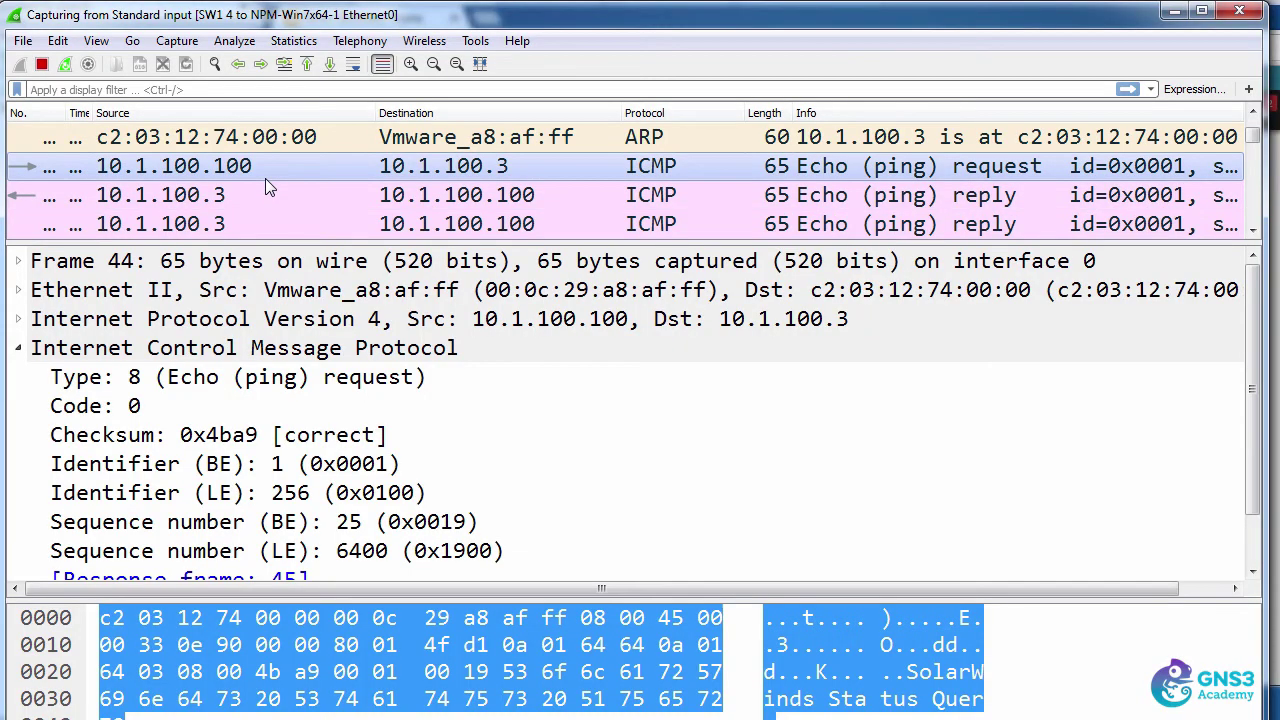
- Inspect the ICMP section and its Type field bytes, then select echo reply frame 45
left_click(265, 348)
left_click(275, 380)
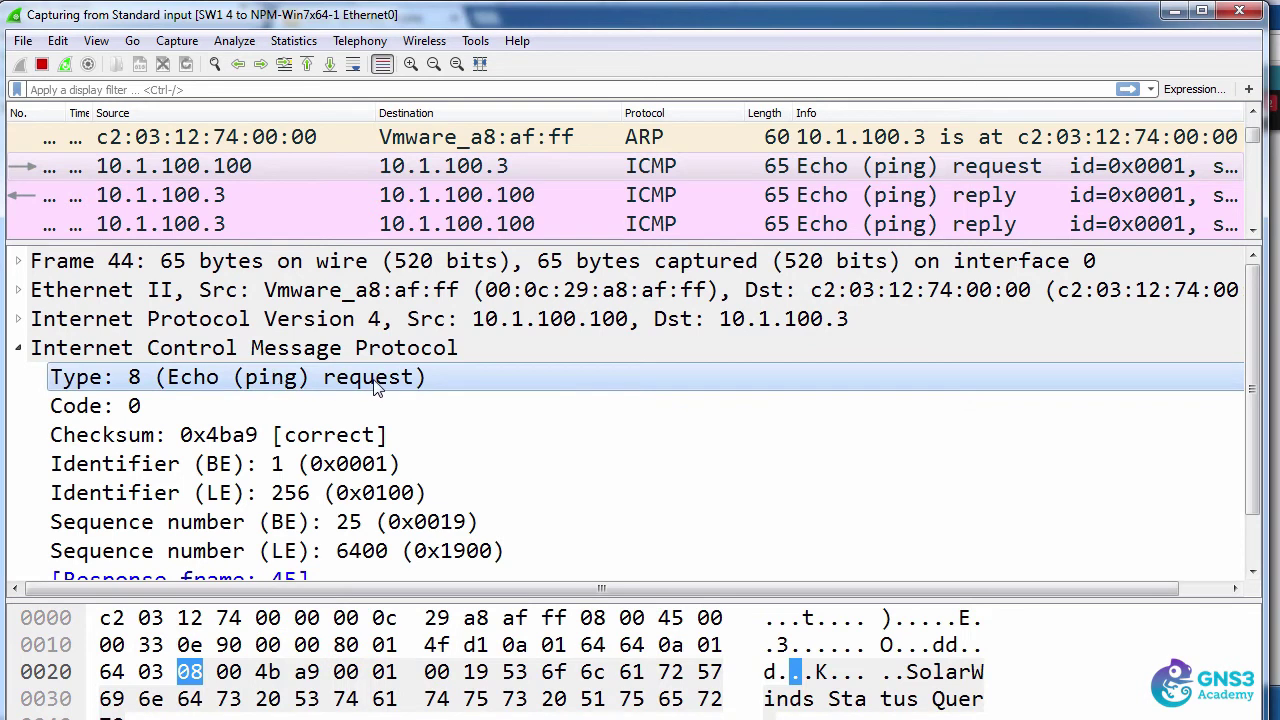
left_click(424, 198)
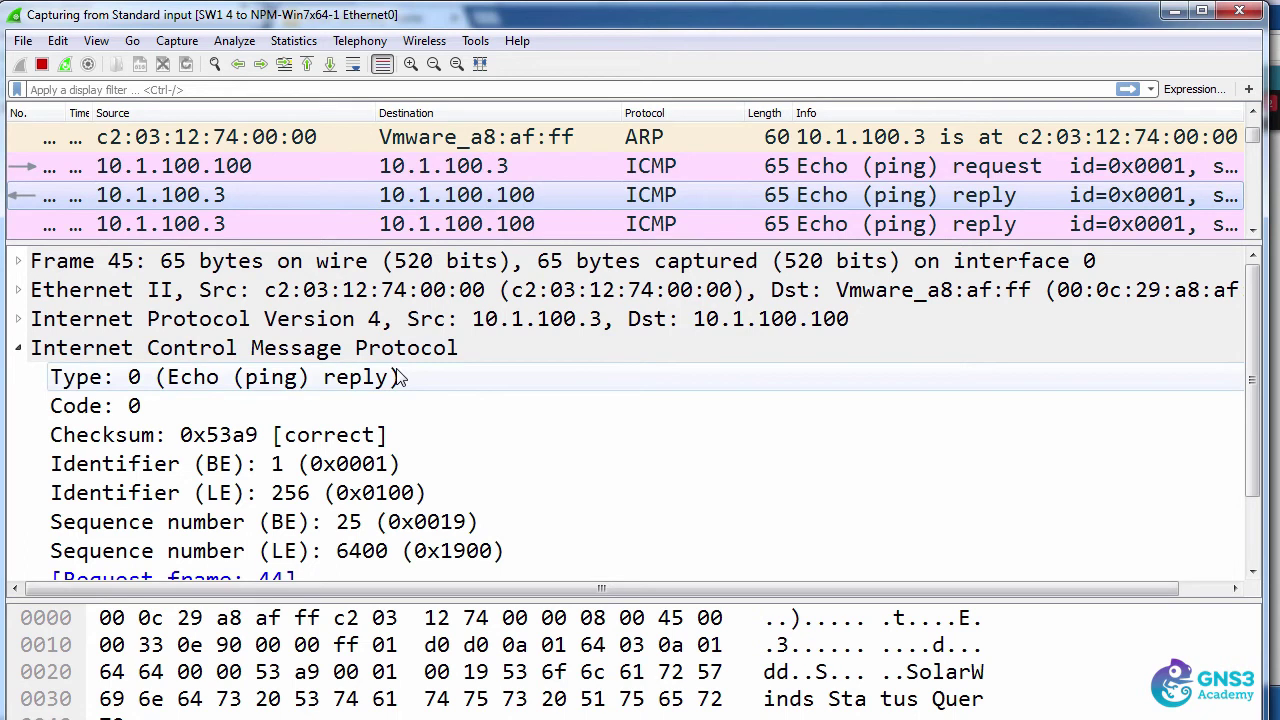
- Apply an 'icmp' display filter and browse the echo request and reply frames 5 and 6
left_click(222, 90)
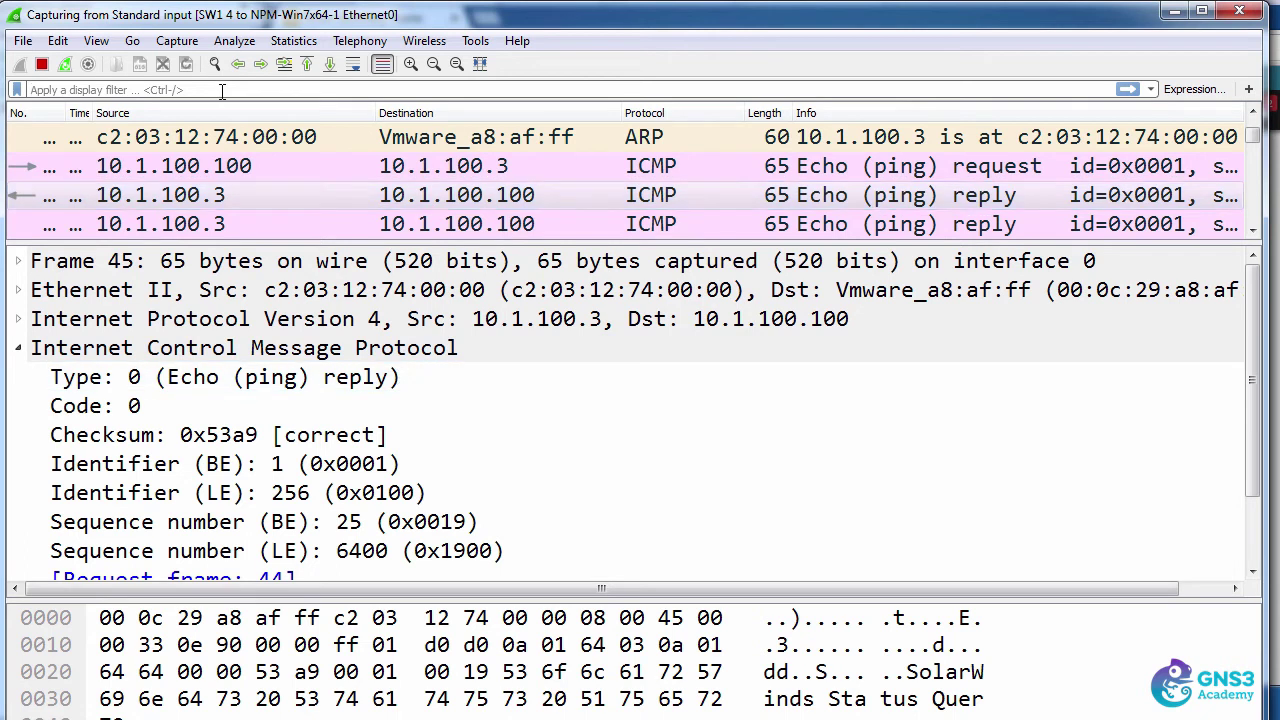
type("icmp")
key("Return")
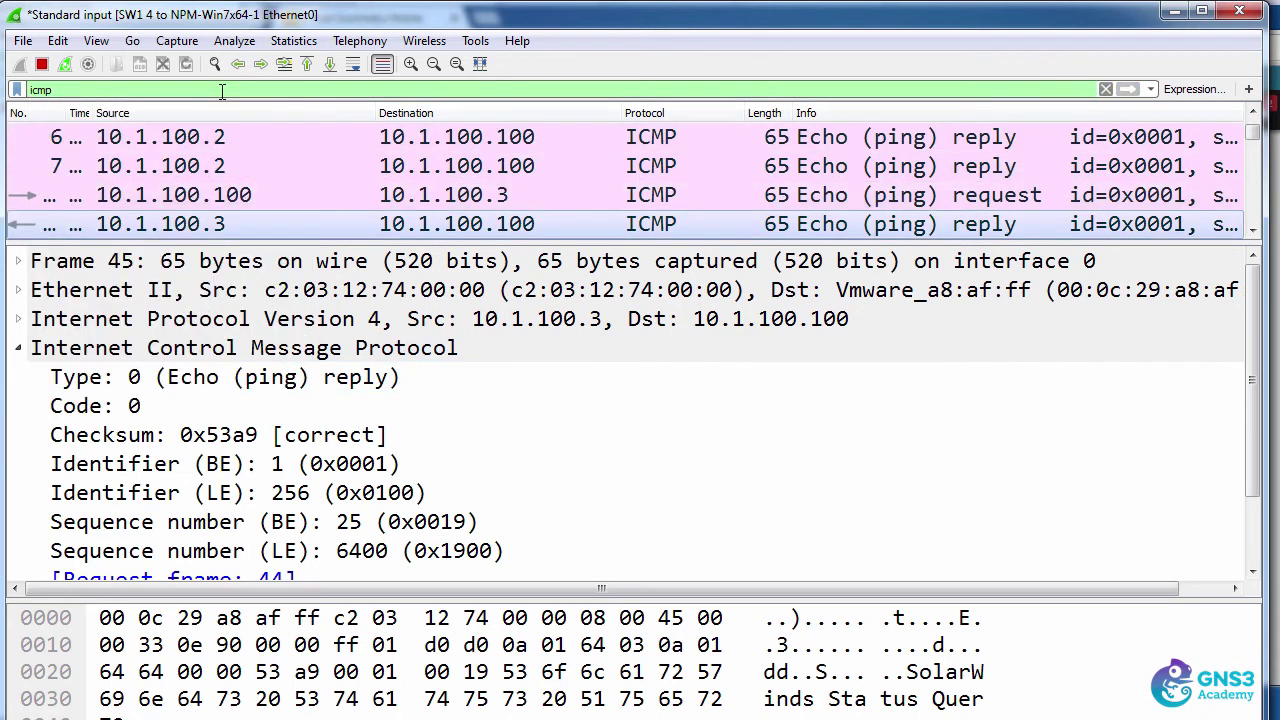
left_click(302, 159)
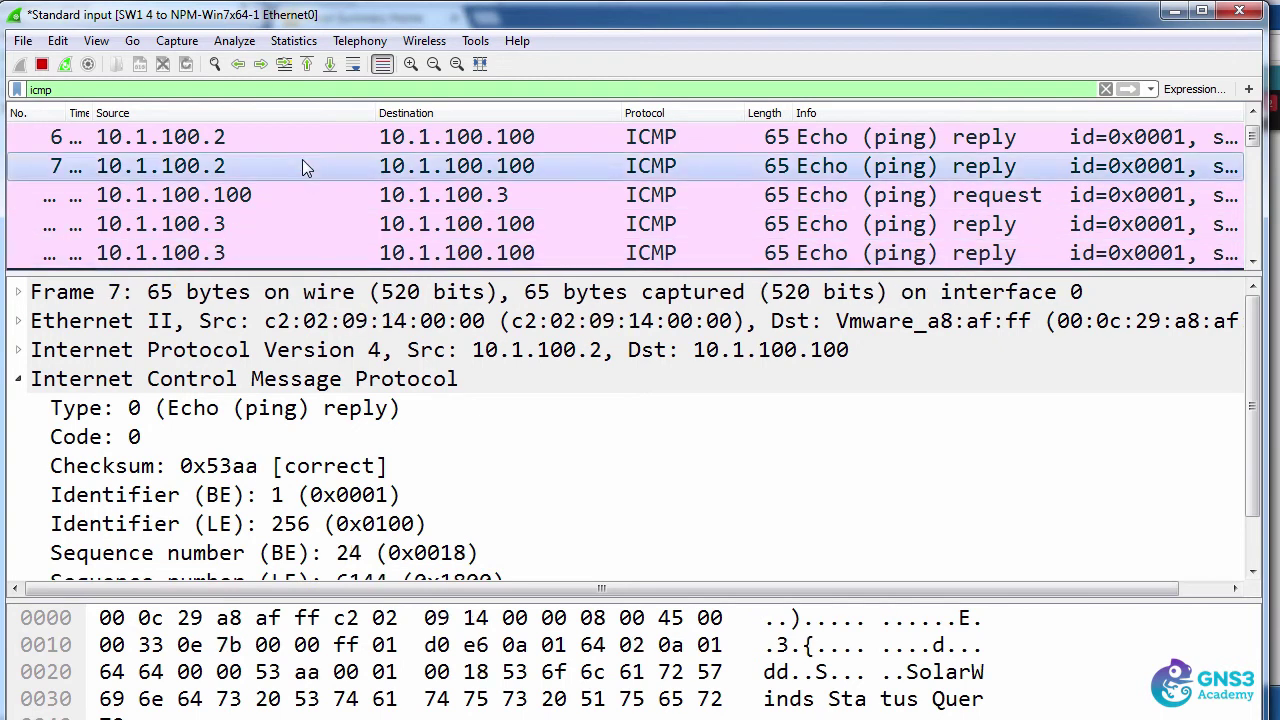
key("Up")
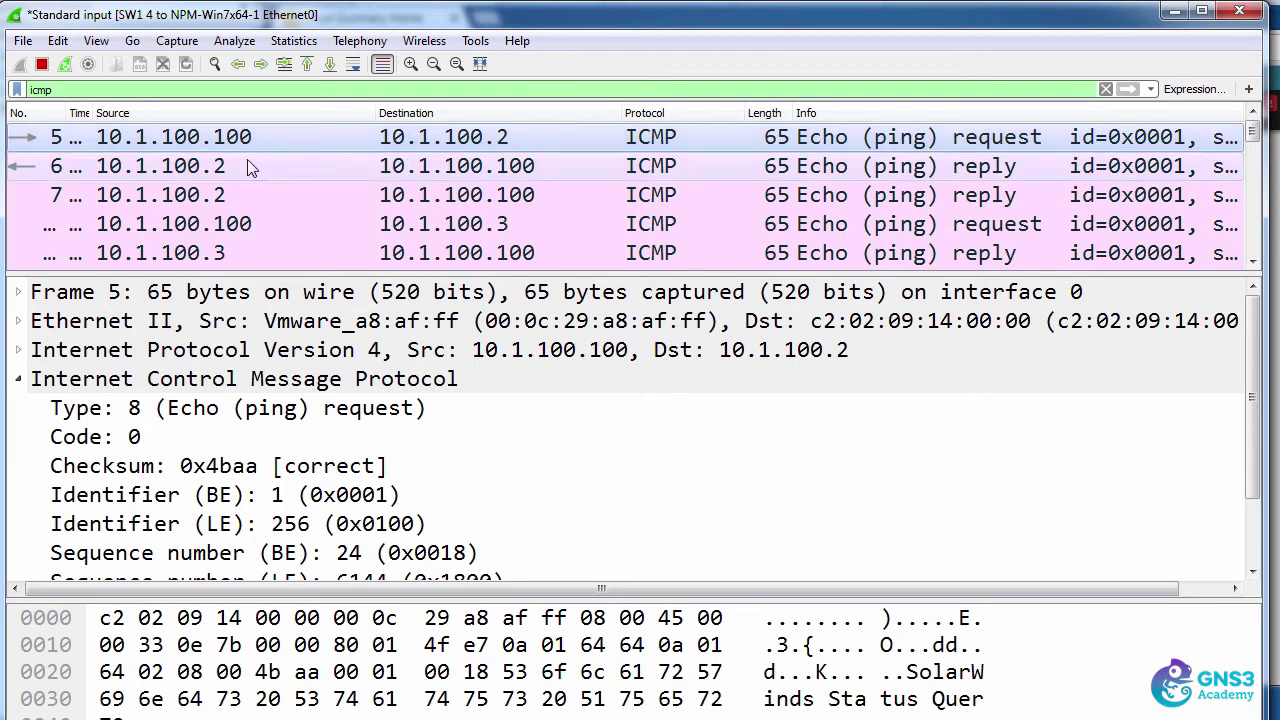
left_click(250, 168)
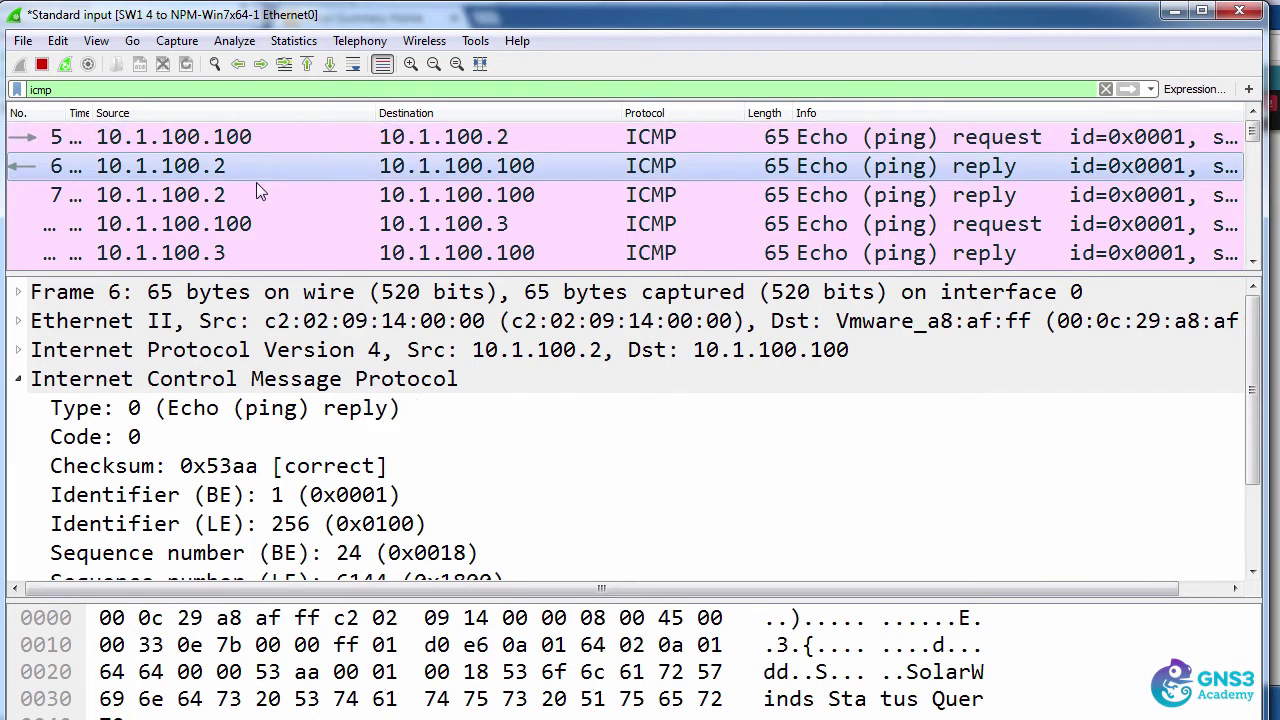
- Select reply frame 7, then replace the display filter with 'snmp'
left_click(255, 186)
key("ctrl+slash")
type("snmp")
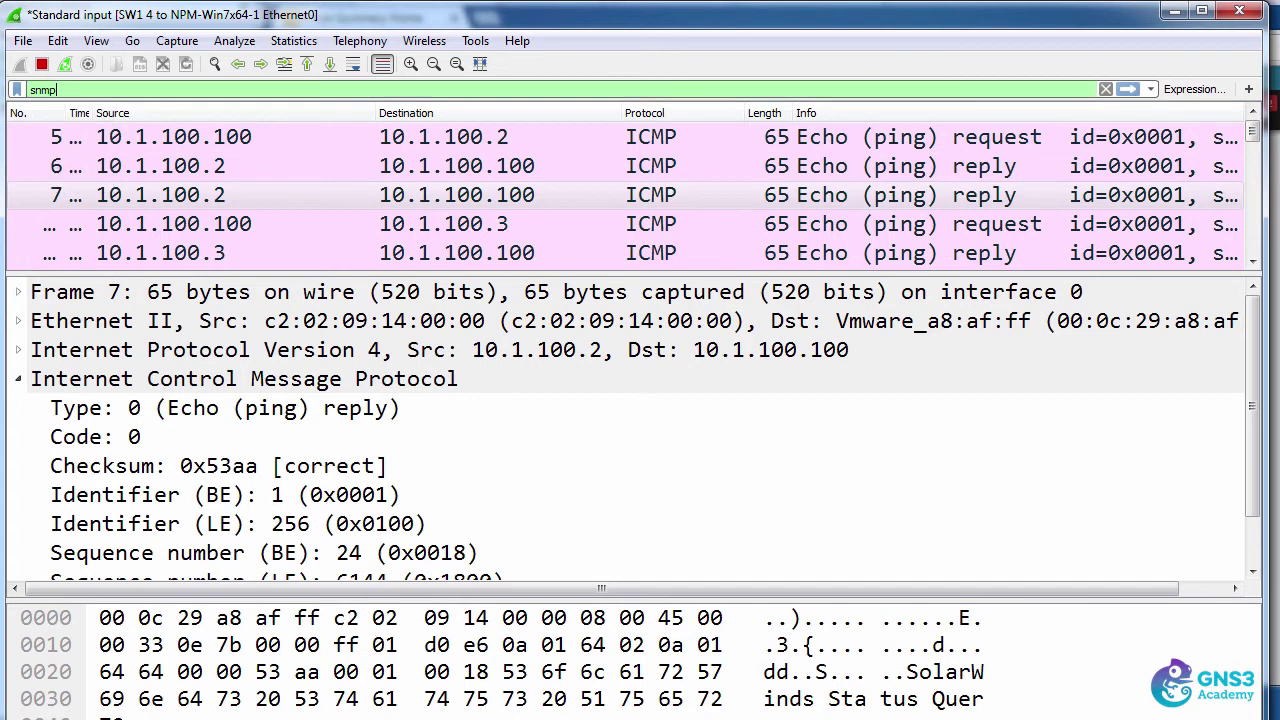
key("Return")
- Expand the SNMP data and get-request fields of the first get-request packet
left_click(181, 141)
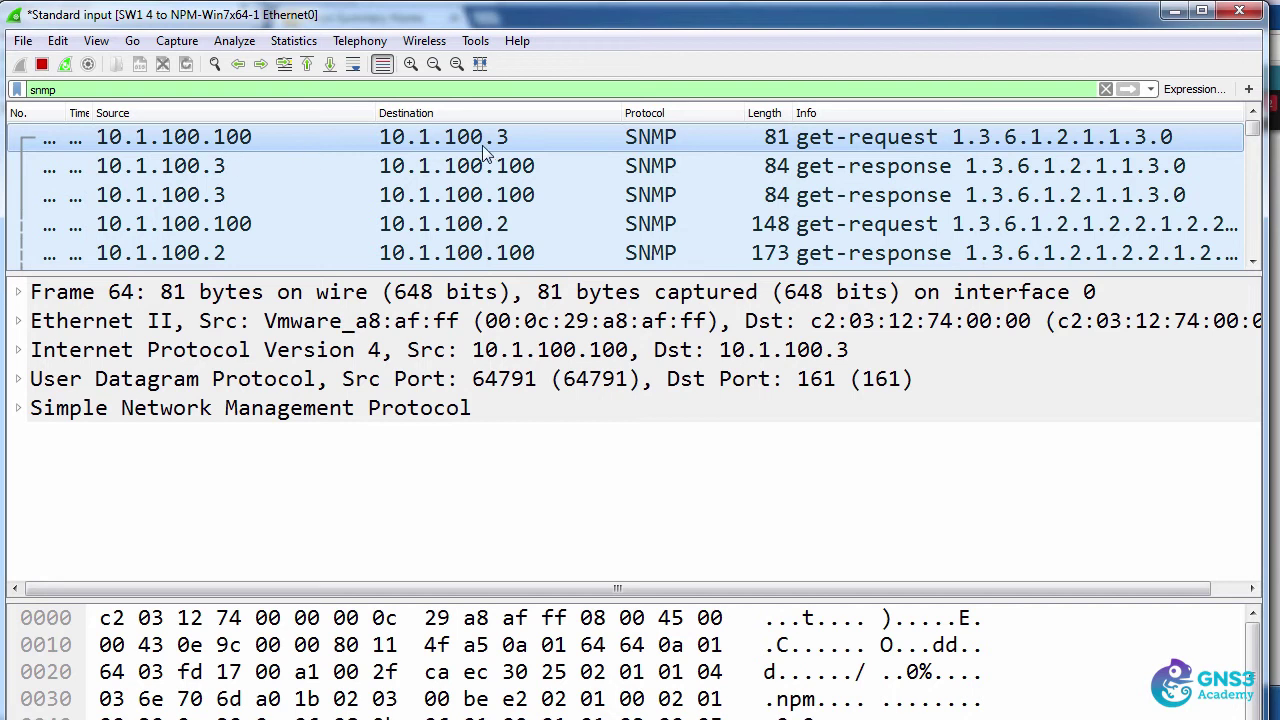
left_click(18, 408)
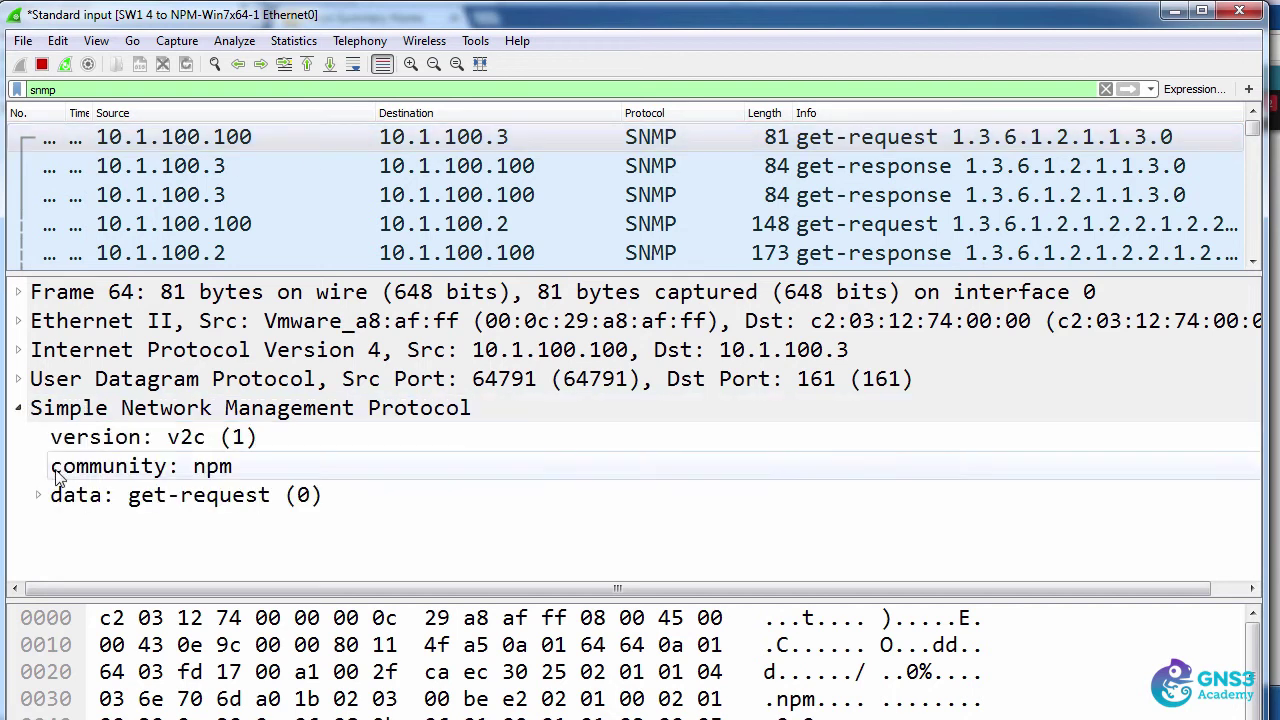
left_click(38, 495)
left_click(58, 524)
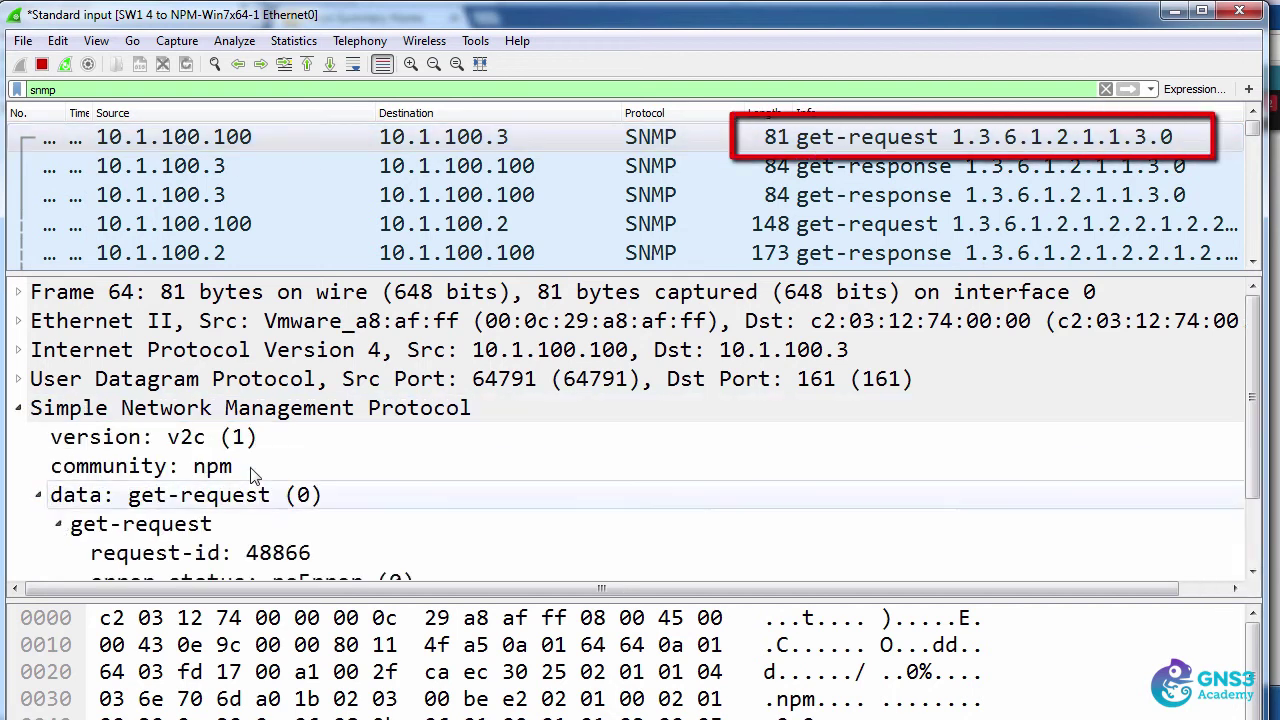
scroll(258, 475, "down", 1)
scroll(258, 475, "up", 1)
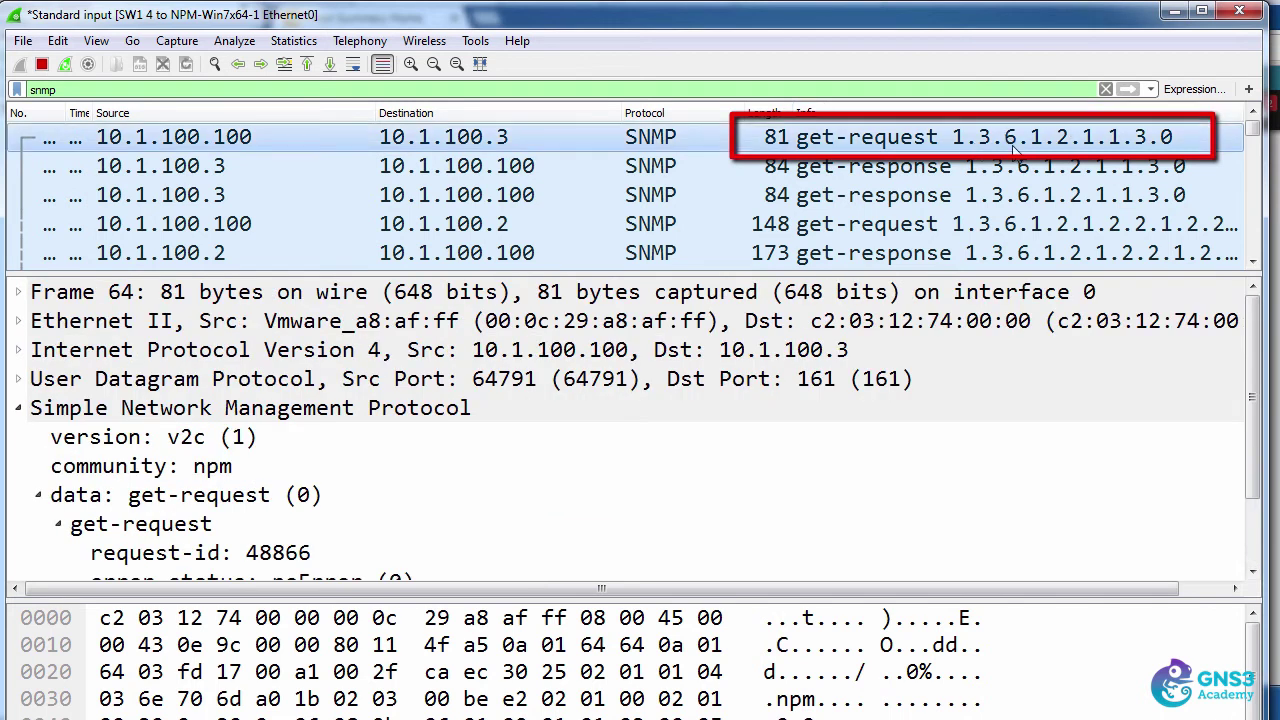
- Inspect the get-response packets, expanding variable-bindings to the 1.3.6.1.2.1.1.3.0 value
left_click(788, 167)
scroll(660, 463, "down", 1)
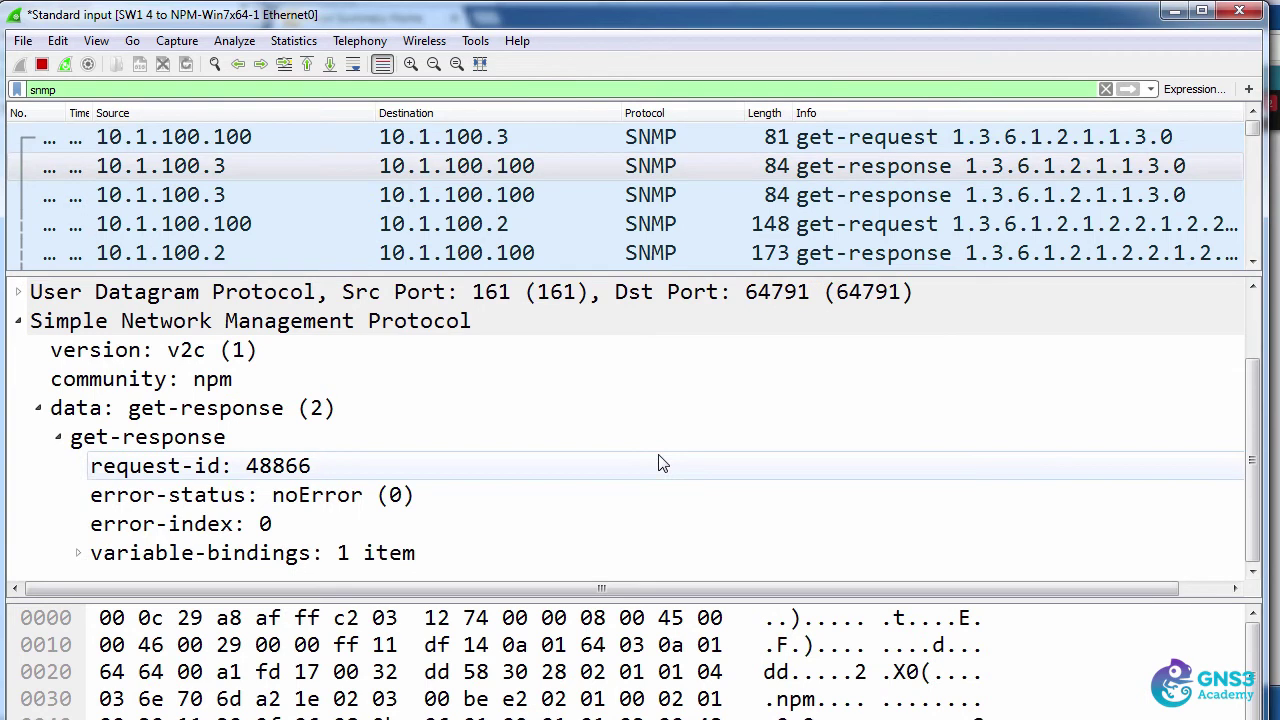
key("Down")
scroll(522, 530, "down", 1)
left_click(78, 553)
left_click(226, 573)
scroll(327, 224, "down", 3)
- View the get-request and get-response for 10.1.100.2 and the get-request to 10.1.100.3
left_click(279, 195)
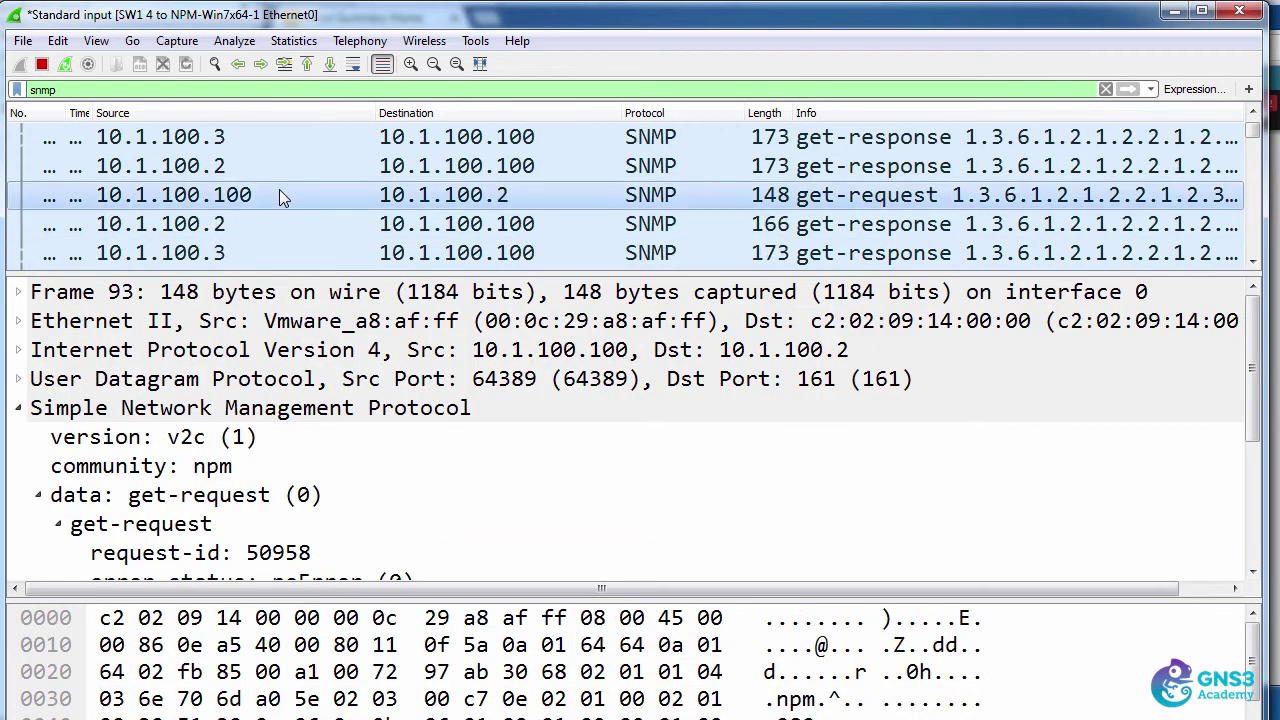
left_click(1252, 260)
left_click(1252, 260)
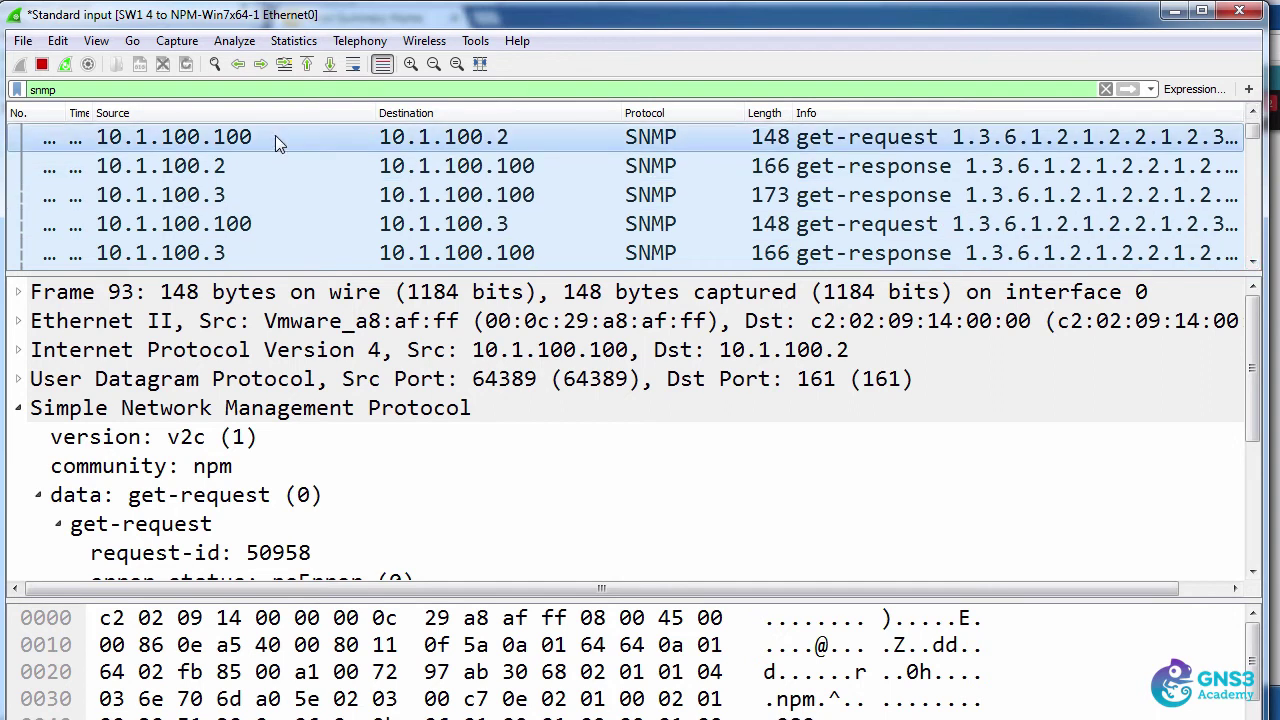
left_click(342, 170)
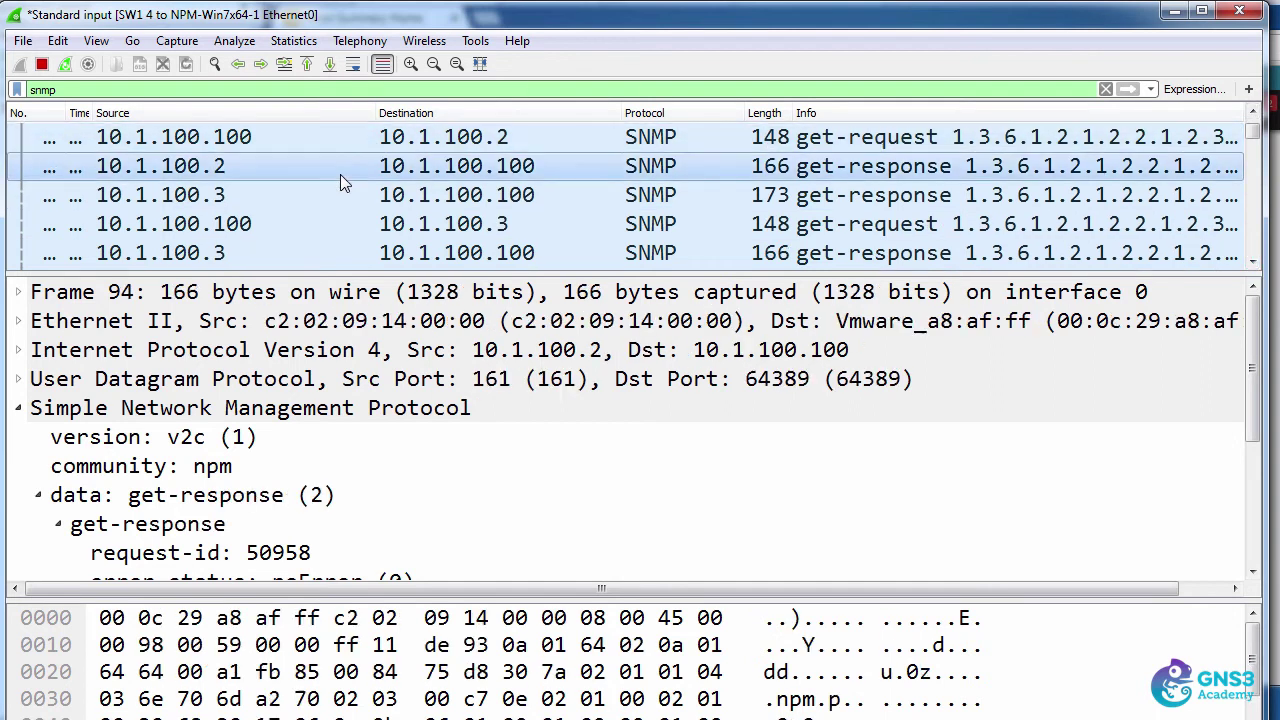
left_click(338, 224)
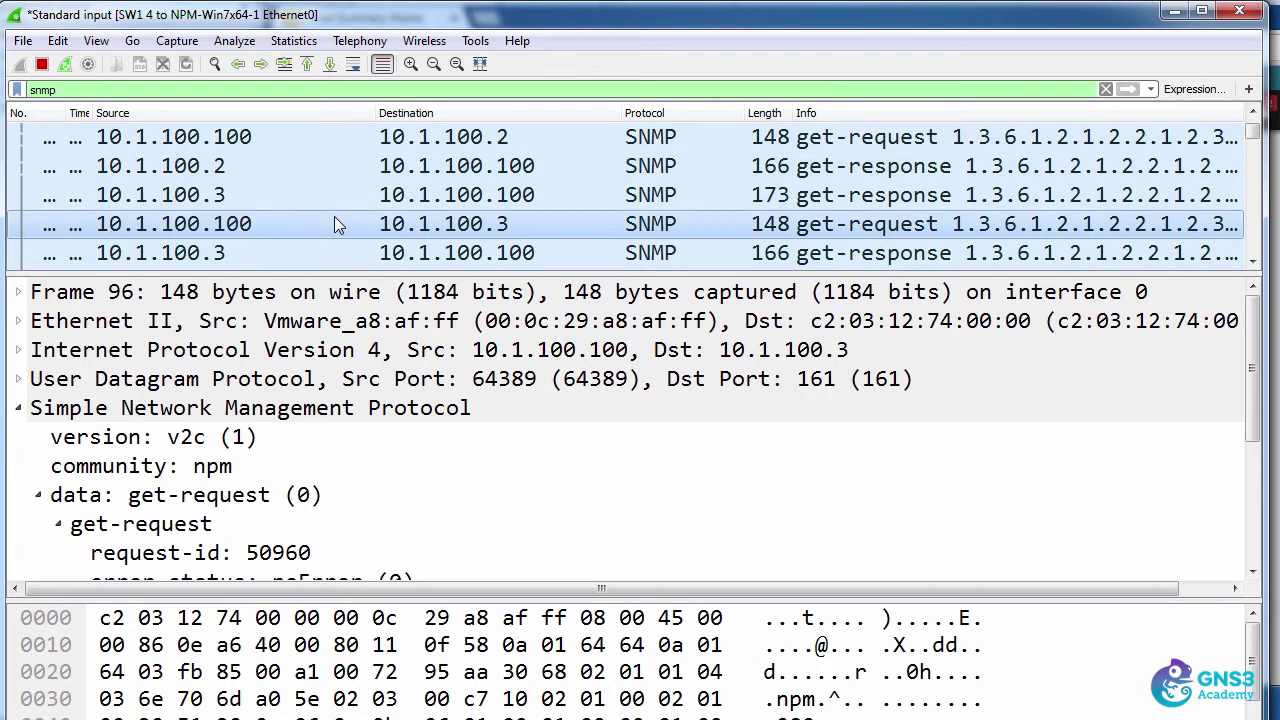
- Preview the status popups of R1, R2 and R3 in Orion's All Nodes tree
scroll(334, 224, "up", 1)
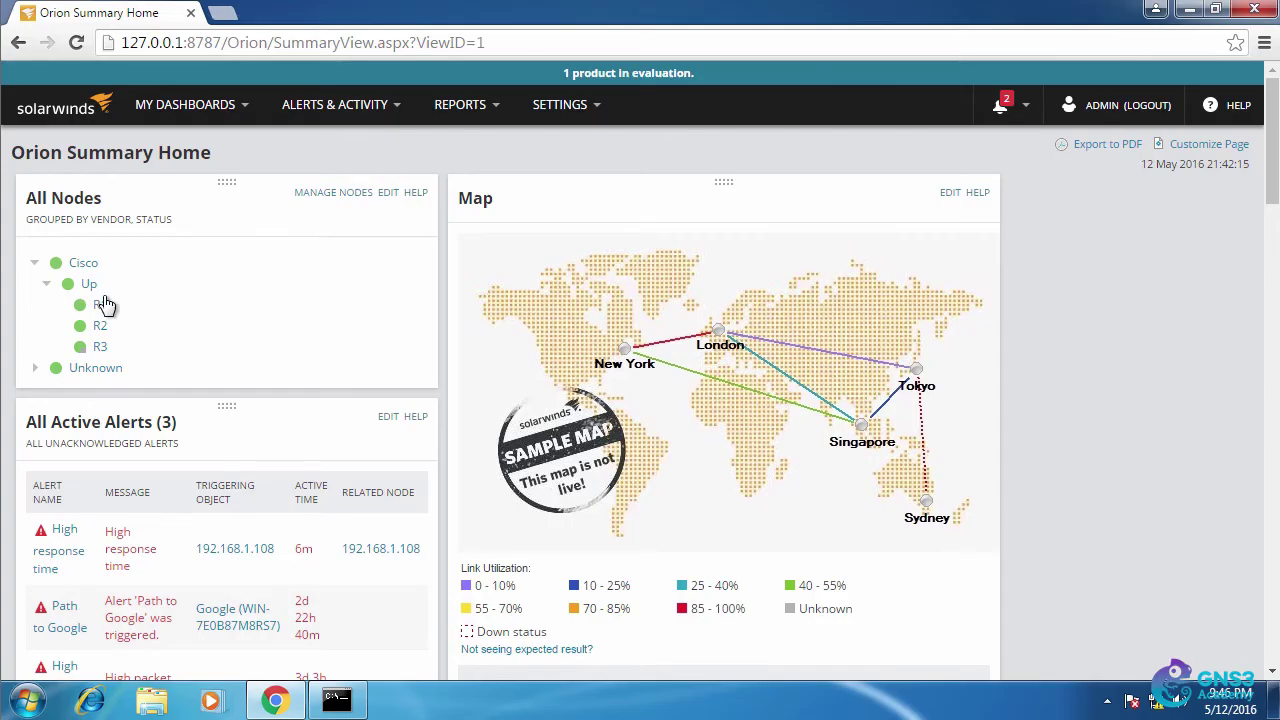
mouse_move(103, 310)
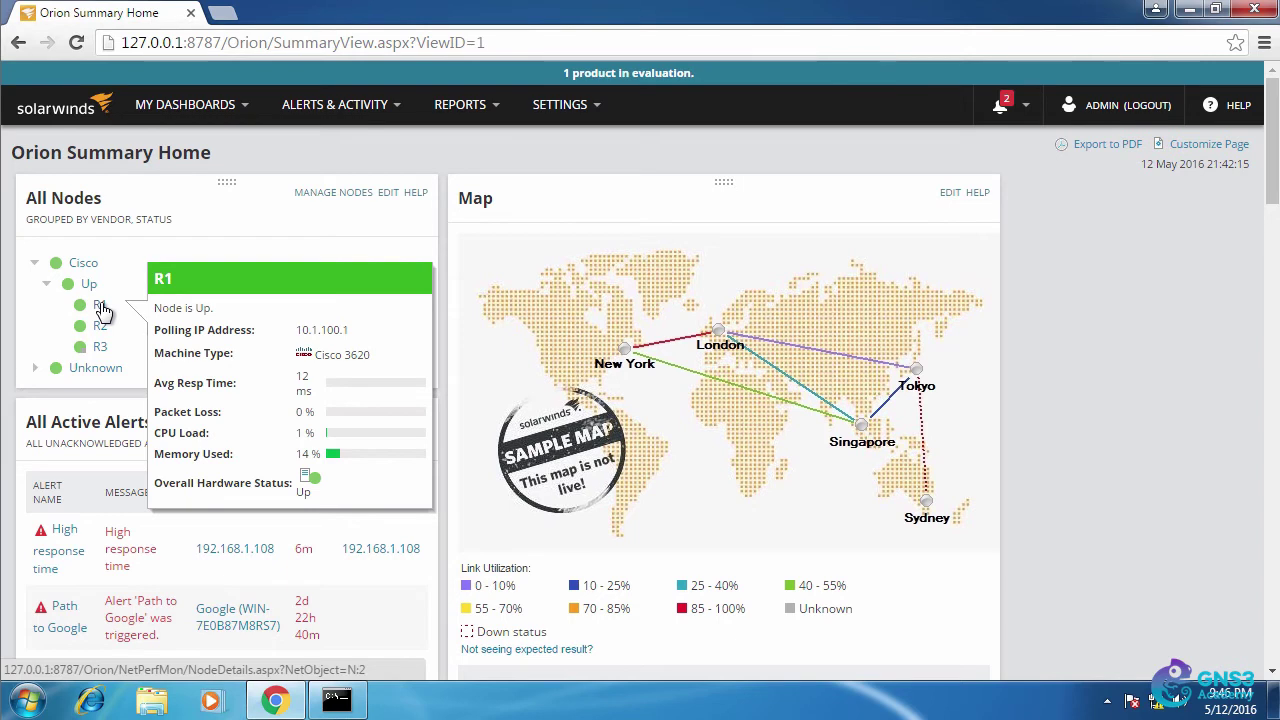
mouse_move(103, 333)
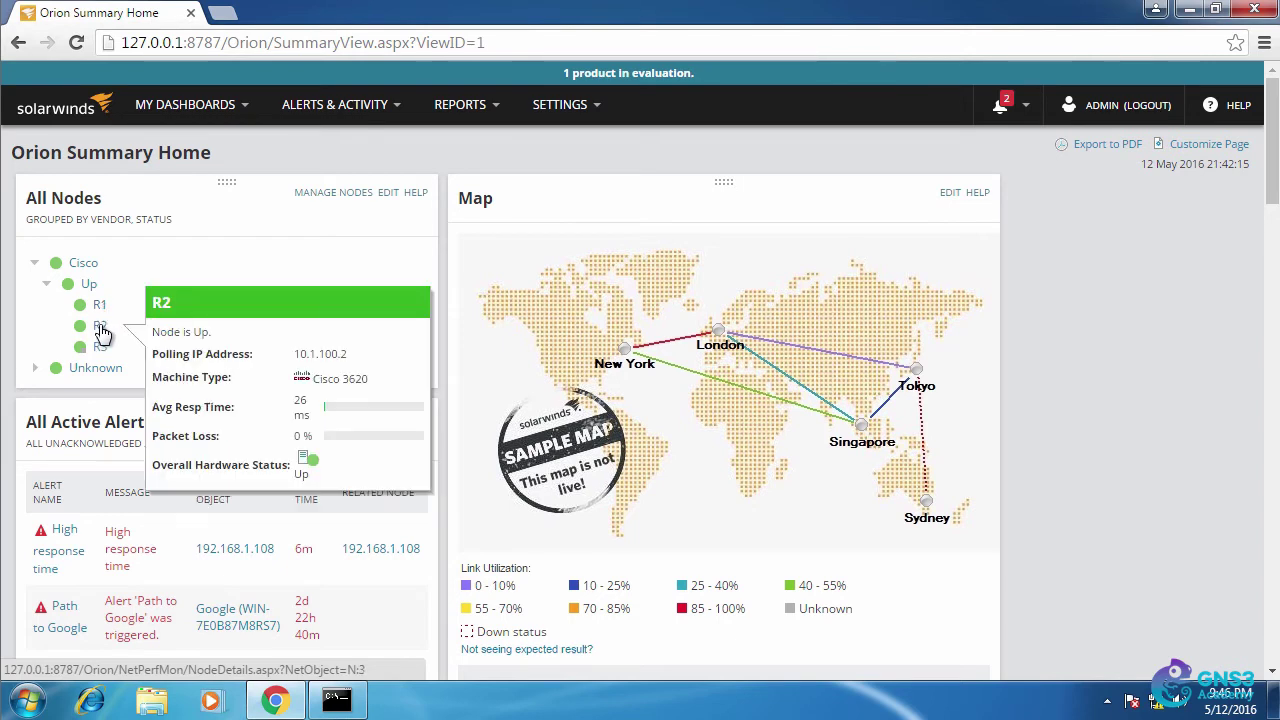
mouse_move(108, 358)
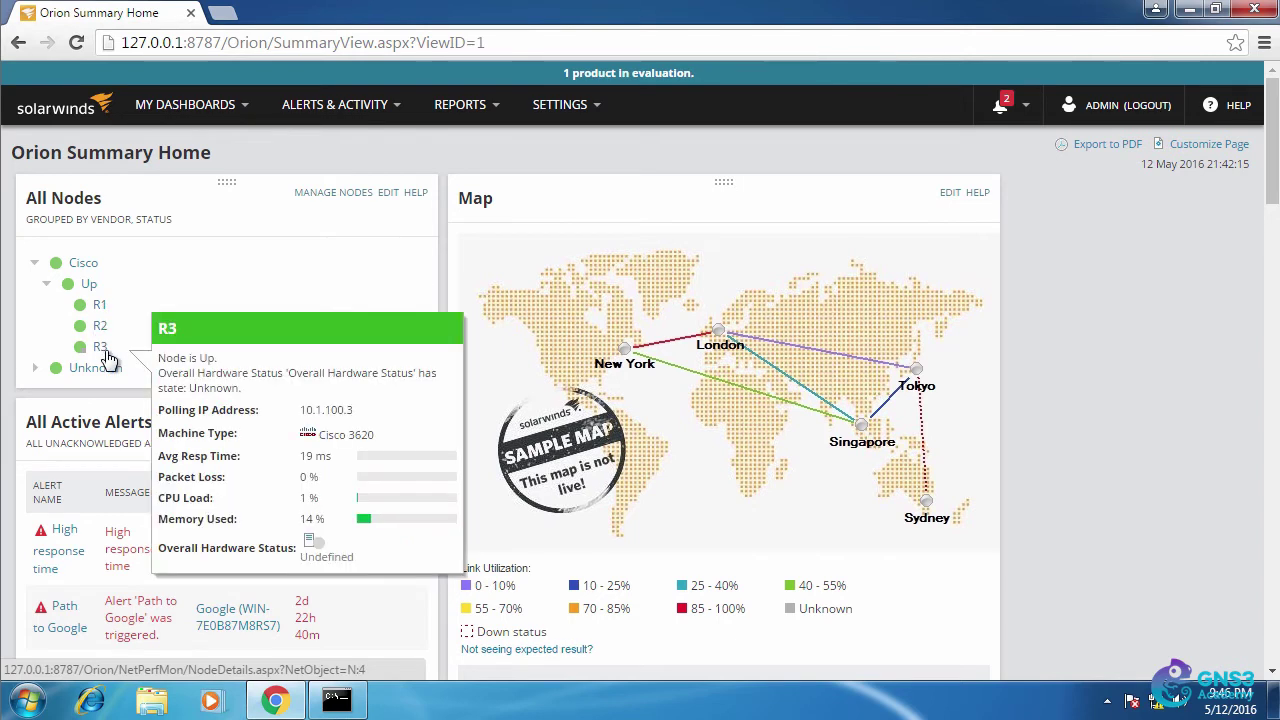
- Open R1's Node Details and launch a telnet session to R1 from it
left_click(97, 310)
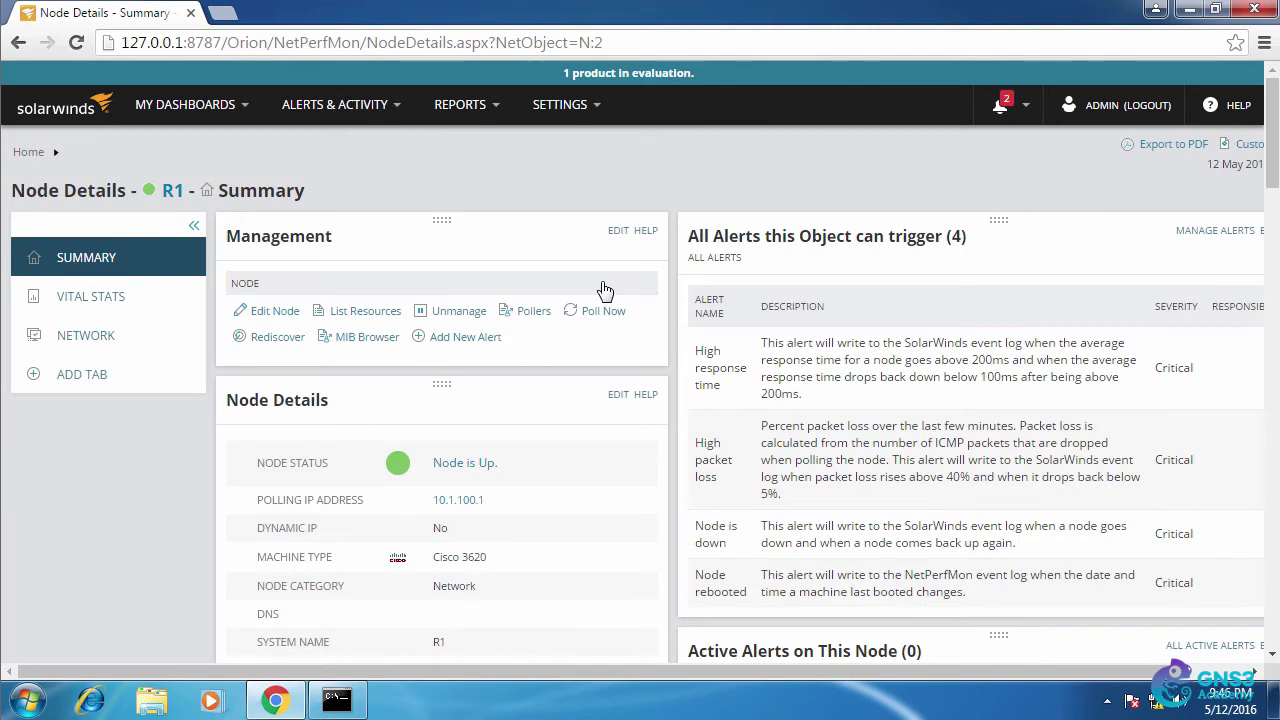
scroll(603, 240, "down", 2)
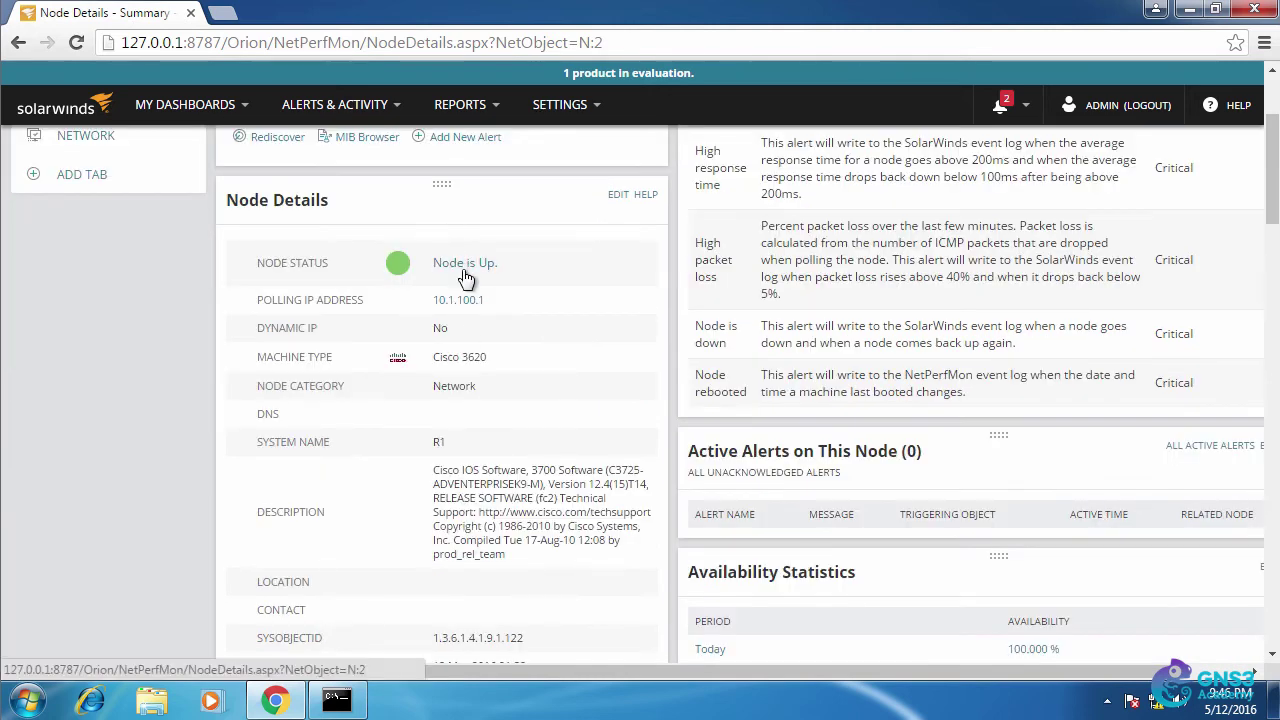
scroll(454, 320, "down", 1)
scroll(454, 320, "down", 2)
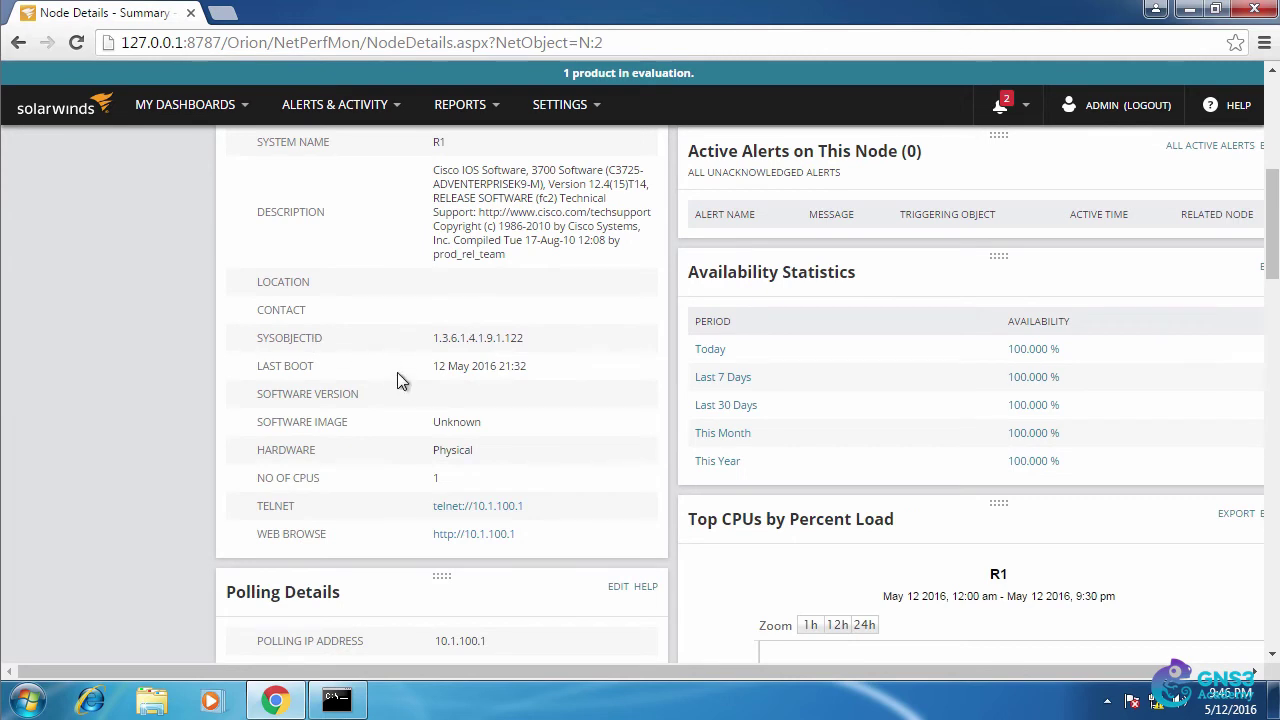
scroll(420, 385, "down", 1)
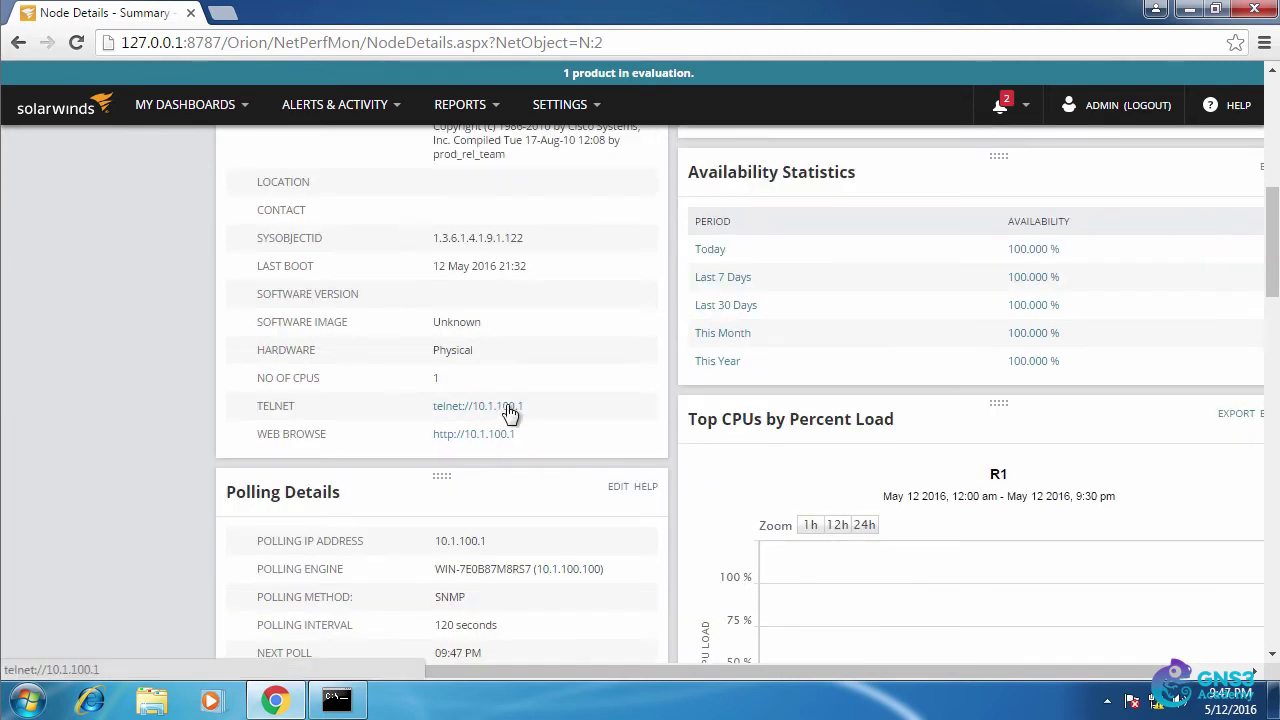
left_click(506, 410)
left_click(684, 346)
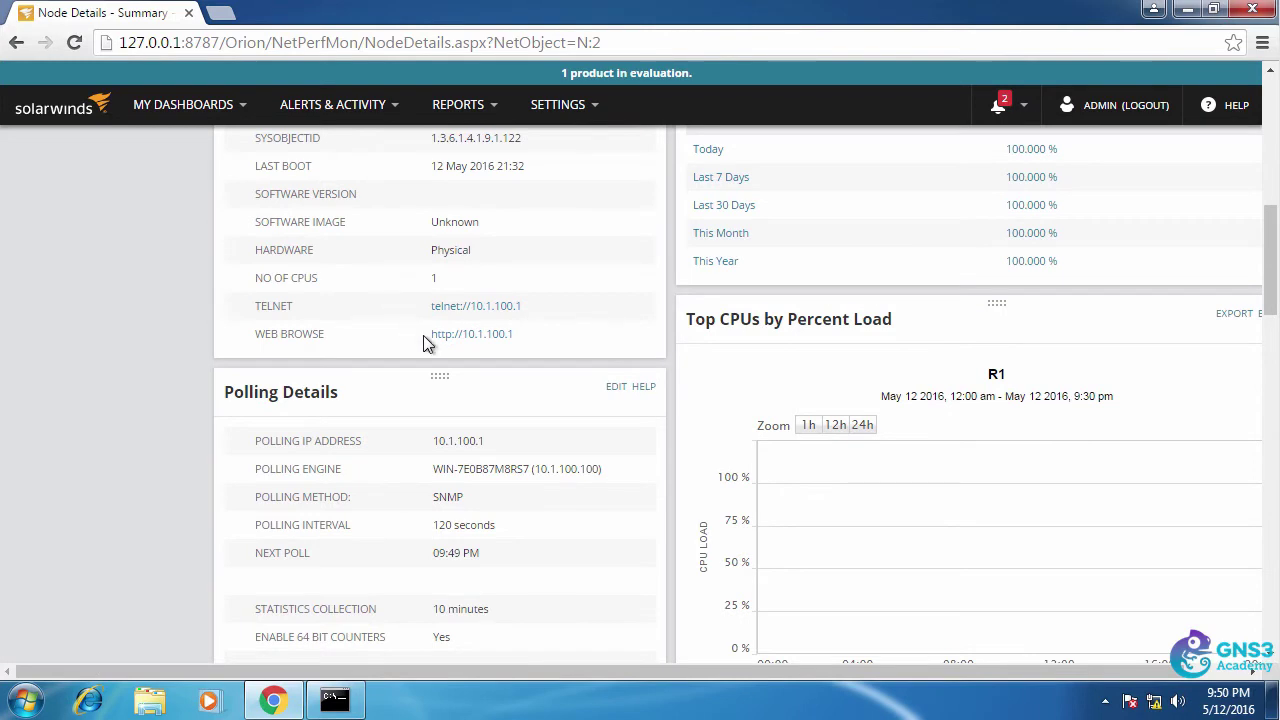
- Highlight R1's SNMP polling details, including the polling interval value
scroll(433, 314, "down", 3)
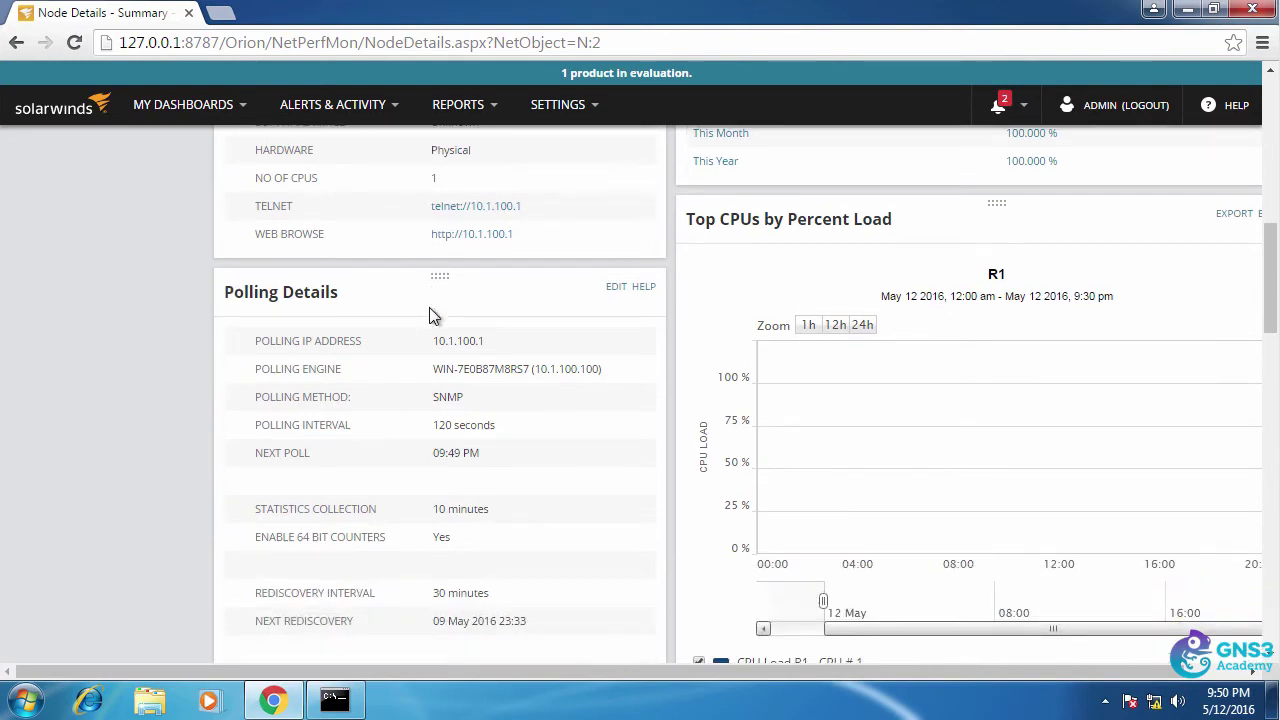
scroll(436, 305, "down", 1)
scroll(437, 306, "up", 1)
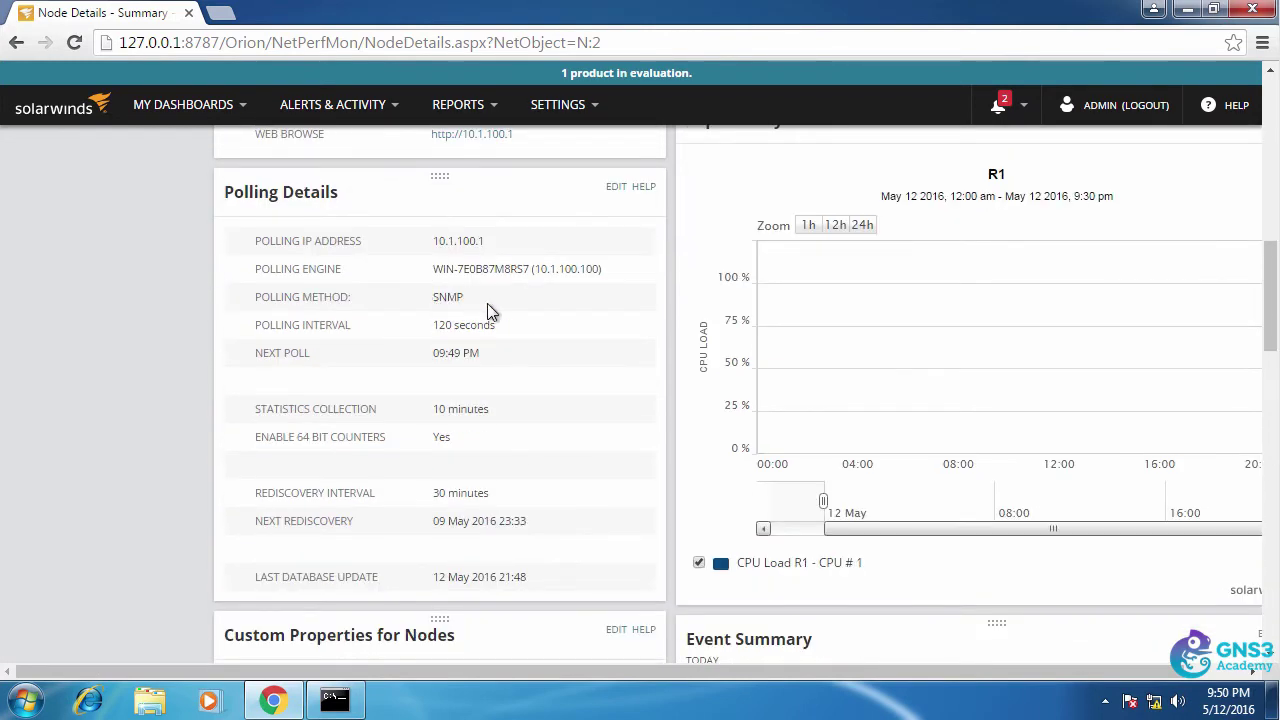
left_click_drag(487, 303, 410, 302)
left_click_drag(503, 329, 440, 322)
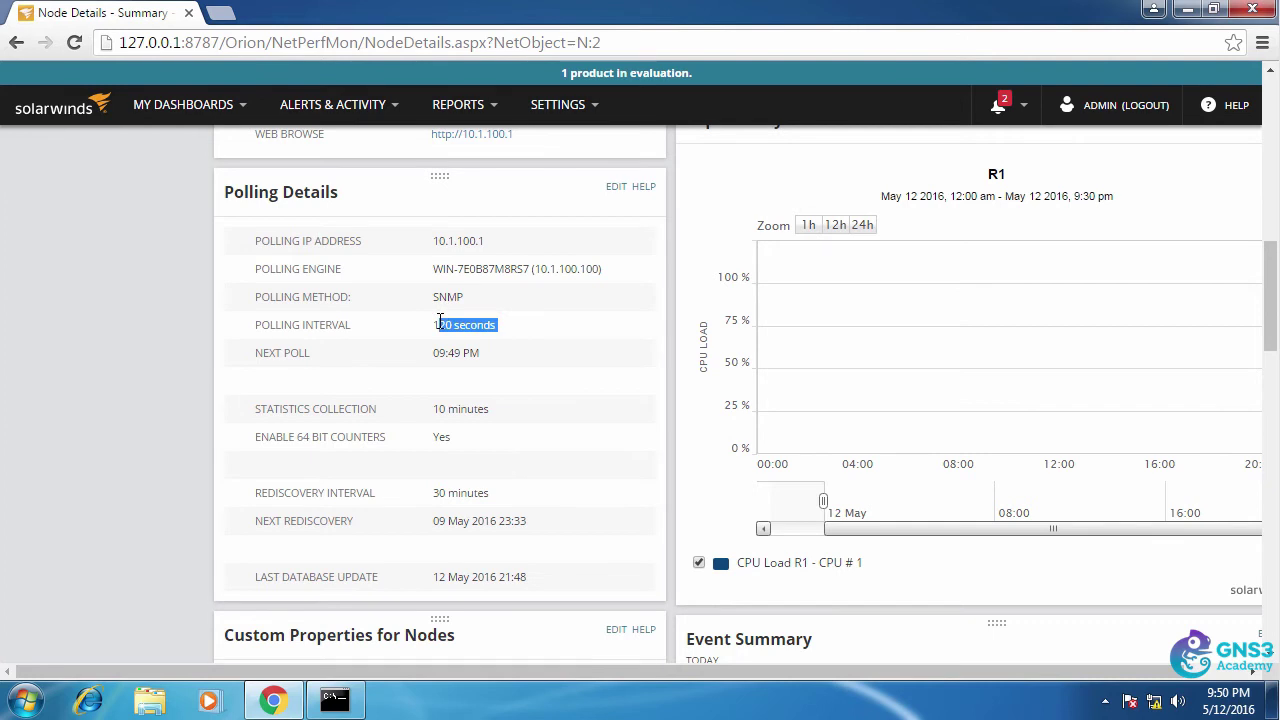
left_click(537, 370)
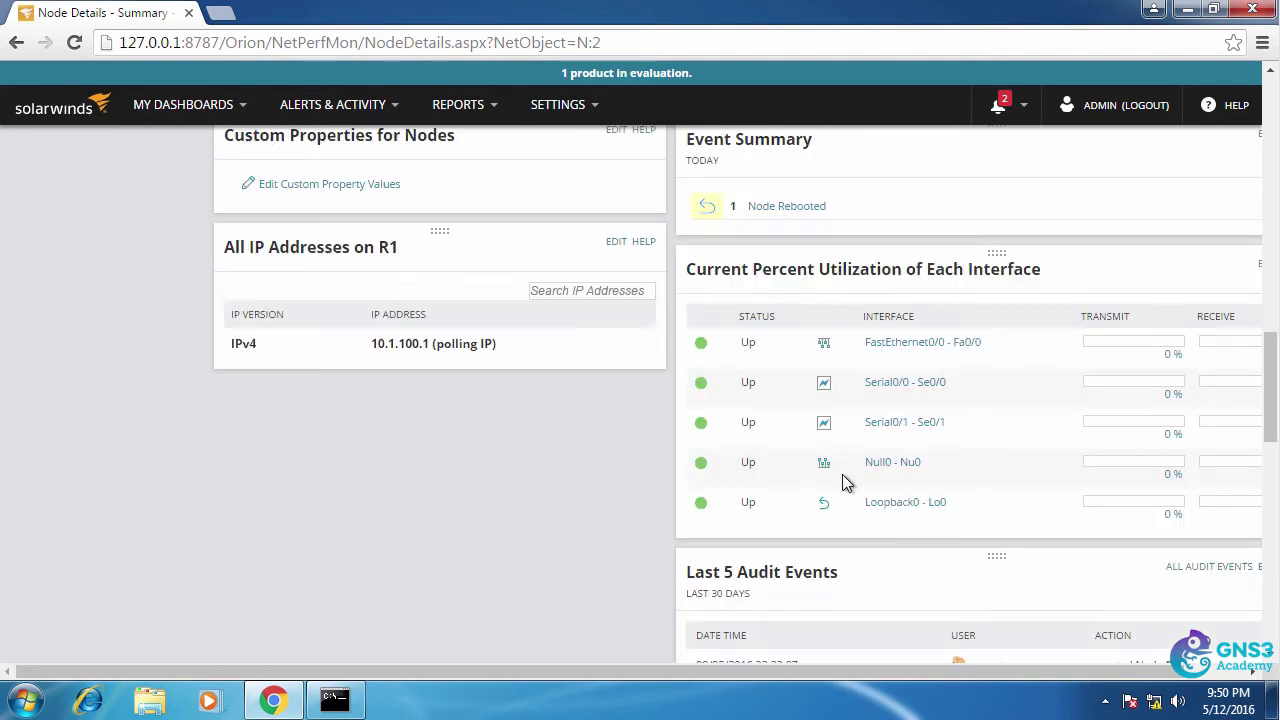
- Review R1's IP addresses and interface status further down the page
left_click_drag(749, 671, 959, 668)
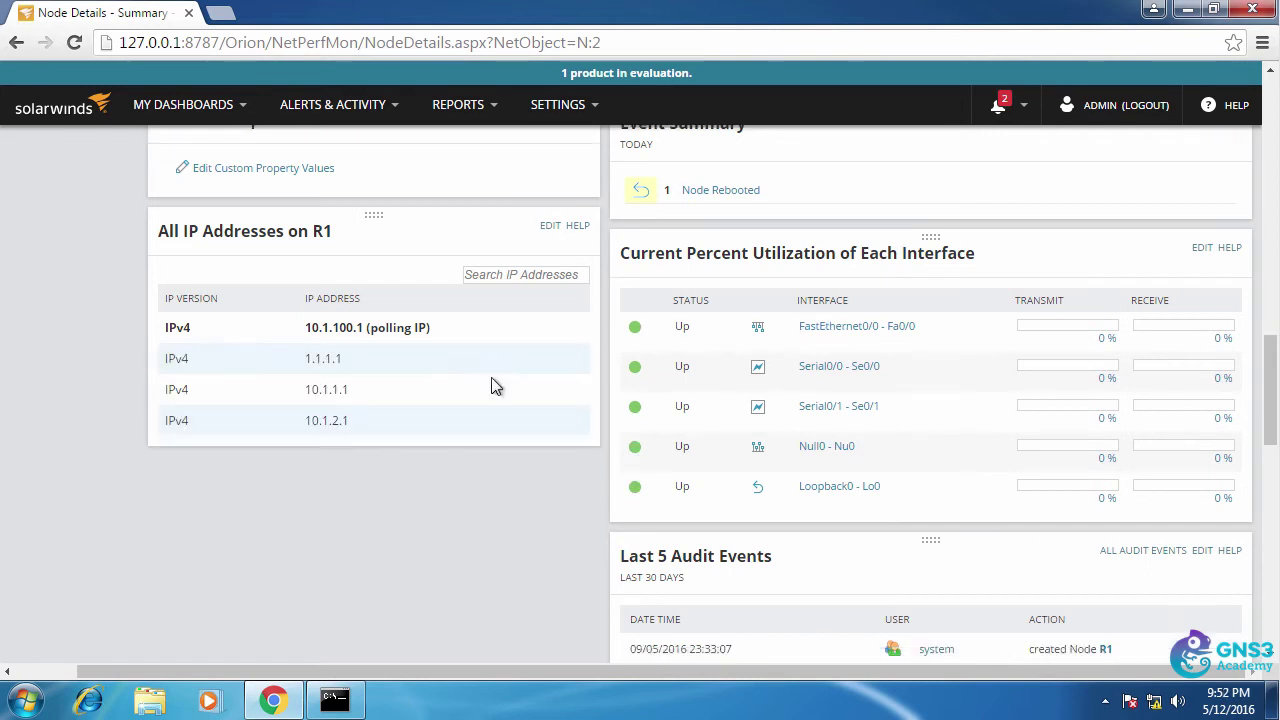
scroll(493, 386, "down", 1)
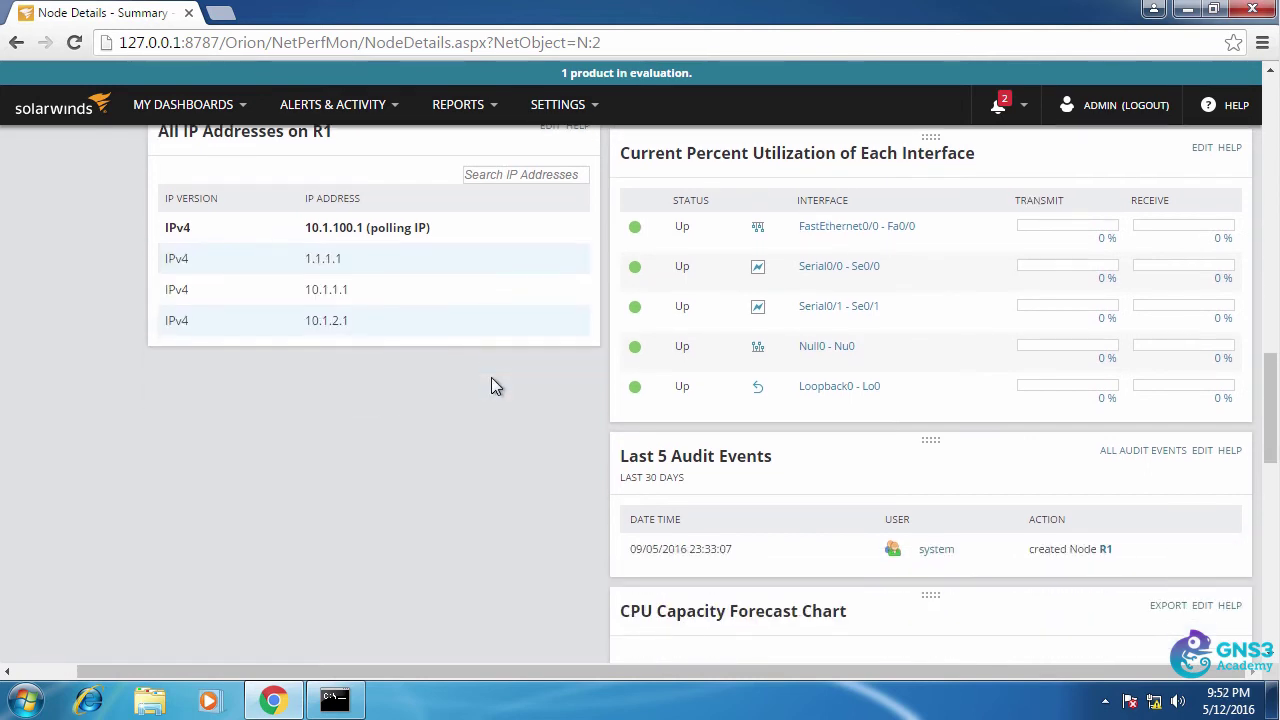
scroll(491, 377, "up", 6)
scroll(491, 377, "down", 3)
left_click(705, 396)
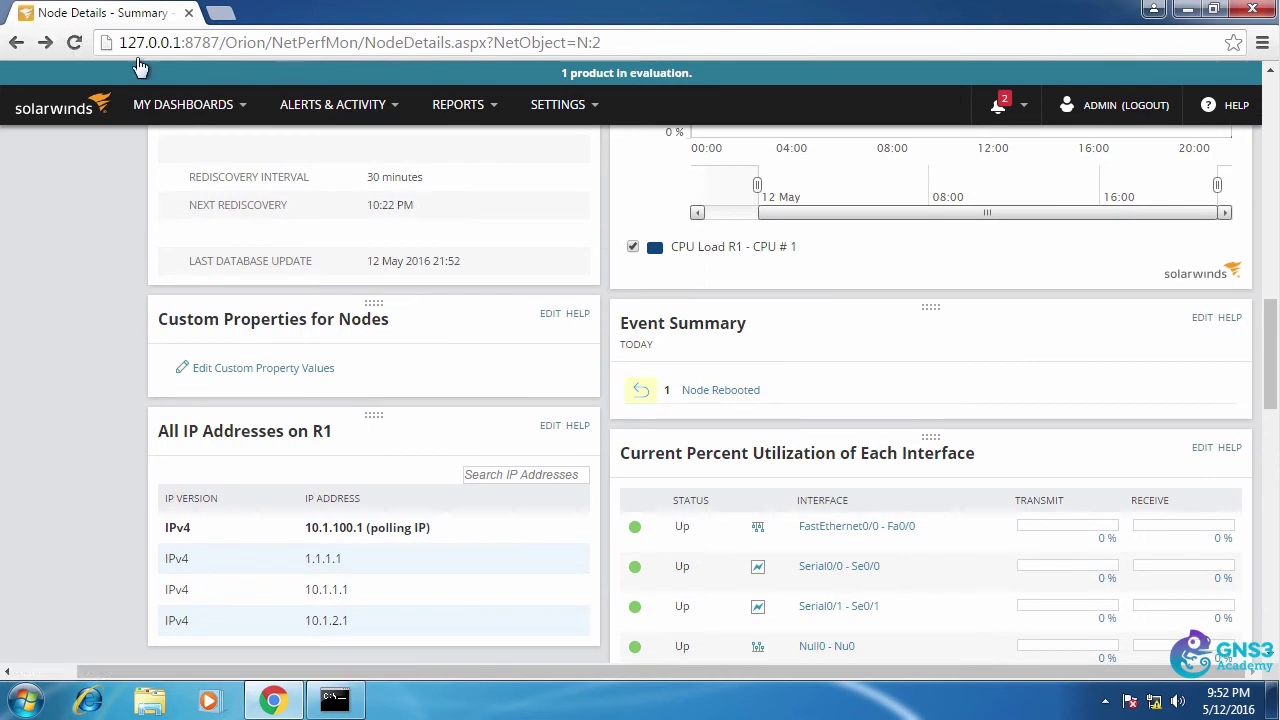
- Return to the My Dashboards Summary and open router R2's Node Details
scroll(186, 270, "up", 10)
scroll(186, 270, "up", 3)
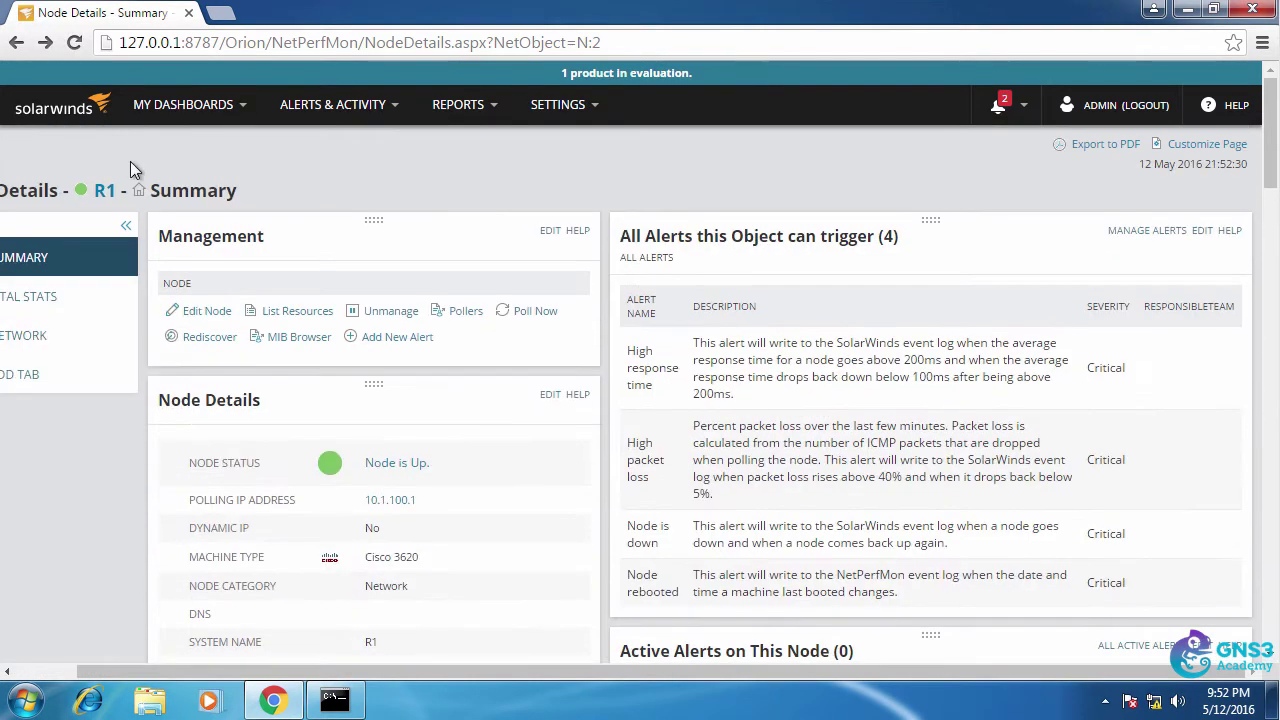
mouse_move(206, 118)
left_click(160, 182)
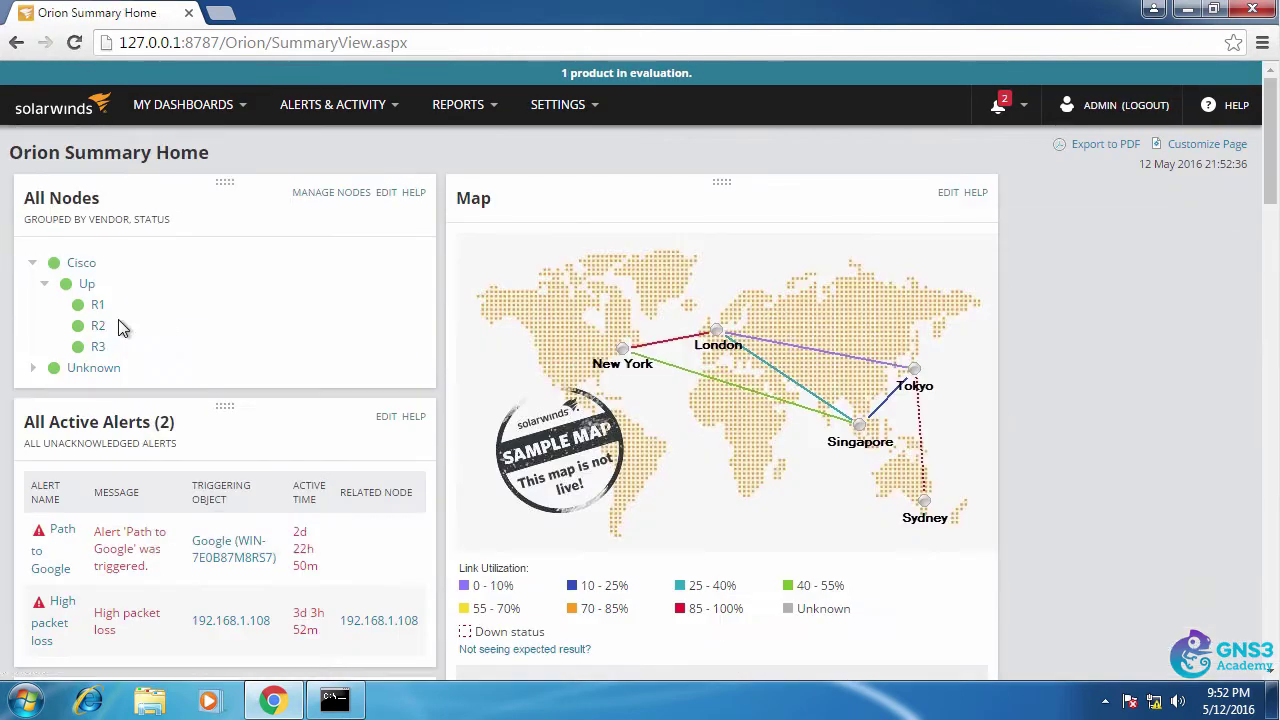
left_click(101, 328)
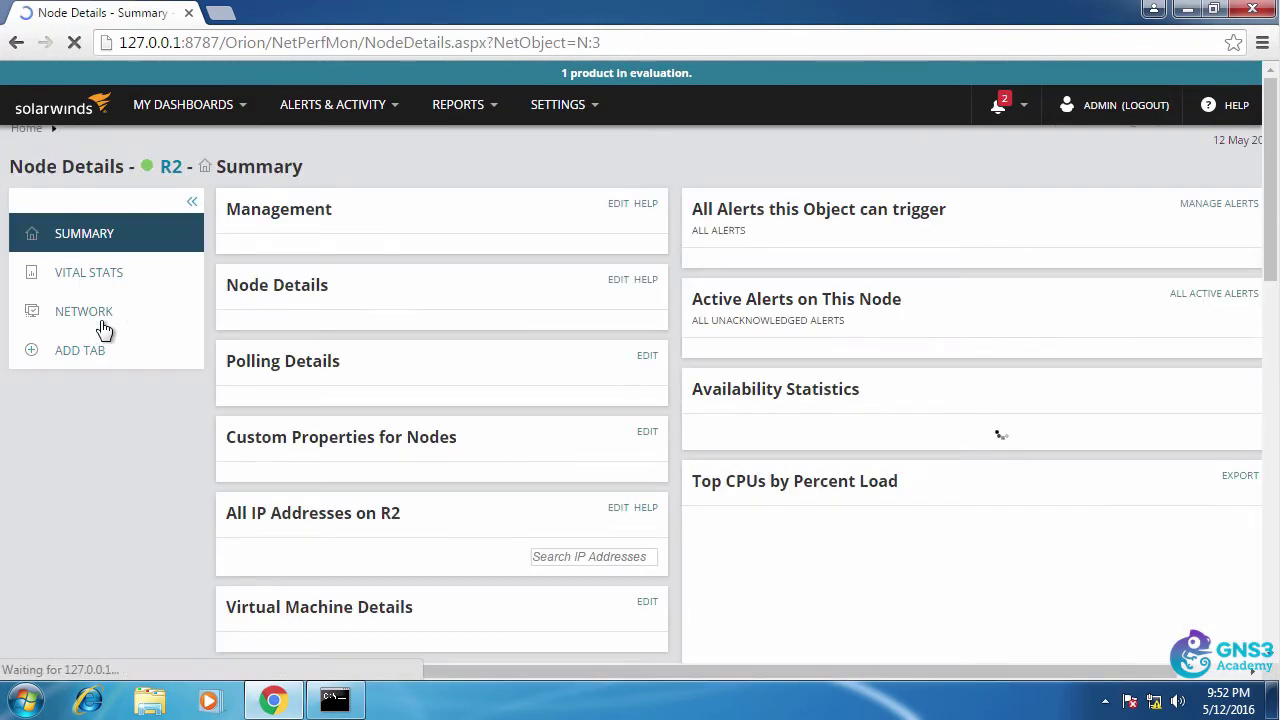
- Review R2's SNMP polling method and its interface list
scroll(477, 369, "down", 2)
scroll(475, 371, "down", 8)
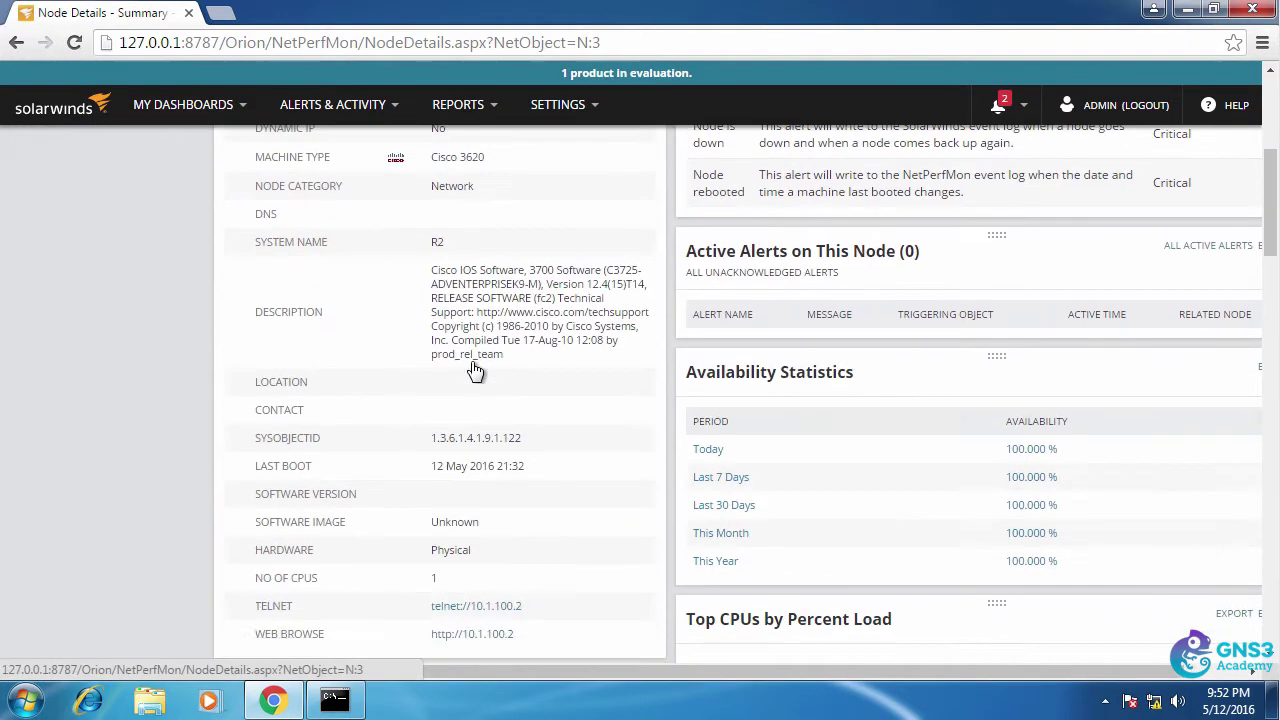
double_click(465, 300)
scroll(581, 404, "down", 3)
scroll(581, 404, "down", 3)
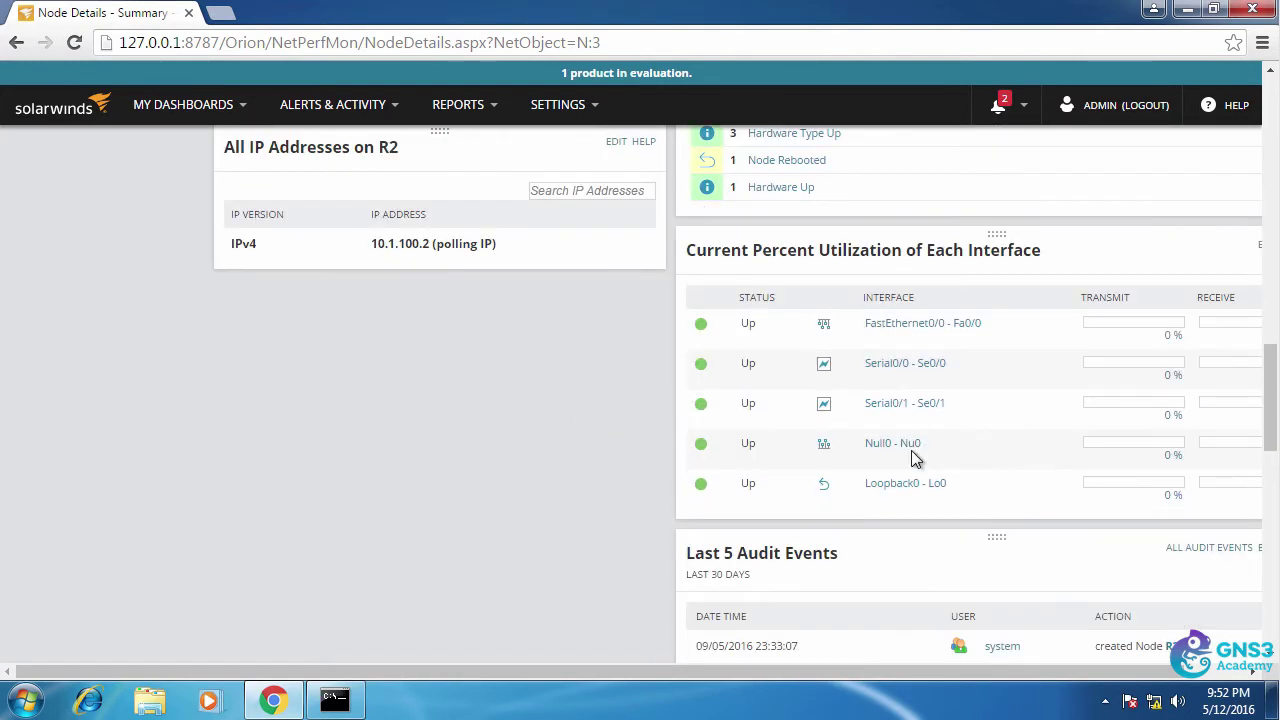
left_click_drag(846, 671, 992, 672)
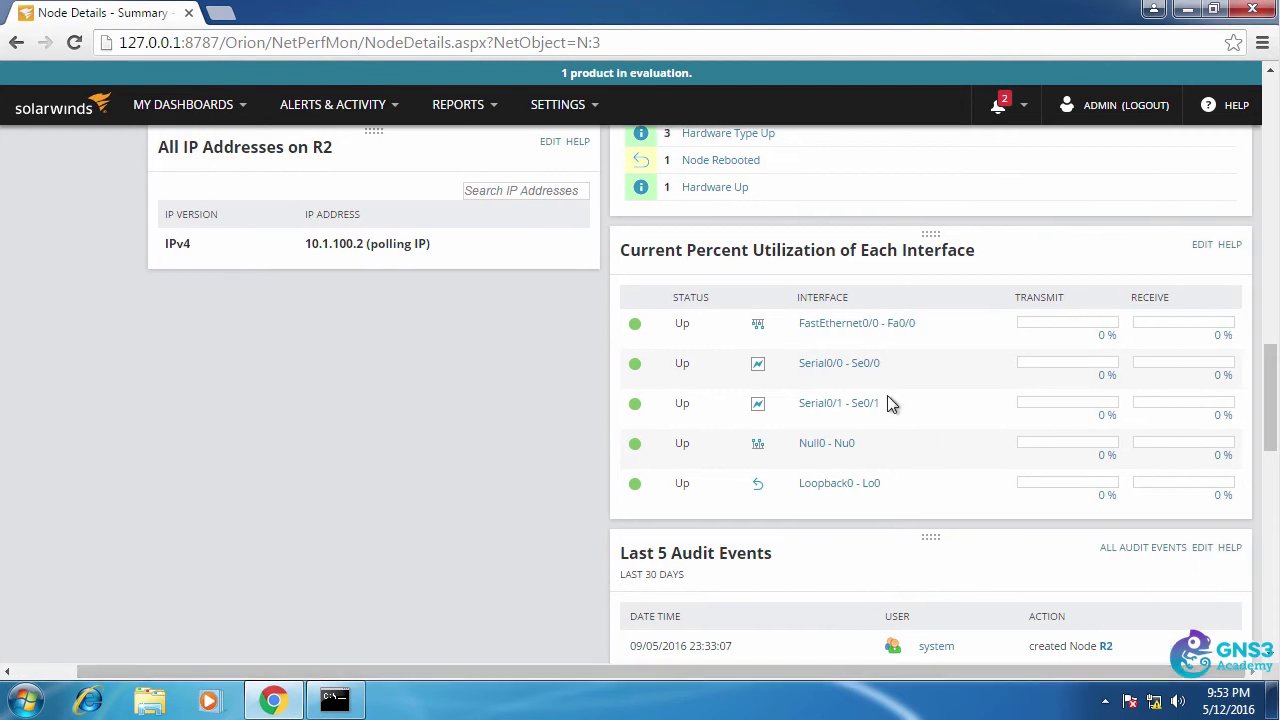
- Open R2's Serial0/0 interface details and scroll to its Up status rows
left_click(829, 366)
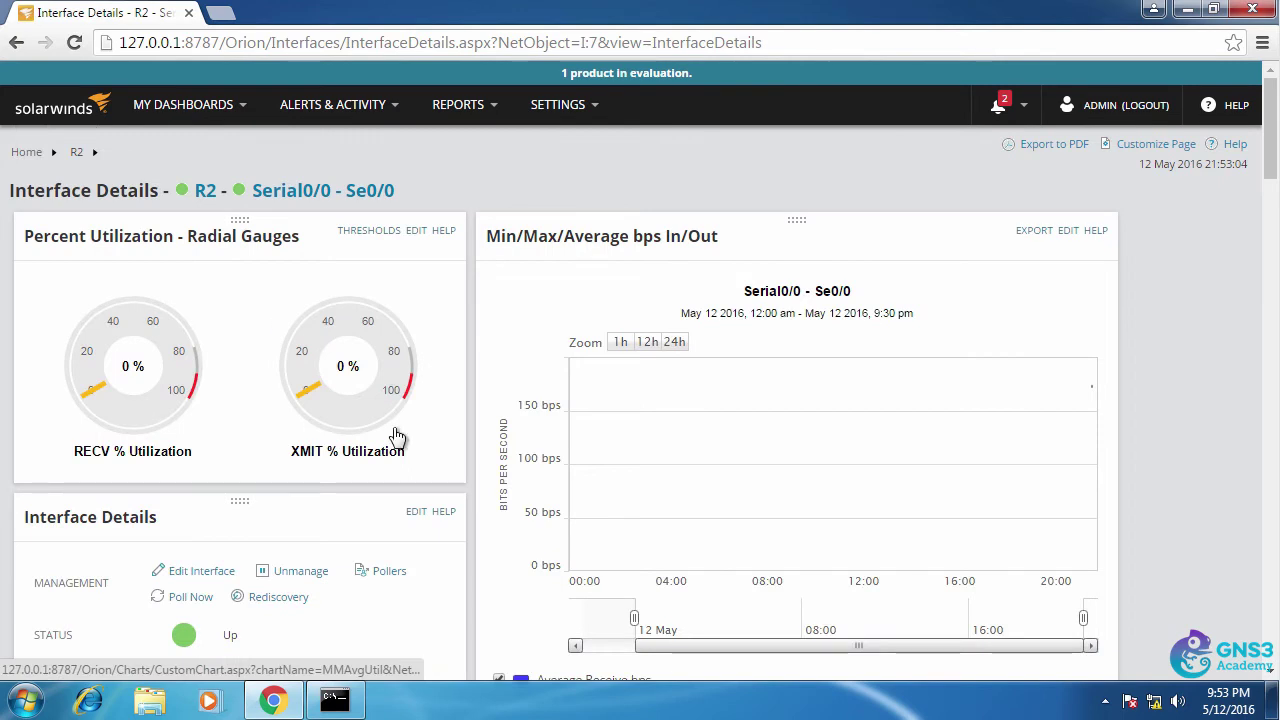
scroll(248, 393, "down", 1)
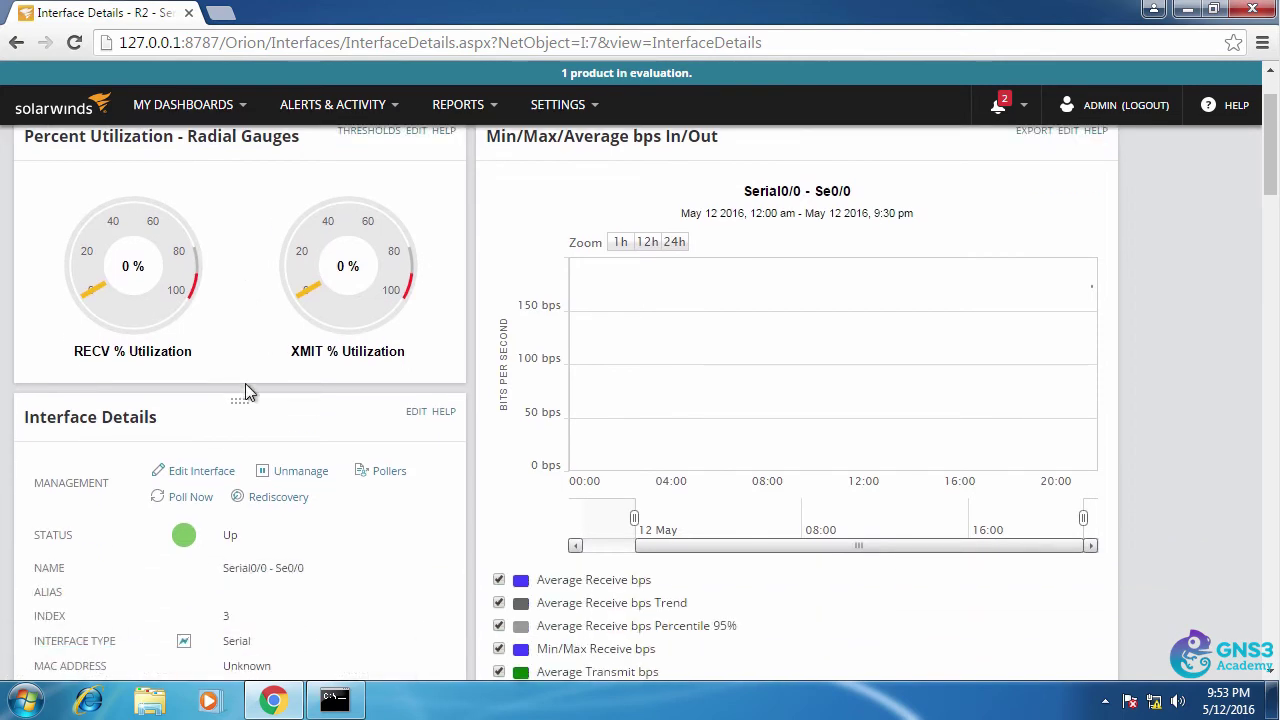
scroll(245, 383, "down", 2)
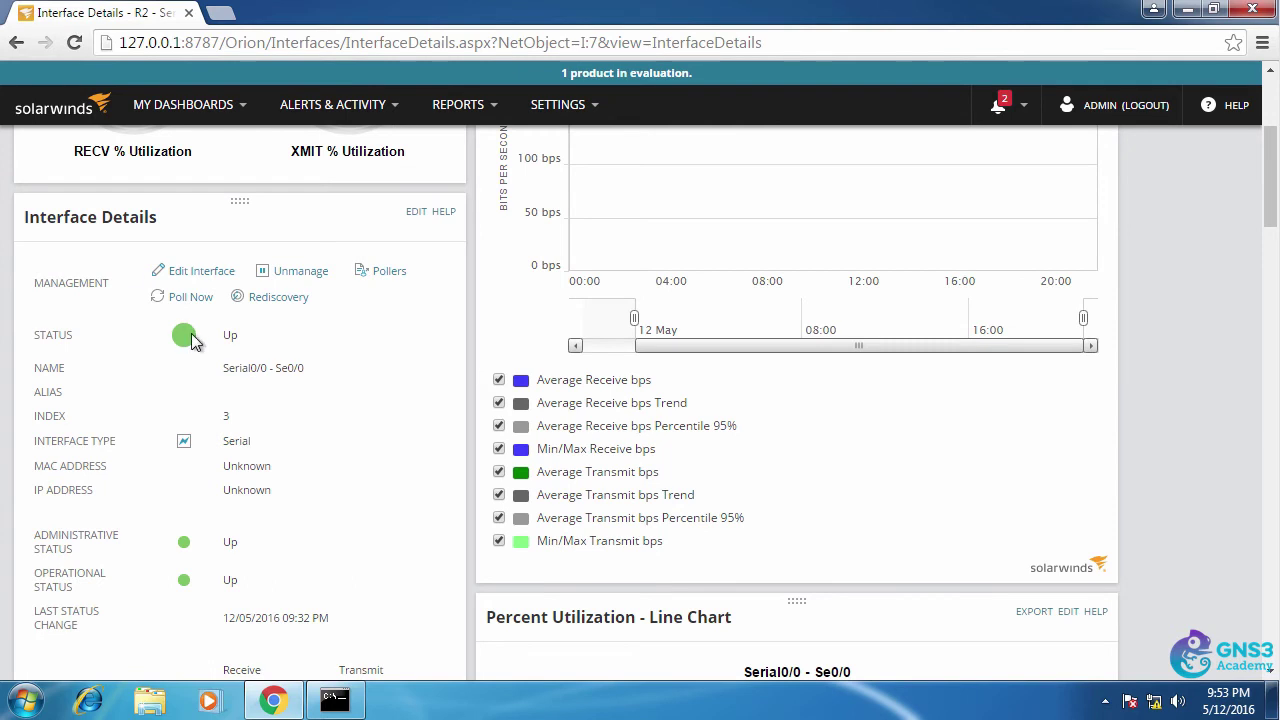
- On R2's console, run conf t, int s0/0 and shut to take Serial0/0 administratively down
key("alt+Tab")
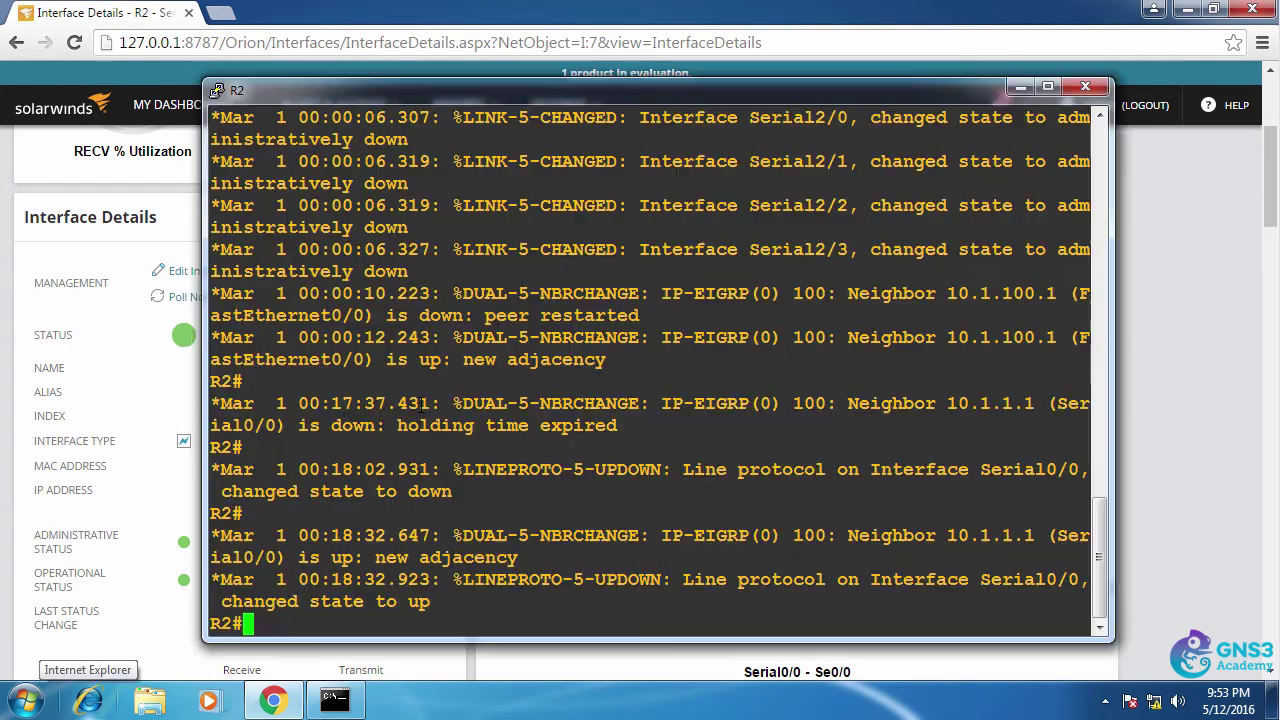
type("conf t")
key("Return")
type("int s0/")
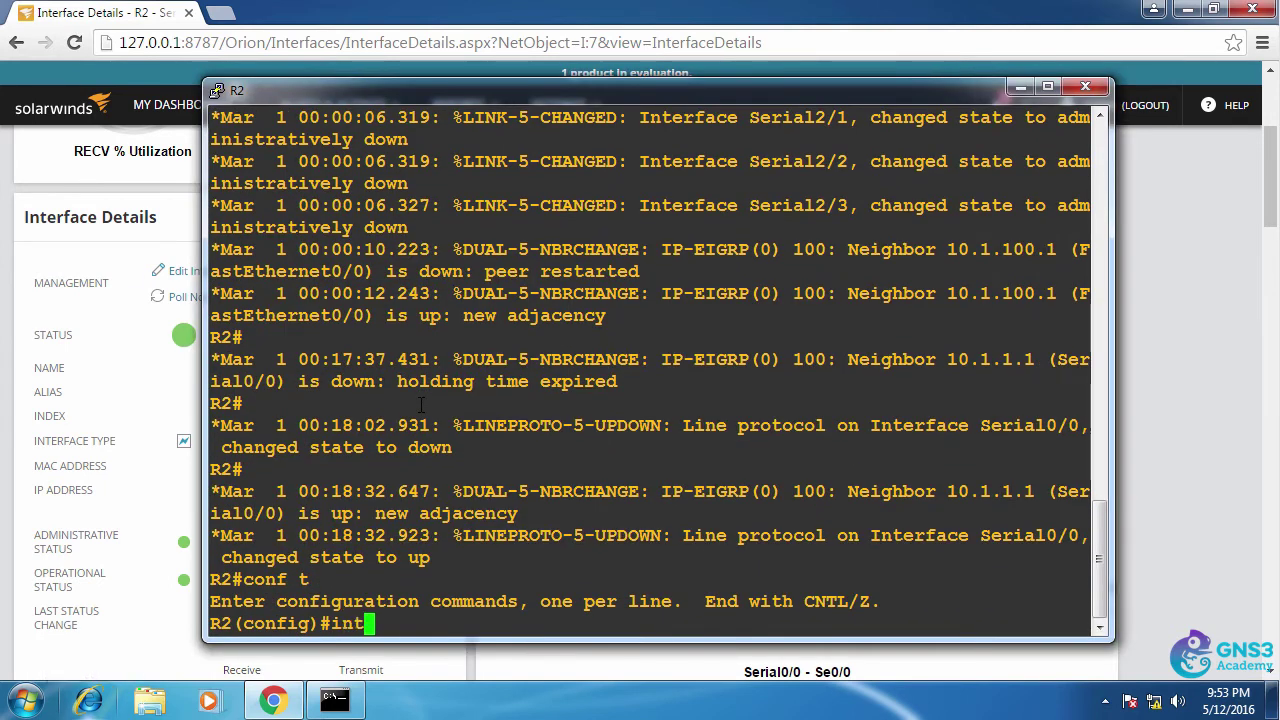
type("0")
key("Return")
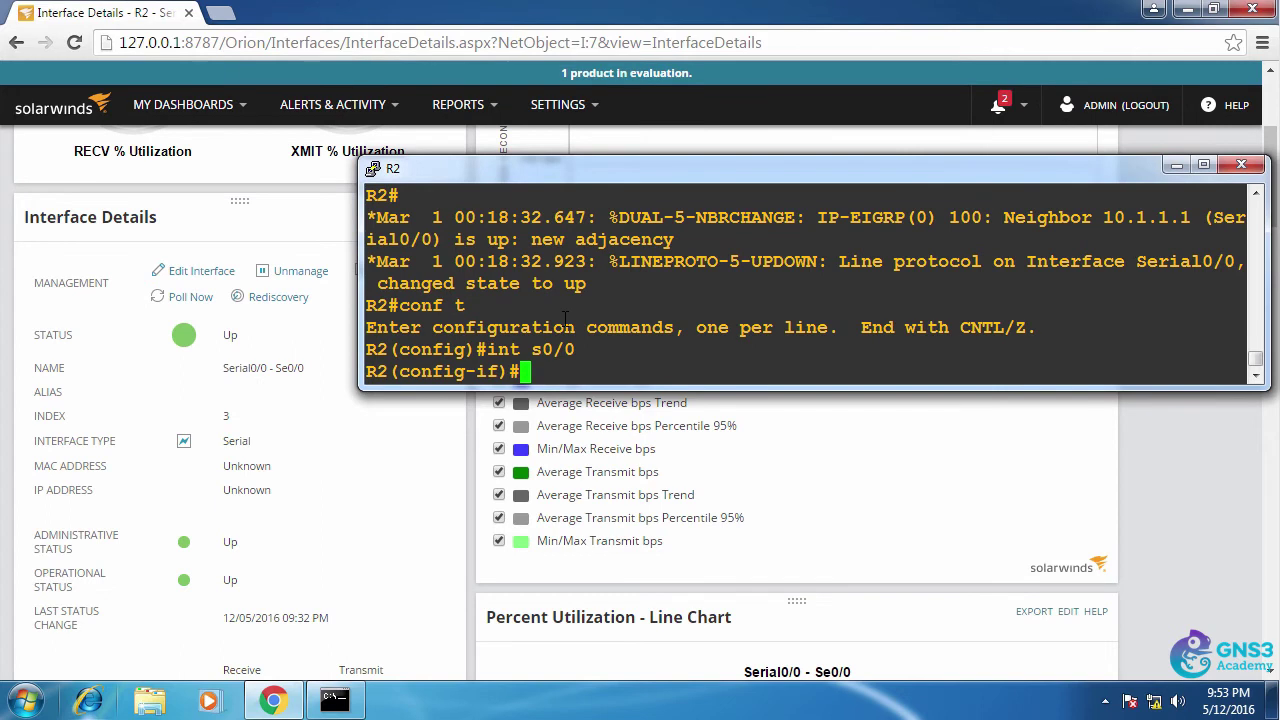
type("shut")
key("Return")
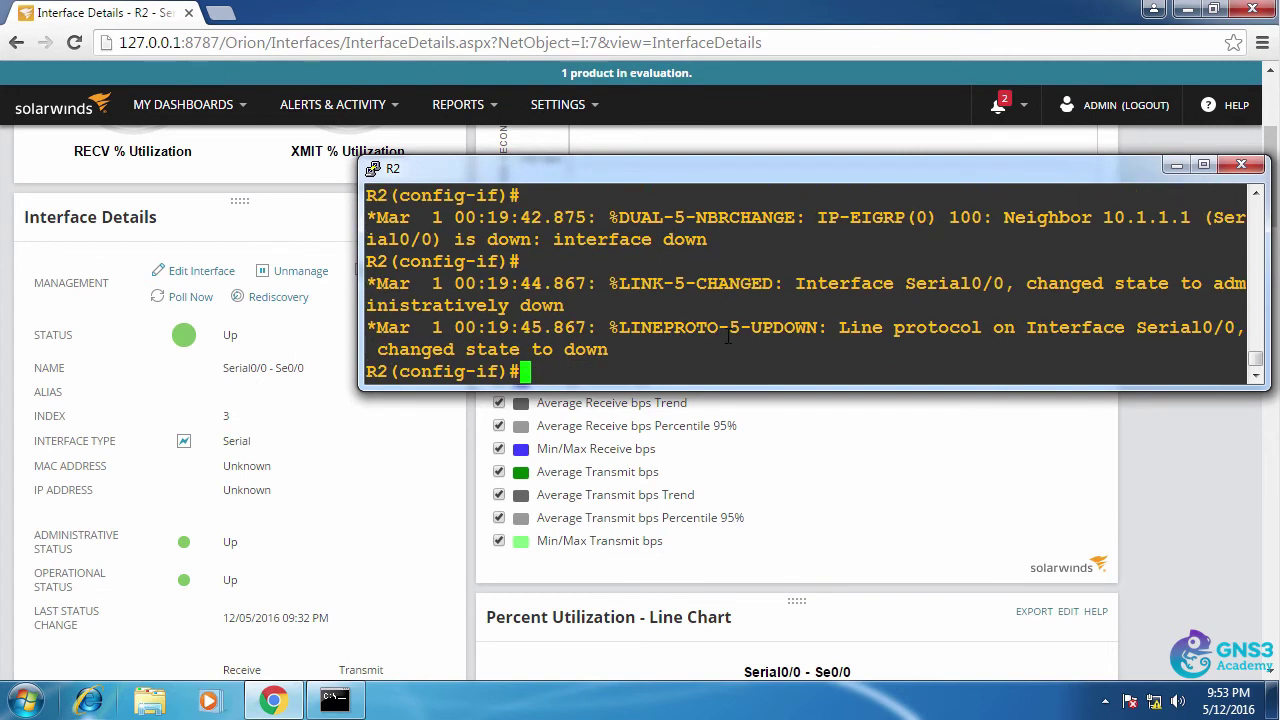
- Poll R2's Serial0/0 in Orion and confirm it reads Shutdown, operationally Down
left_click(173, 300)
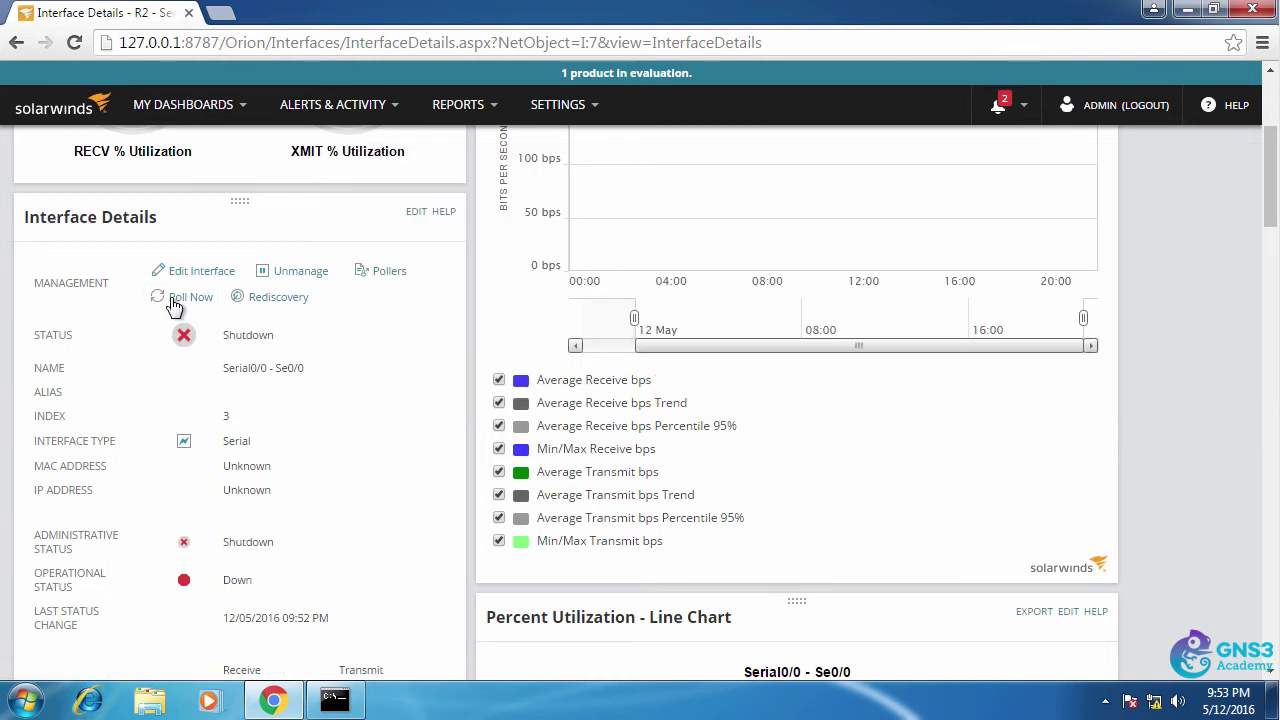
left_click_drag(286, 337, 312, 368)
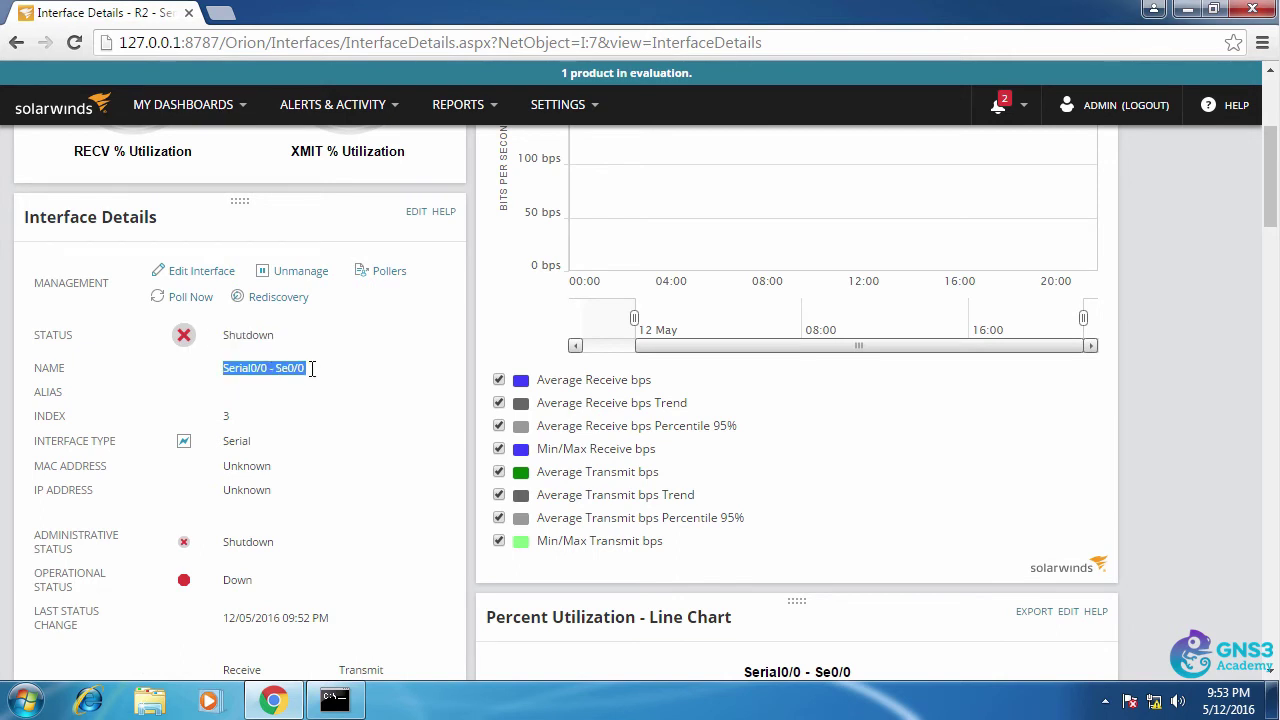
- Inspect the SNMP get-request from 10.1.100.100 and the get-responses from 10.1.100.2, then open NPM–SW1 link capture options
left_click(336, 600)
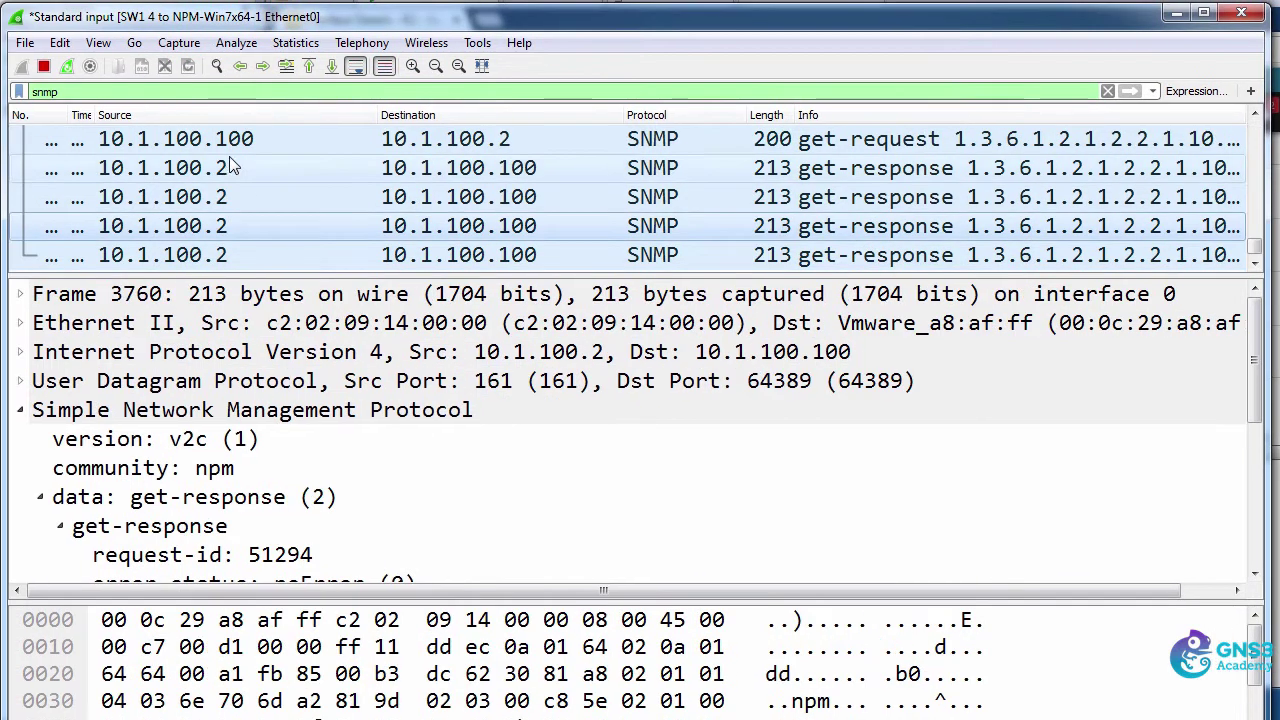
left_click(227, 149)
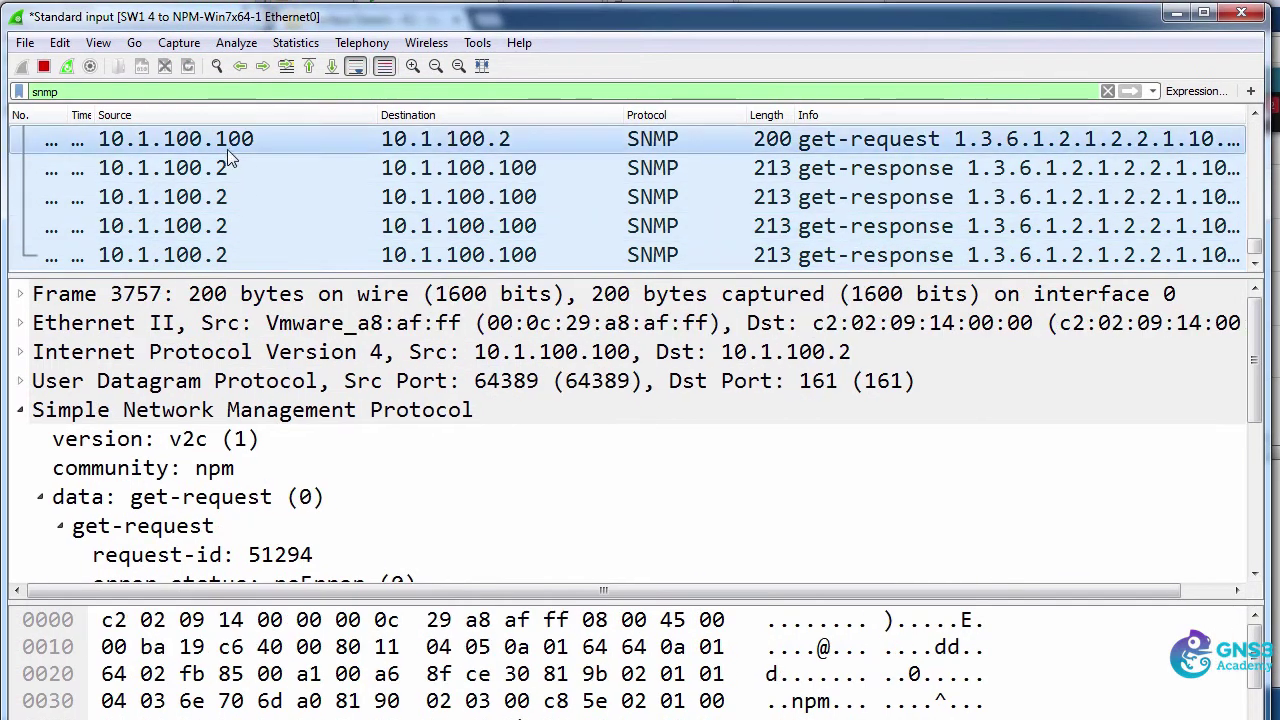
left_click(316, 172)
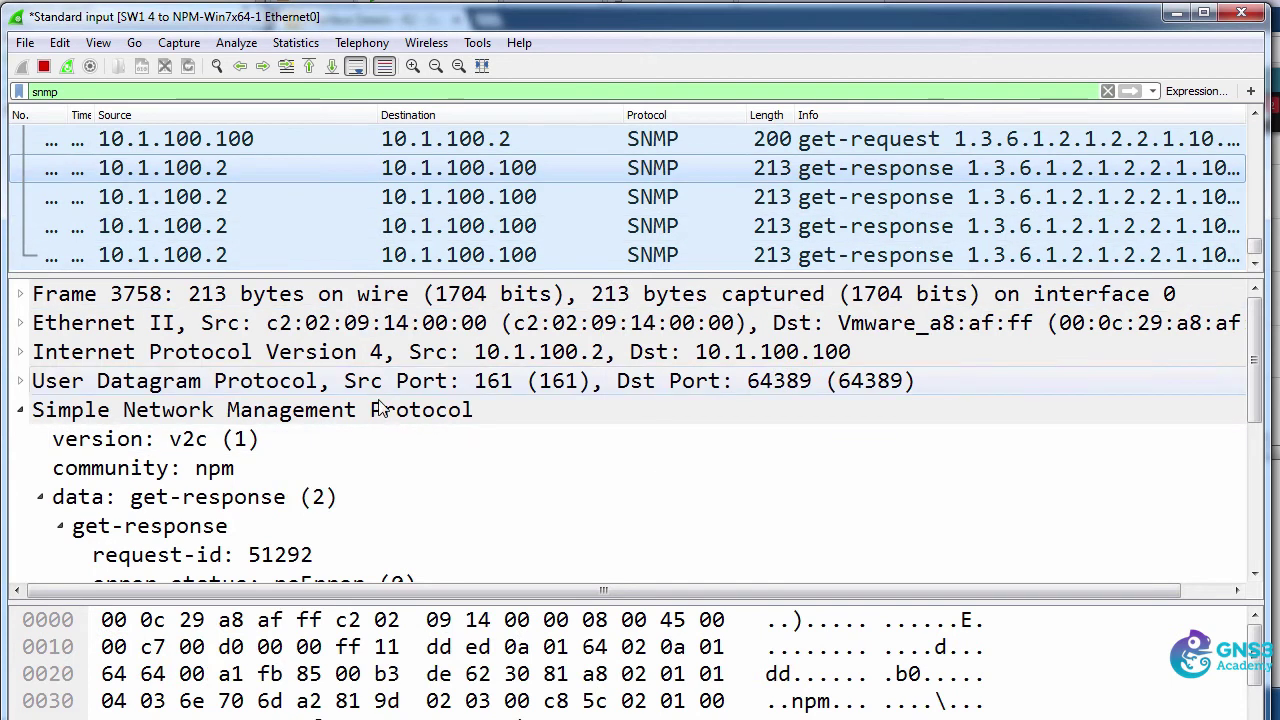
scroll(390, 400, "down", 4)
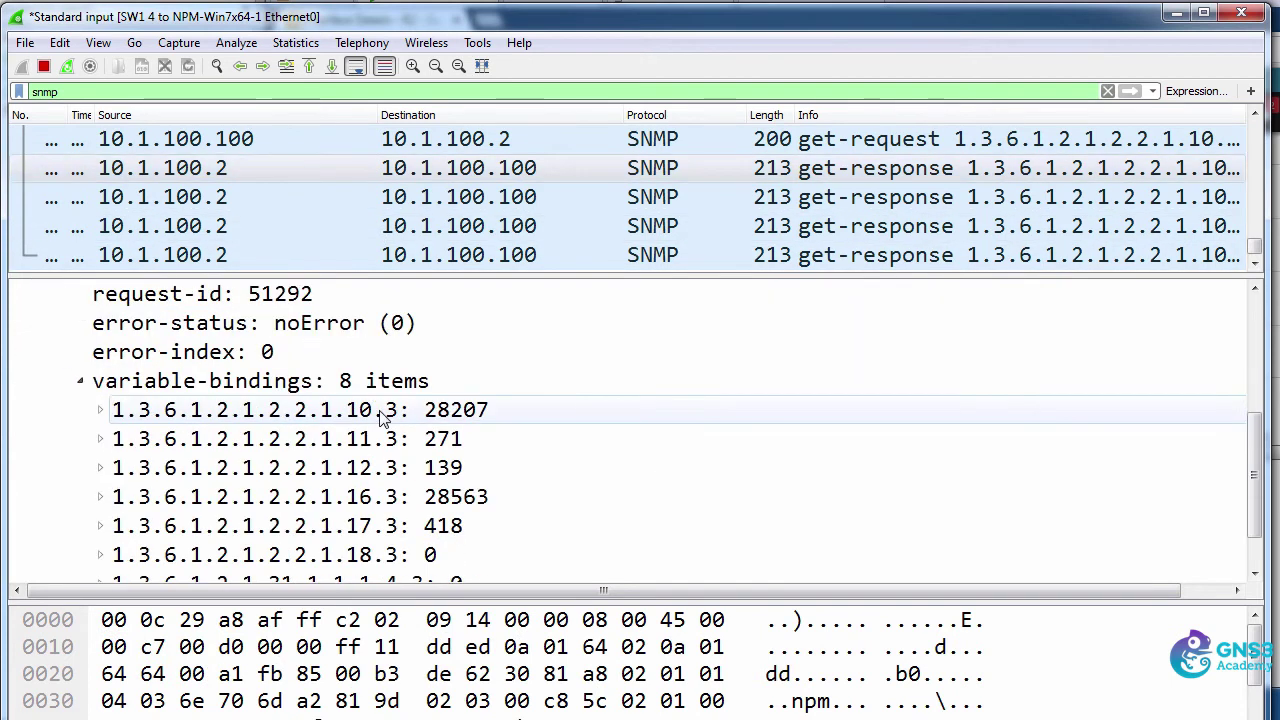
left_click(344, 203)
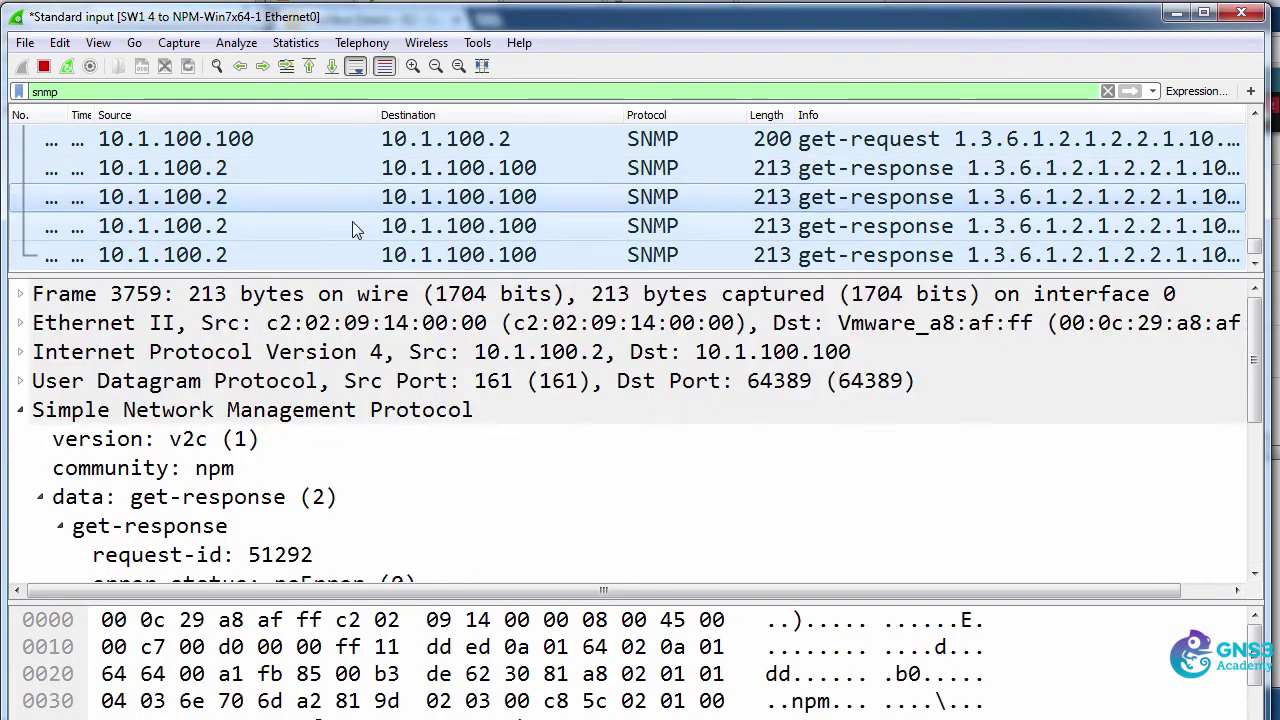
left_click(352, 225)
scroll(405, 455, "down", 4)
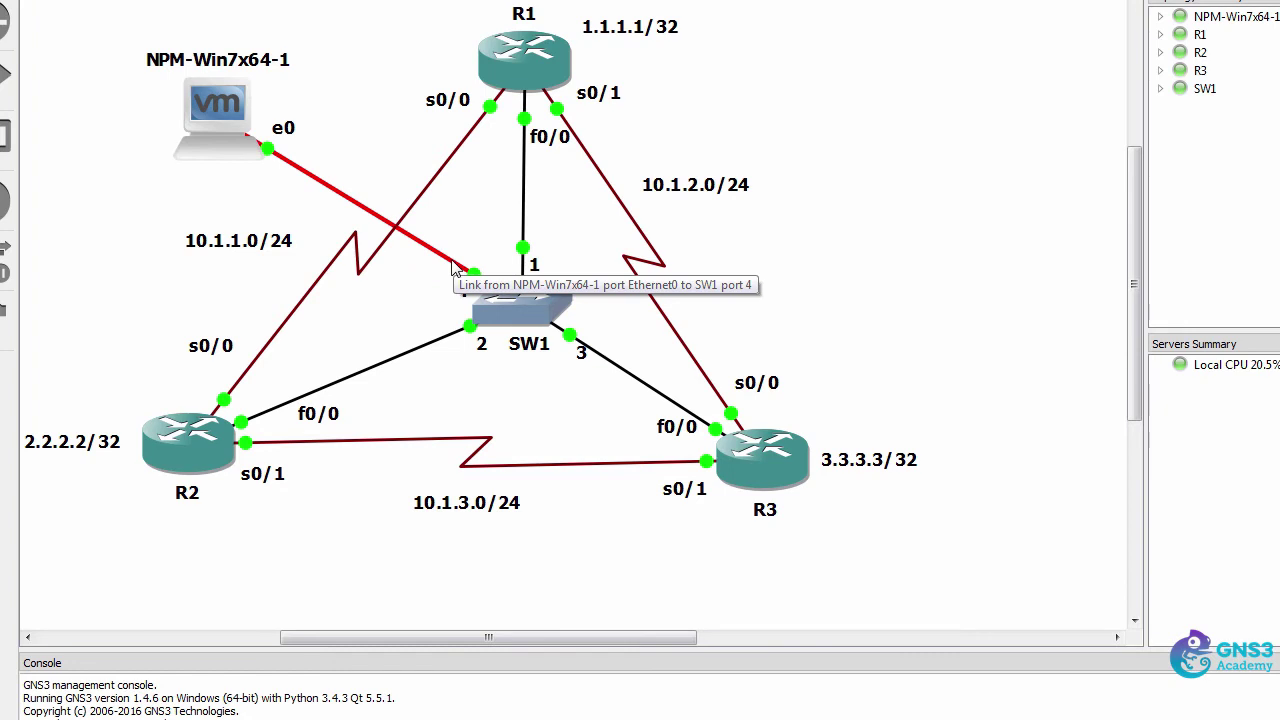
right_click(452, 263)
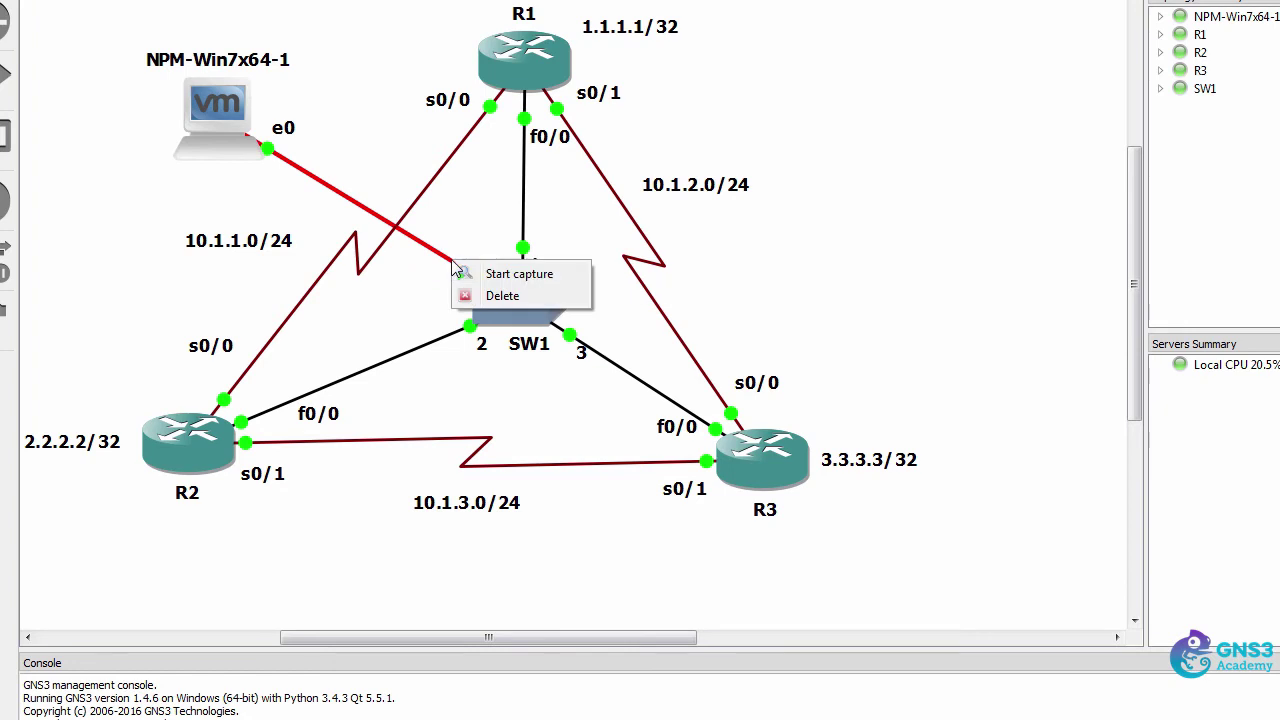
- Start a capture on the NPM–SW1 link filtered to 'snmp && ip.addr==10.1.100.2'
left_click(494, 274)
left_click(200, 91)
type("snmp")
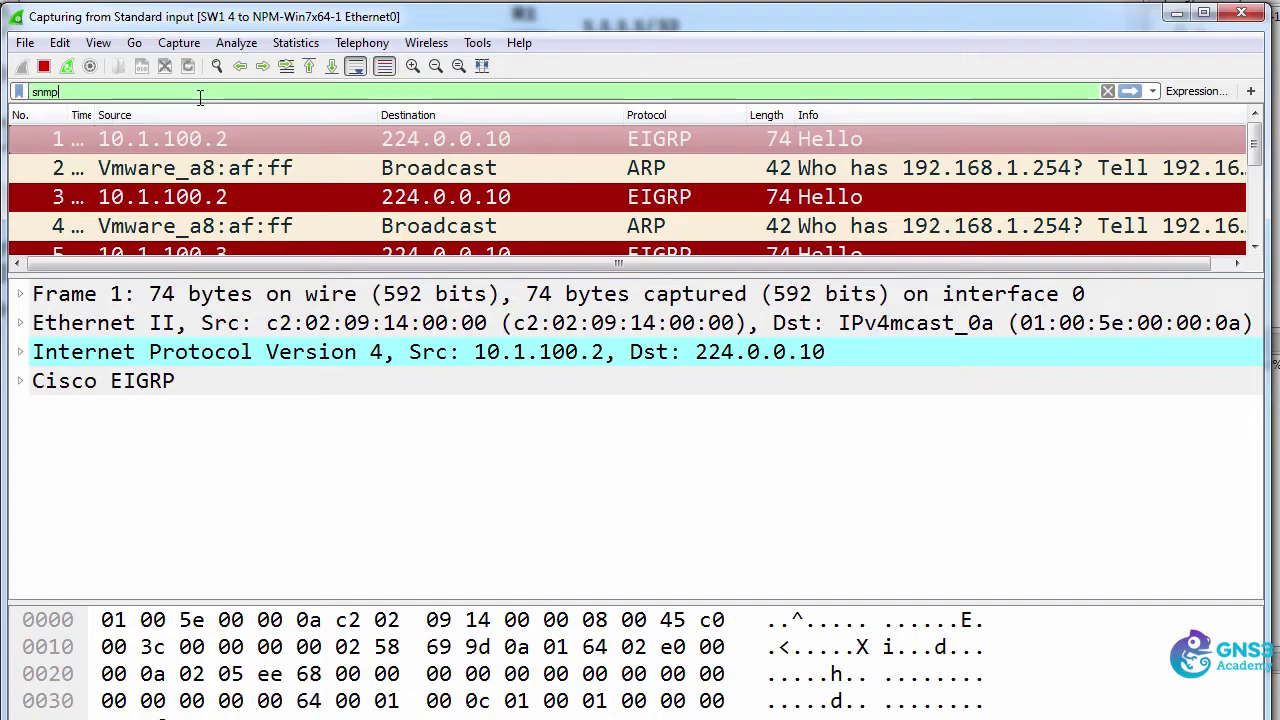
key("Return")
type("&& ")
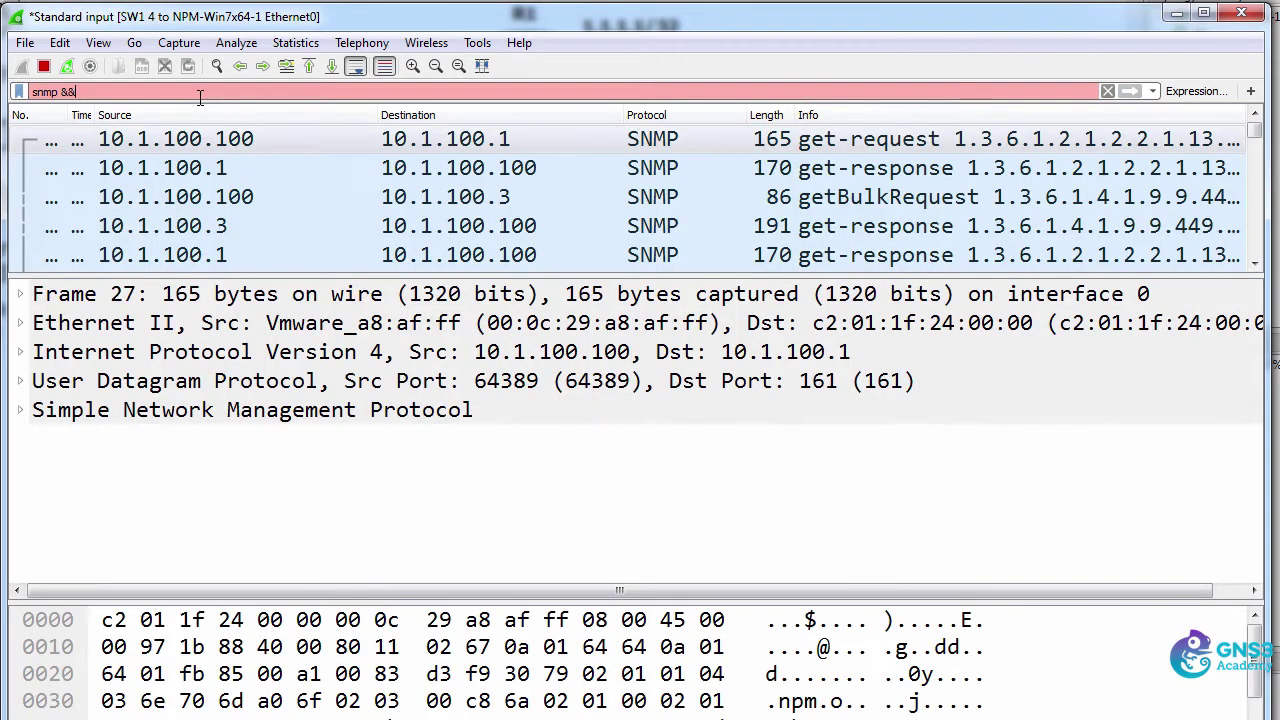
type("ip.addr")
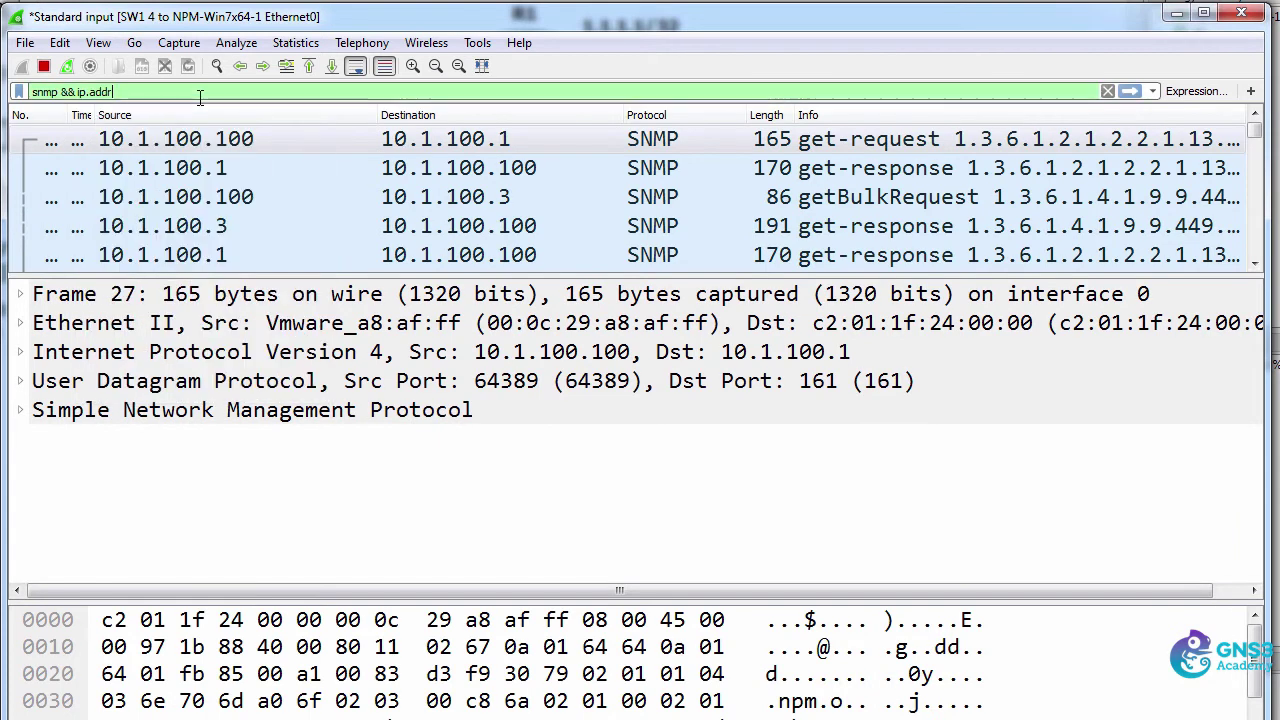
type("==10.1.1")
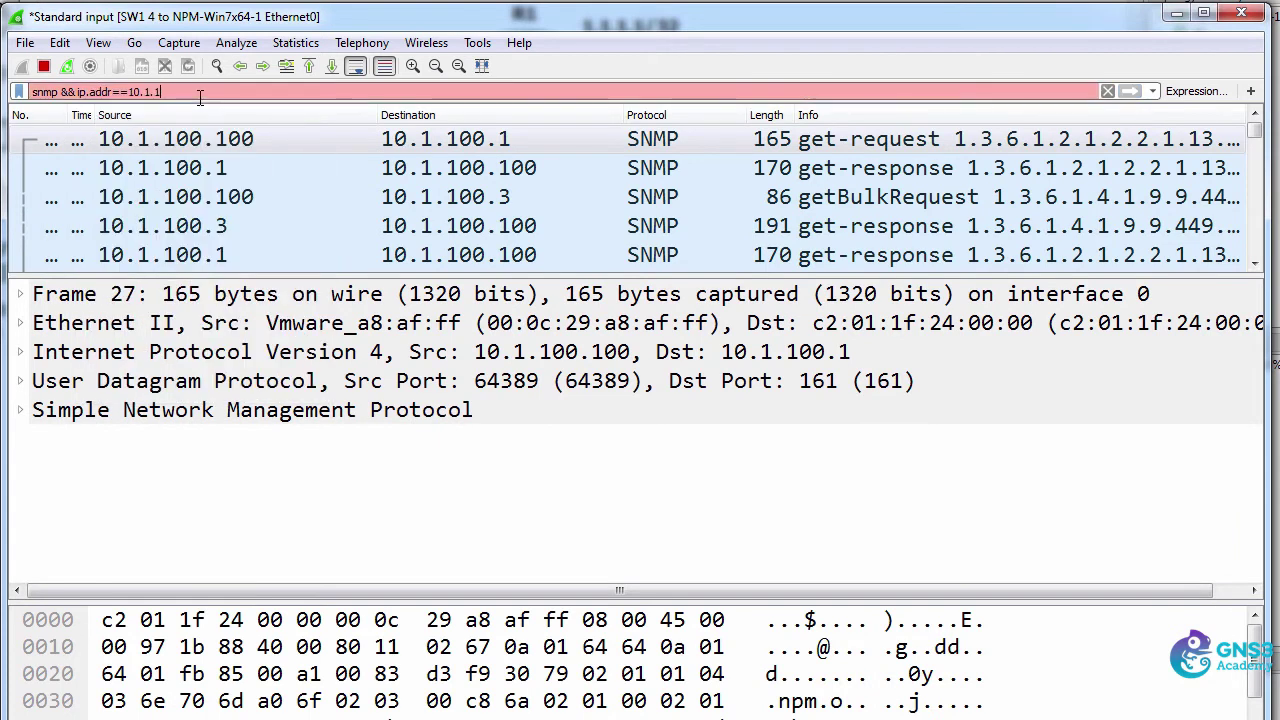
type("00.2")
key("Return")
- Expand the SNMP details and inspect the get-request to 10.1.100.2 and its get-response
double_click(170, 410)
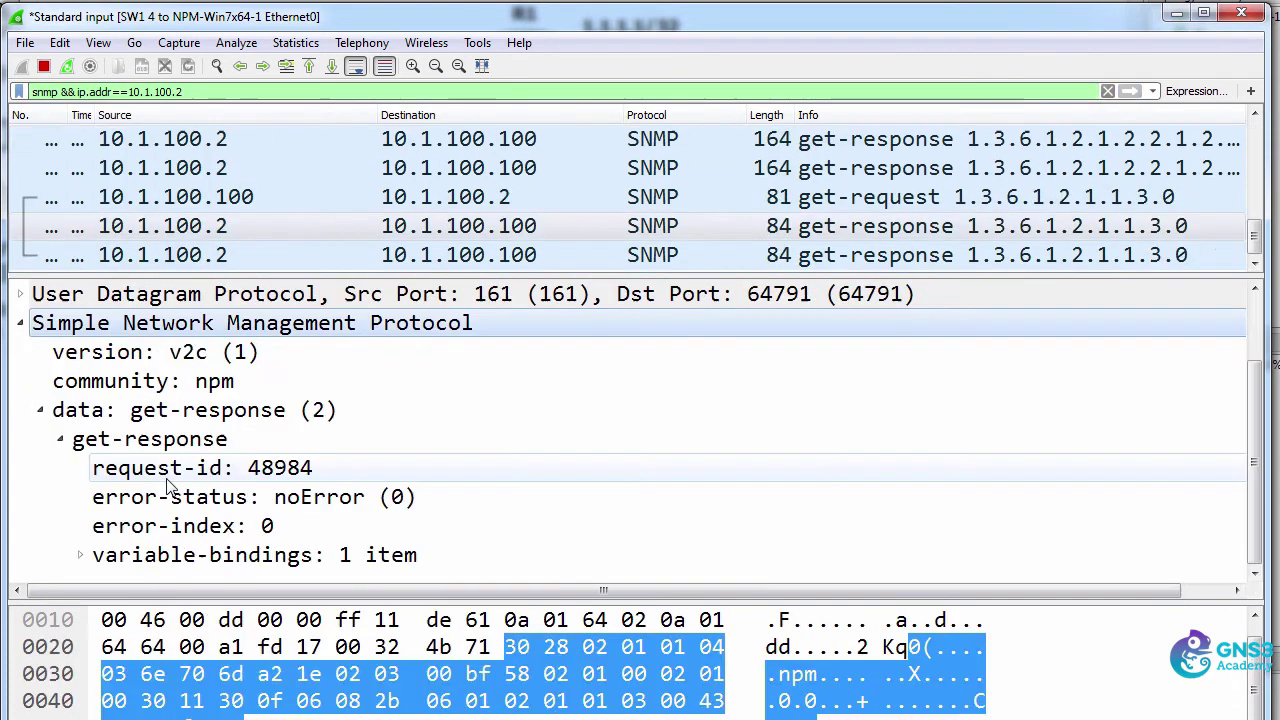
left_click(194, 198)
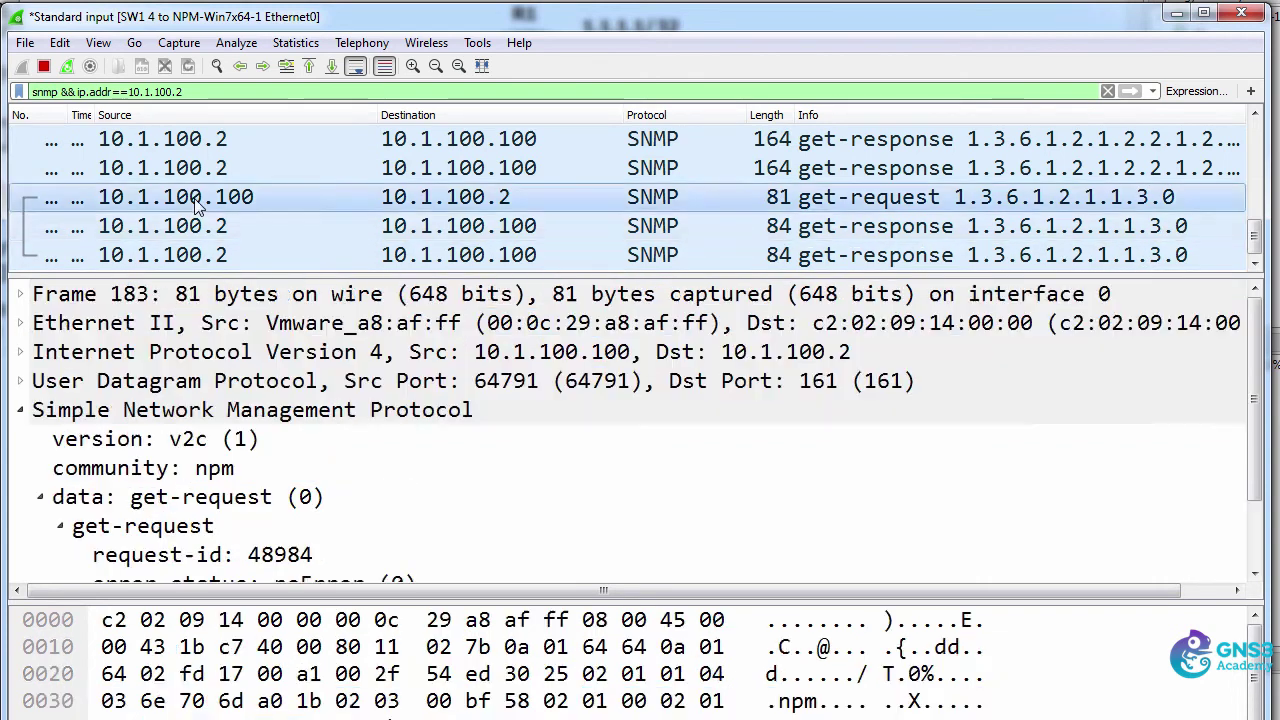
left_click(188, 226)
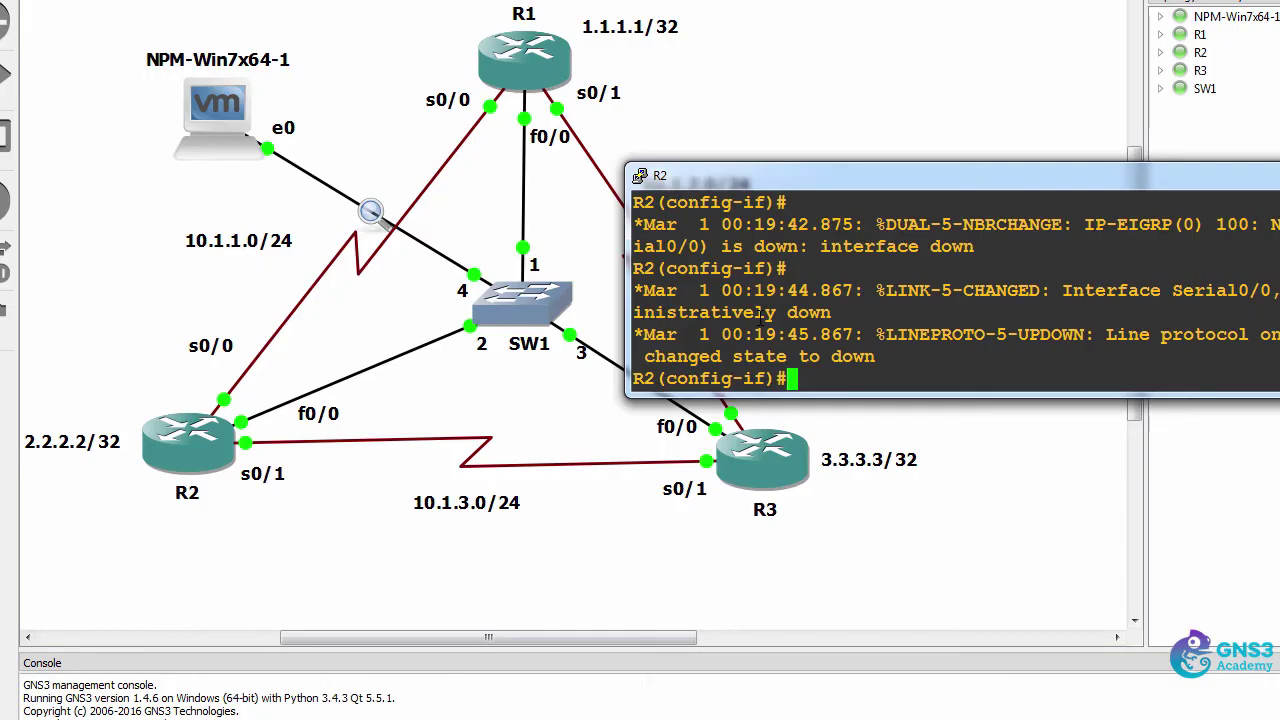
- Re-enable Serial0/0 on R2 with no shut
type("shut")
key("BackSpace")
key("BackSpace")
key("BackSpace")
key("BackSpace")
type("no shut")
key("Return")
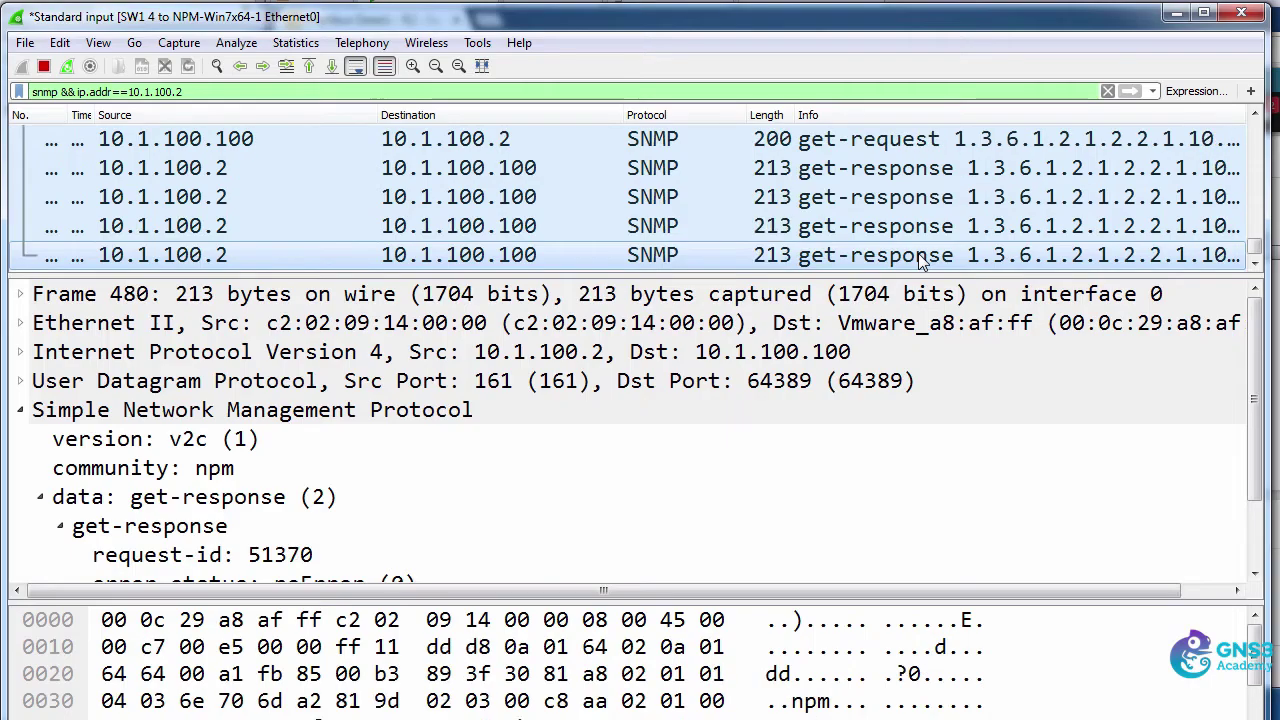
- Compare counter values in the latest get-responses from R2, then Poll Now in SolarWinds
left_click(910, 226)
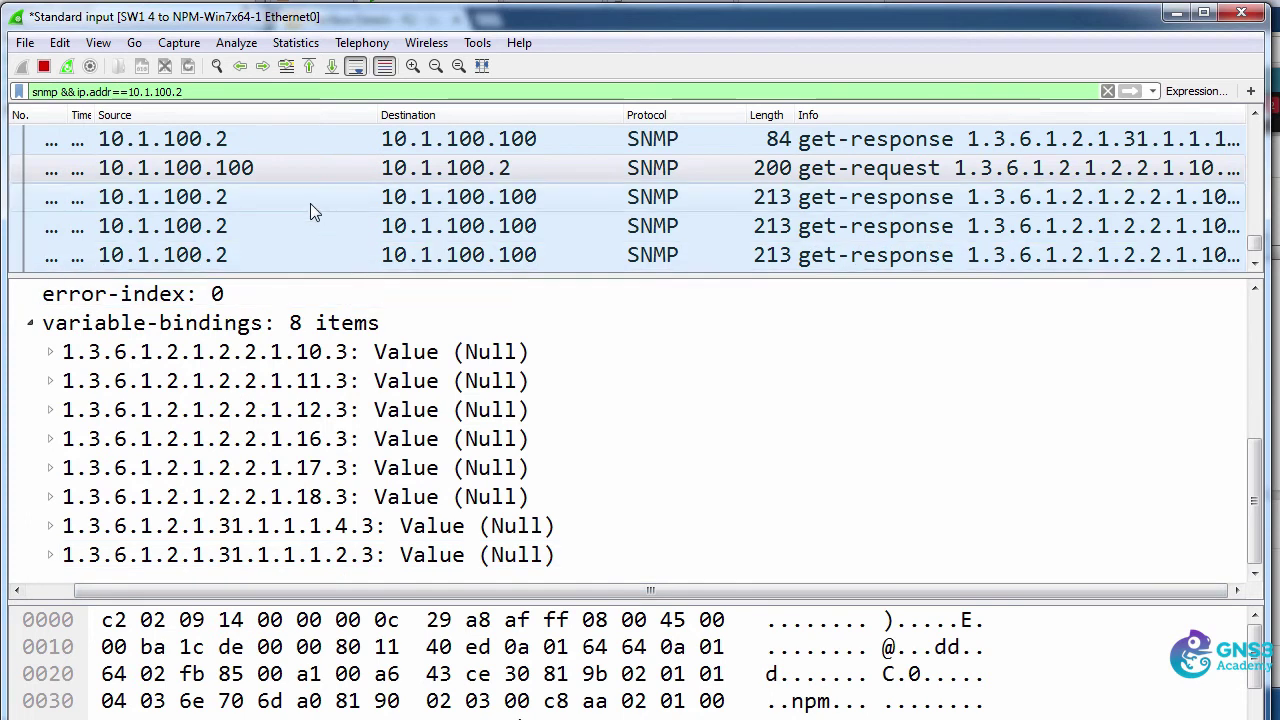
left_click(310, 203)
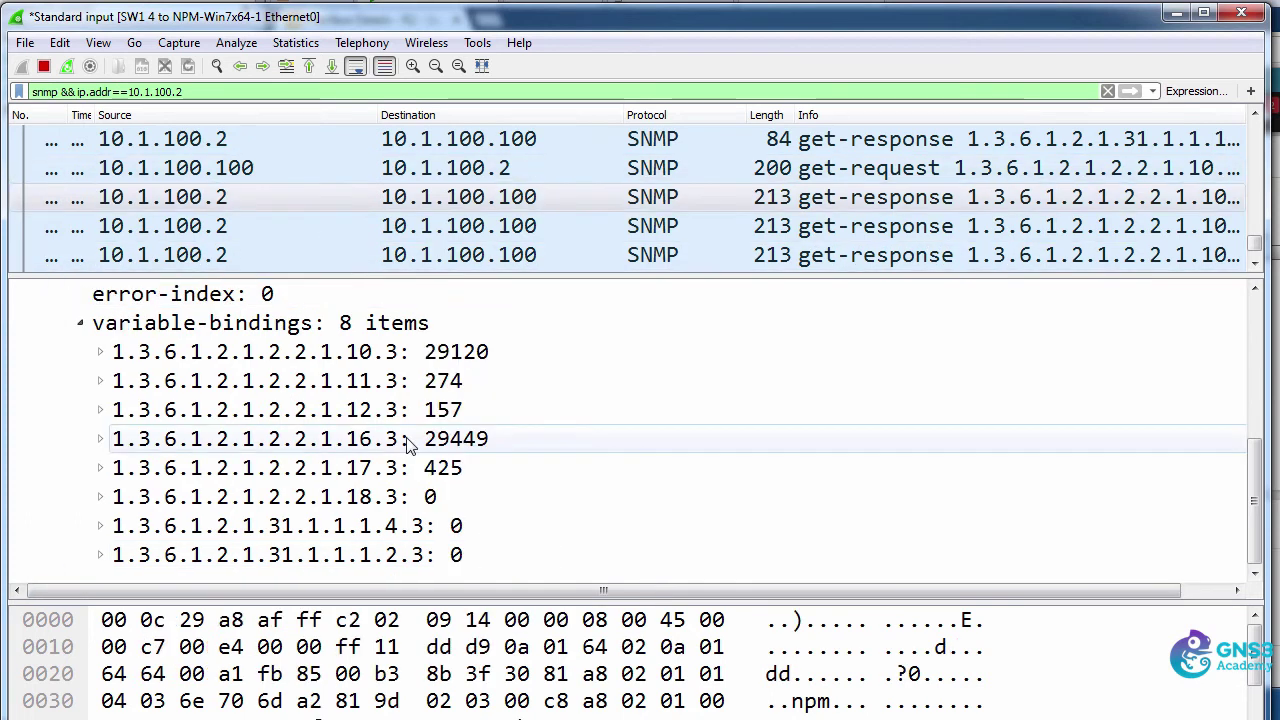
left_click(443, 226)
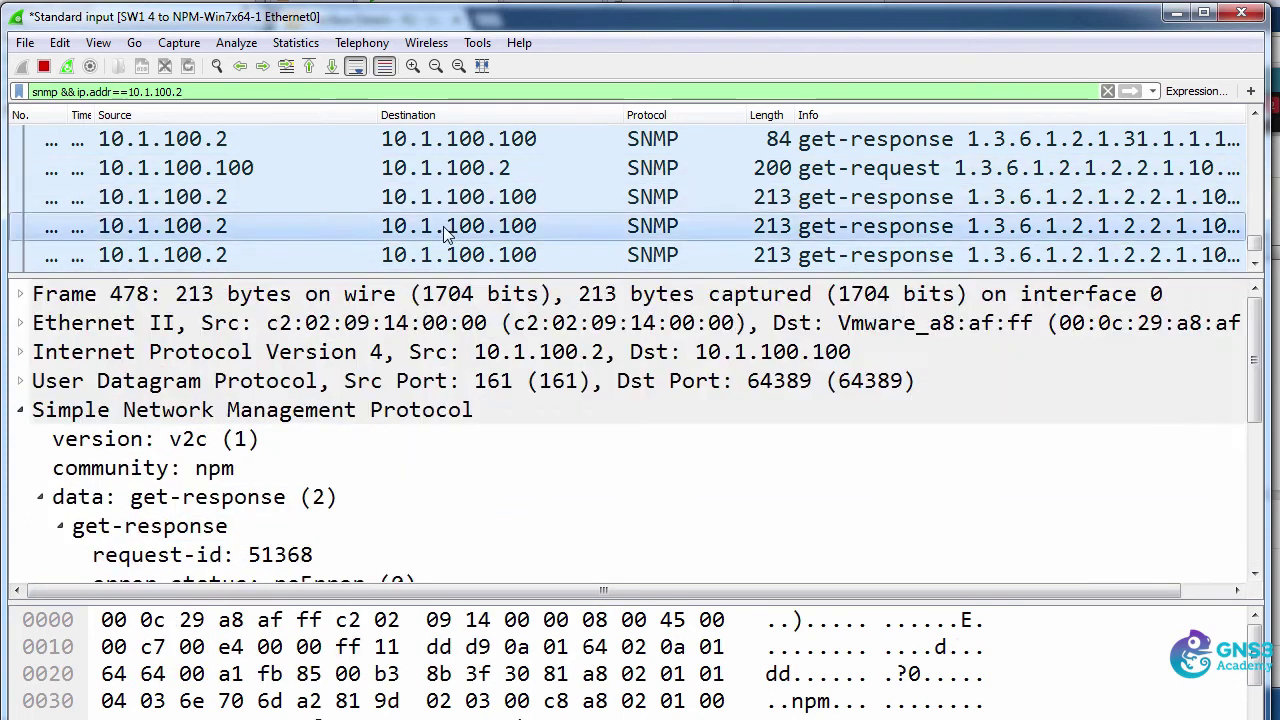
left_click(460, 256)
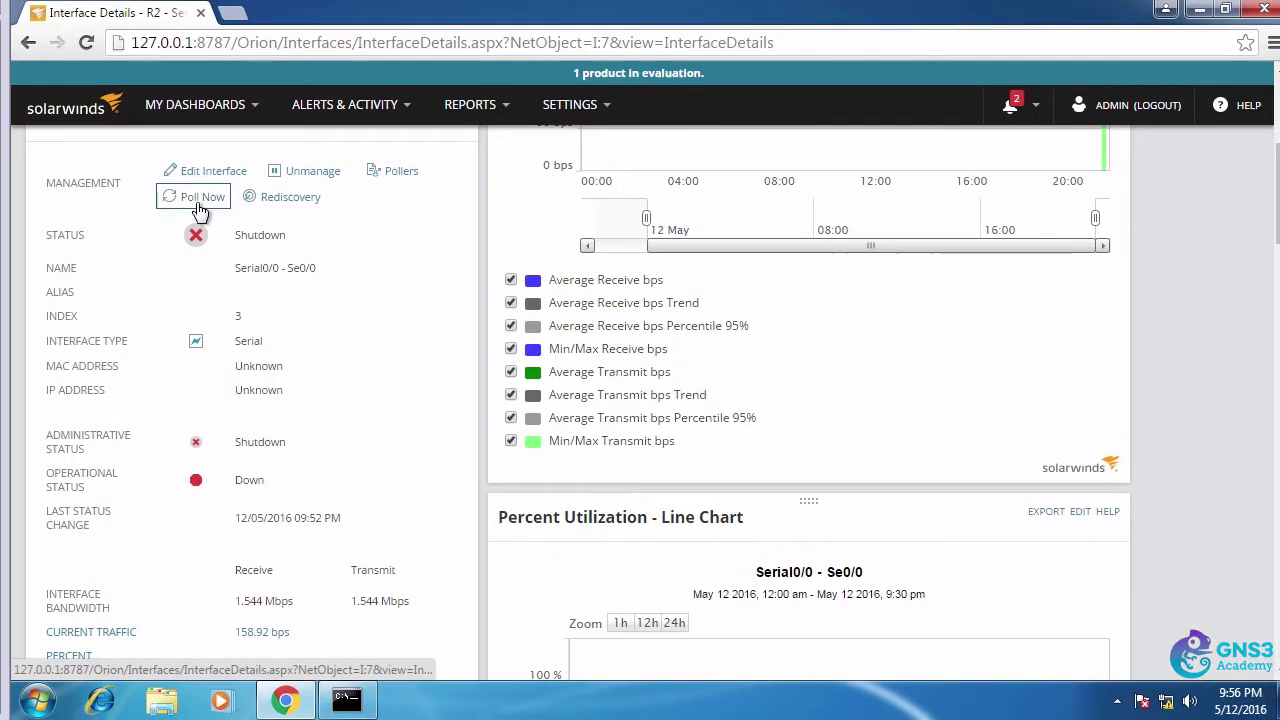
left_click(199, 204)
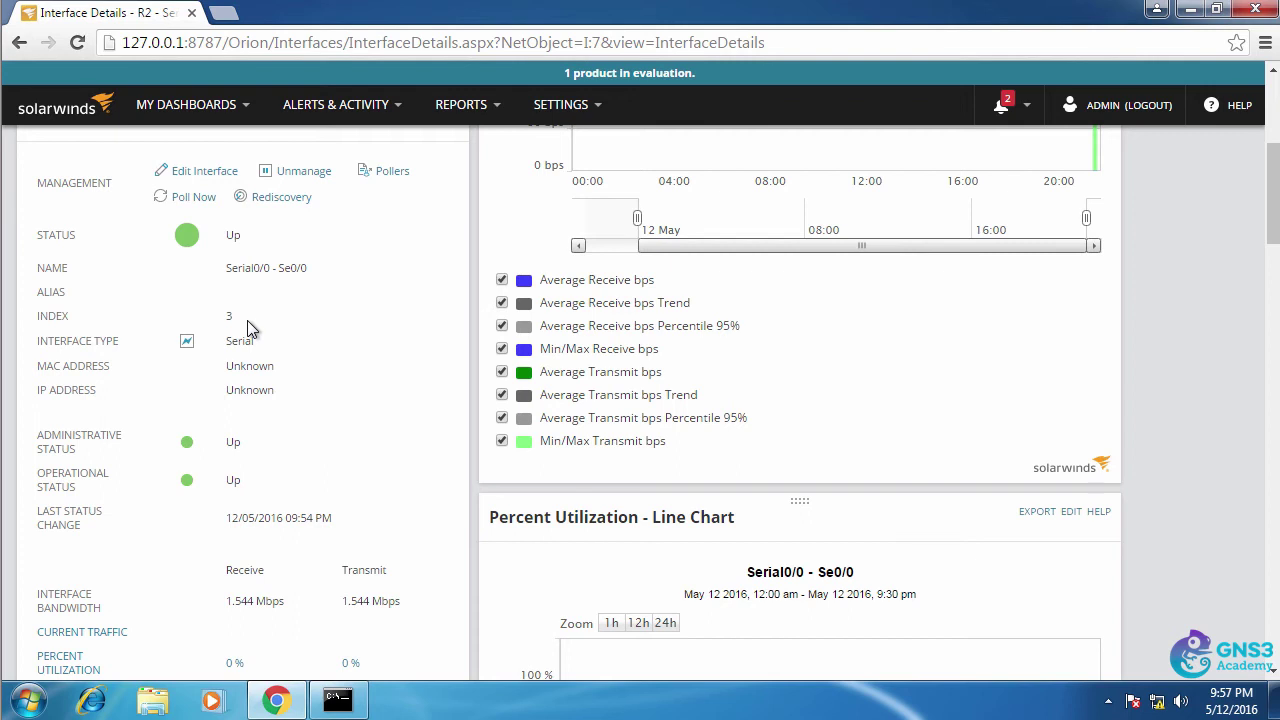
- Review R2's Serial interface details: 1.544 Mbps speed, utilization chart and interface charts list
left_click_drag(256, 341, 200, 346)
scroll(296, 332, "down", 2)
left_click_drag(229, 418, 368, 414)
scroll(366, 414, "down", 1)
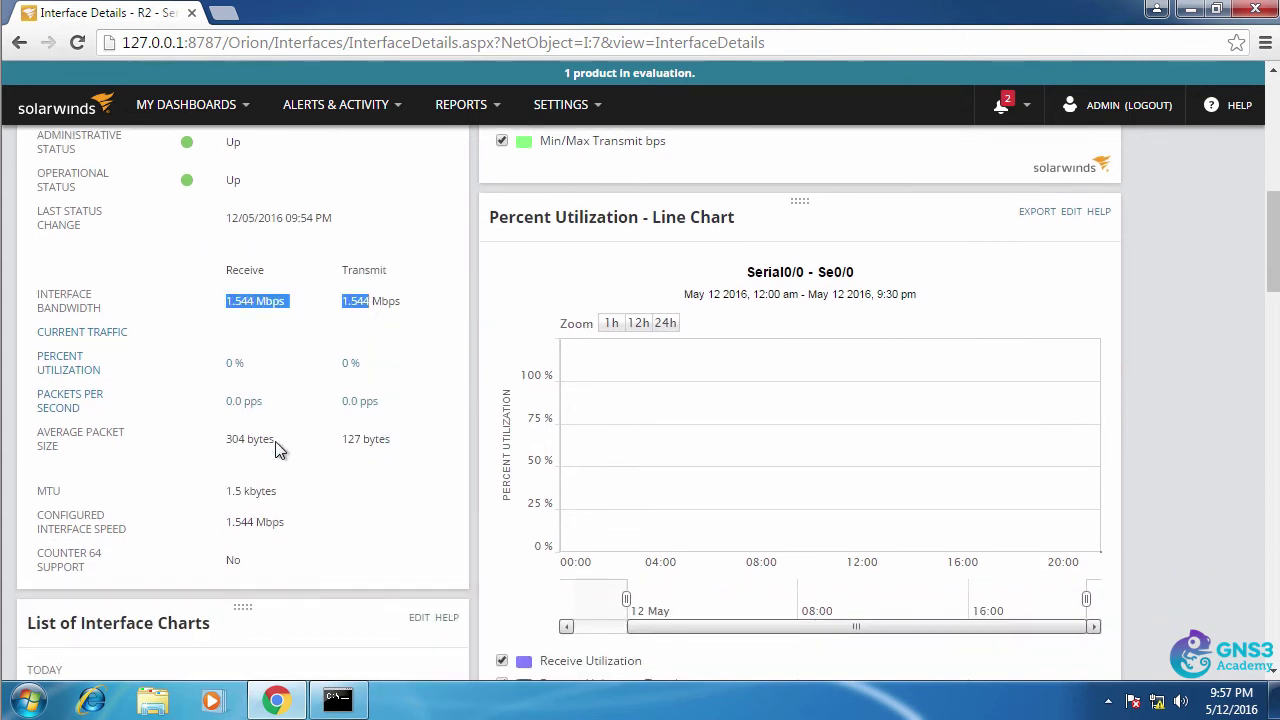
scroll(278, 486, "down", 4)
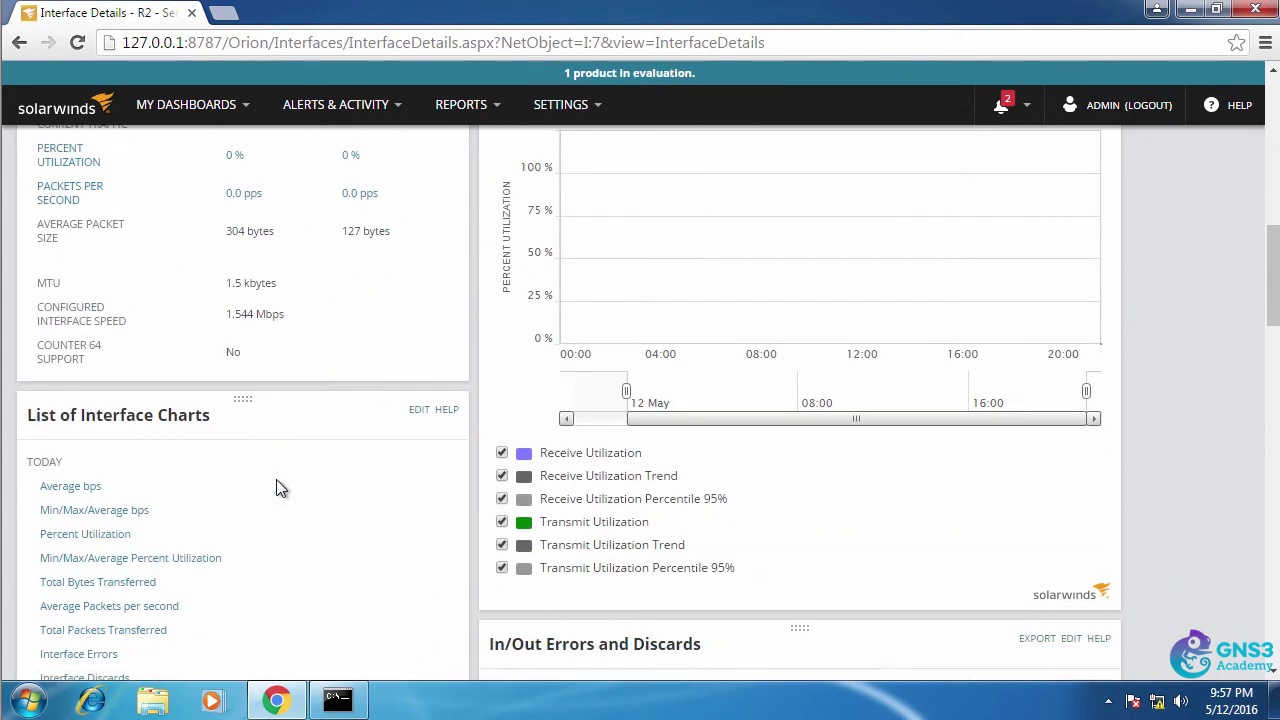
scroll(280, 488, "up", 3)
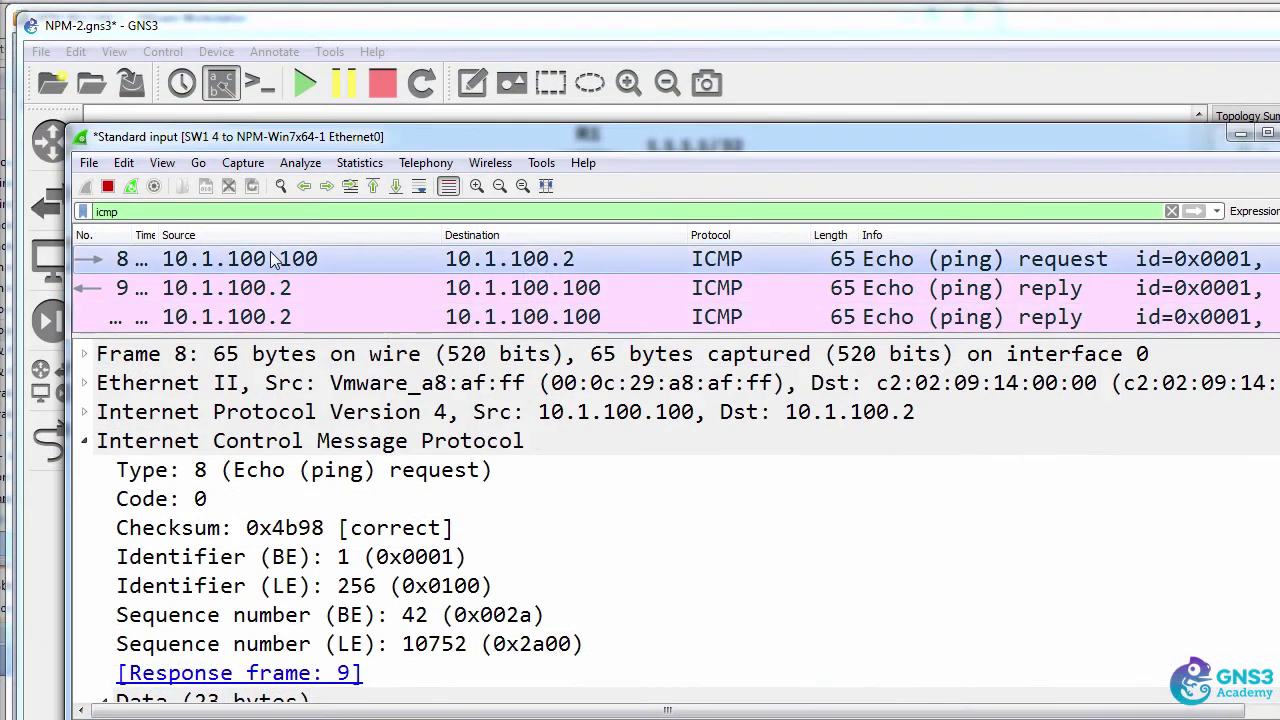
- Inspect echo request frame 8's ICMP type, sequence number 42 and 23-byte data payload
scroll(360, 600, "down", 1)
left_click(358, 644)
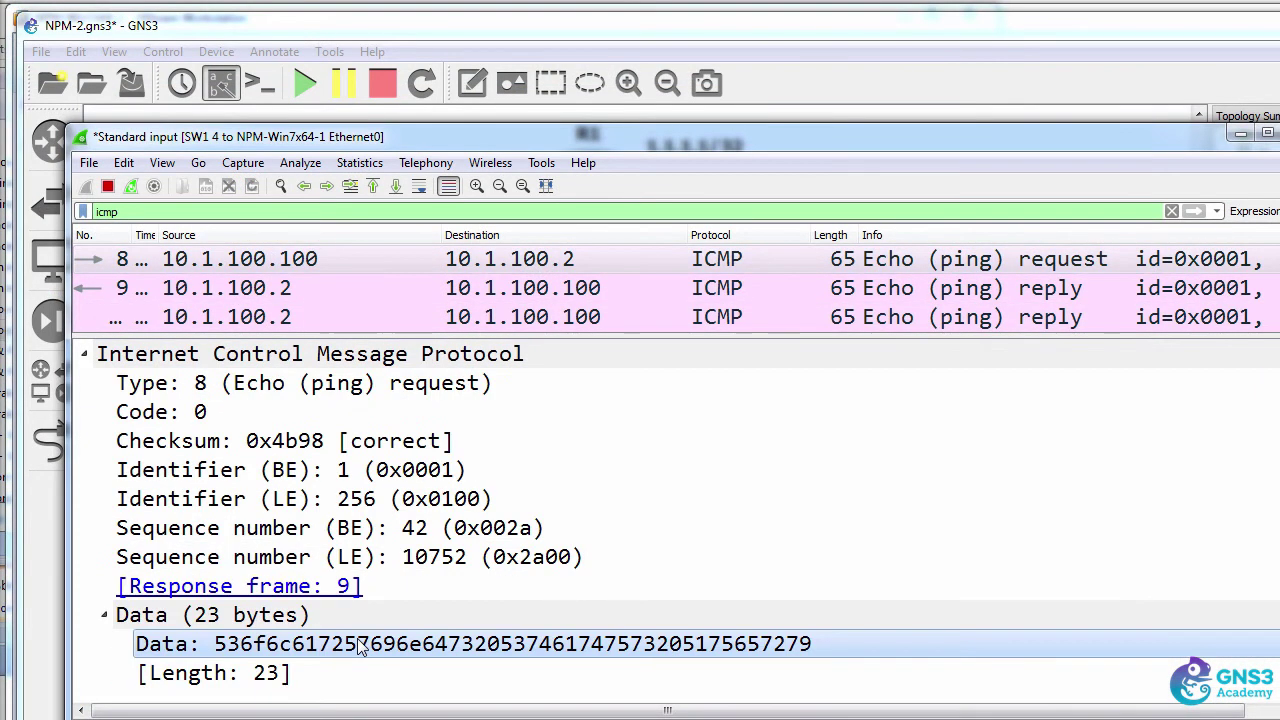
left_click(343, 259)
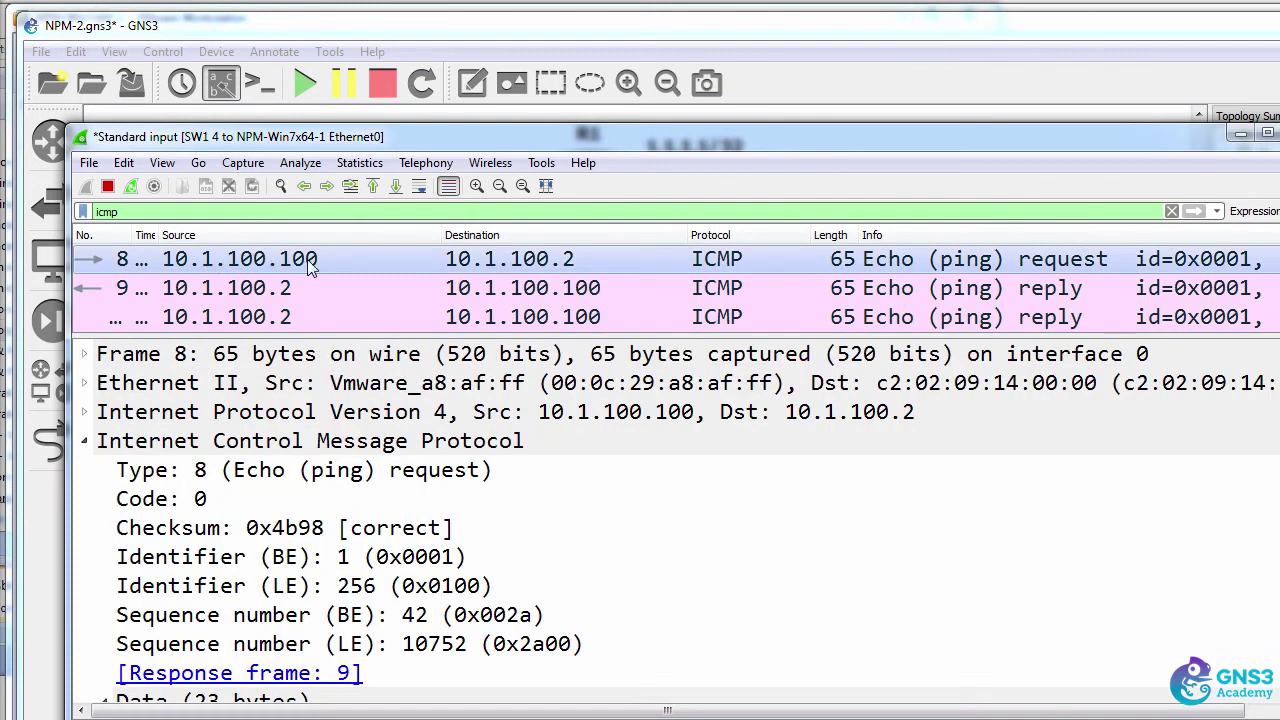
left_click(367, 470)
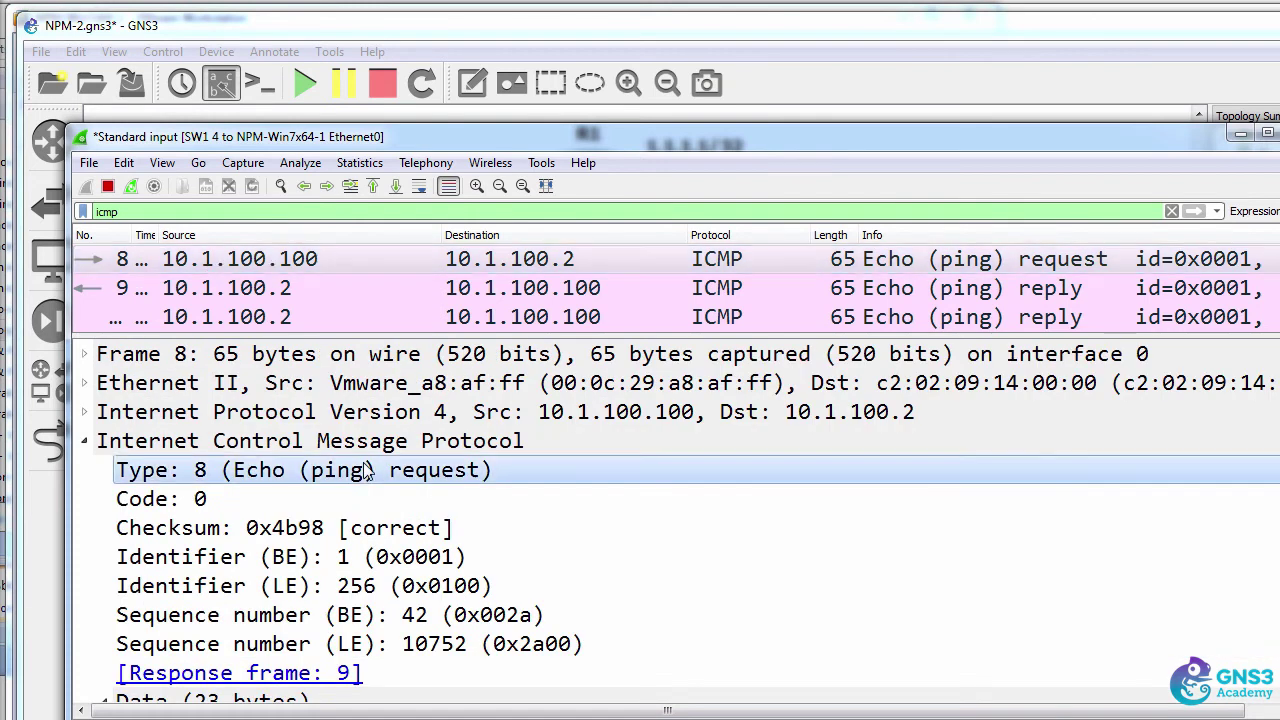
scroll(300, 560, "down", 1)
left_click(282, 646)
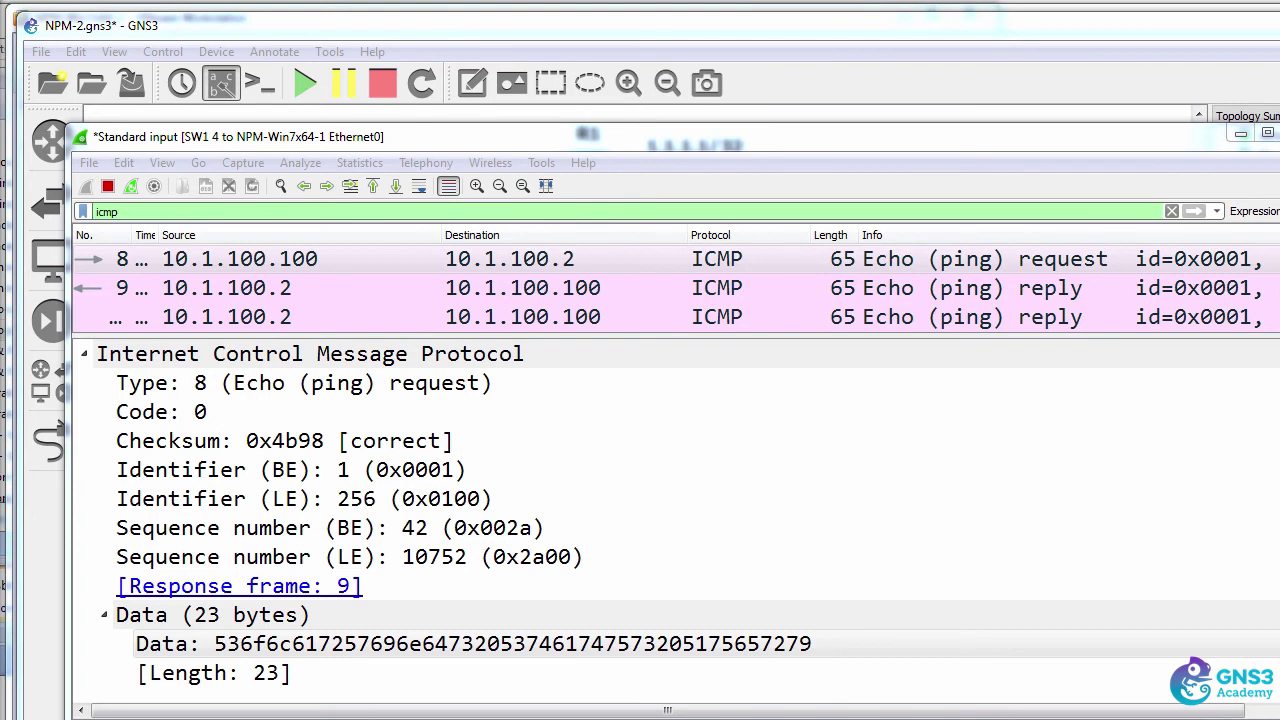
left_click(534, 287)
left_click(540, 260)
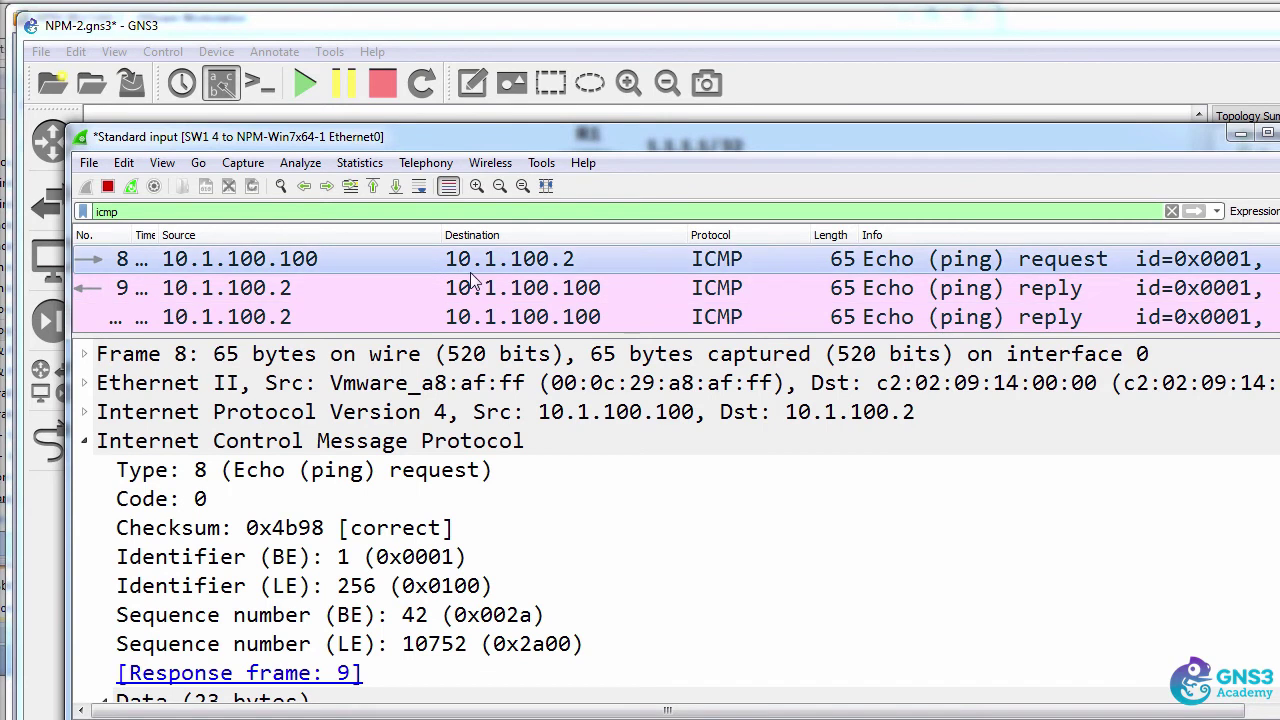
- Compare echo reply frame 9's ICMP section and type with request frame 8, then return to the SNMP capture
left_click(430, 287)
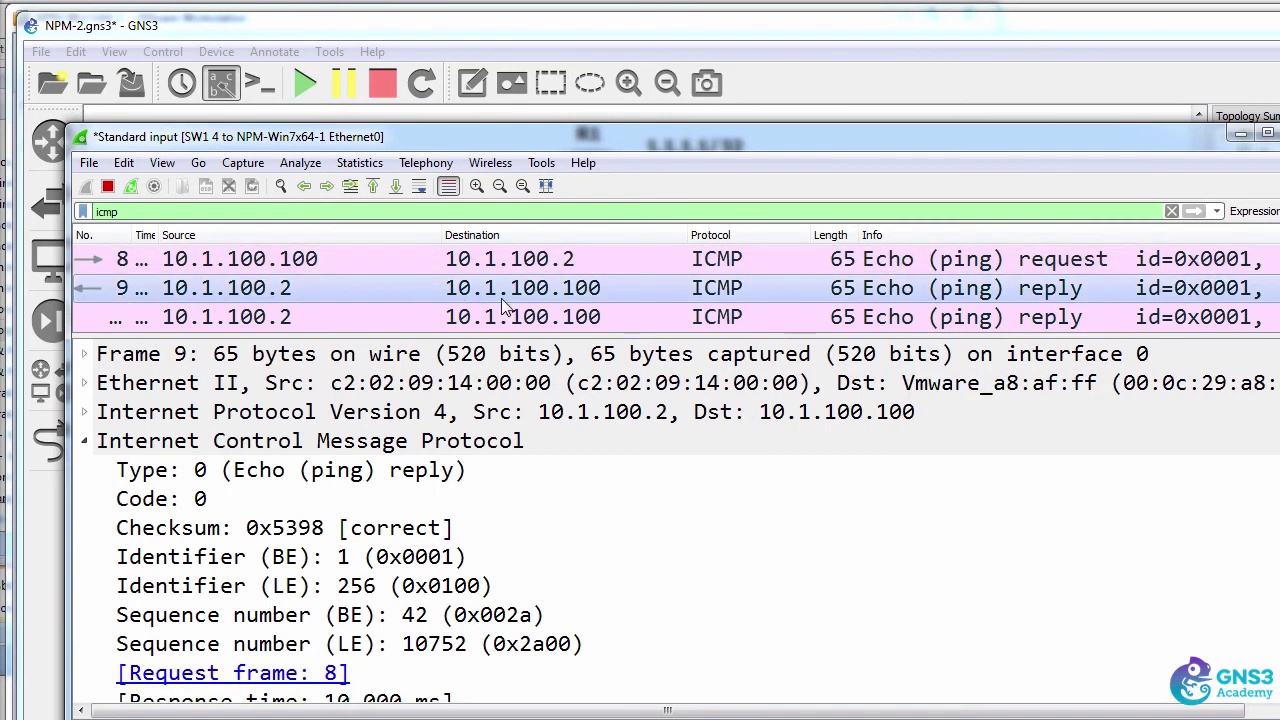
left_click(314, 449)
left_click(338, 470)
scroll(338, 478, "down", 2)
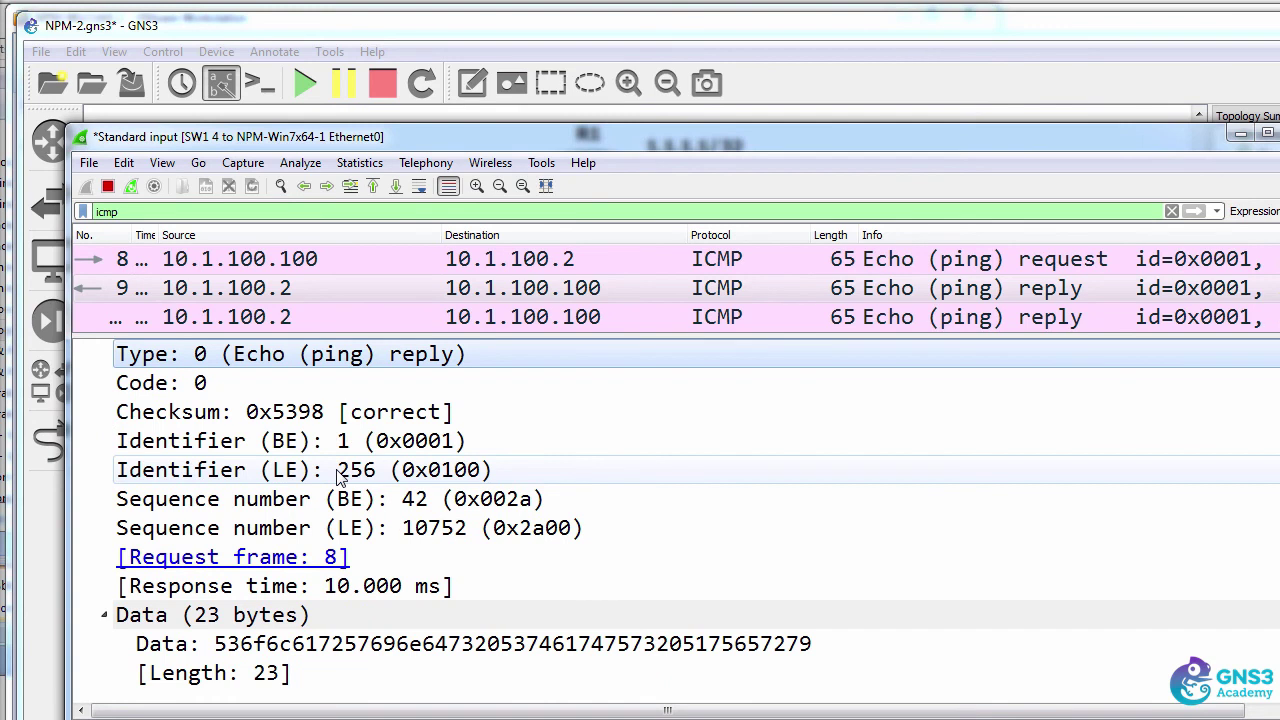
left_click(365, 259)
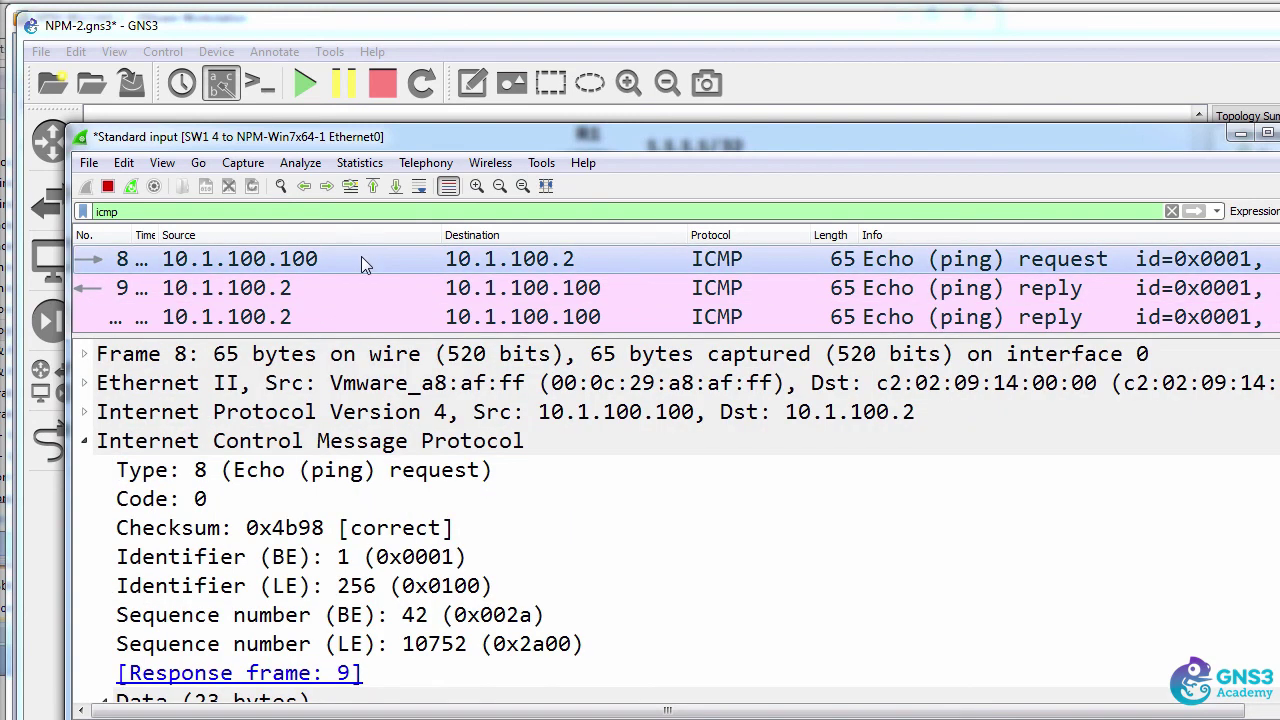
left_click(367, 284)
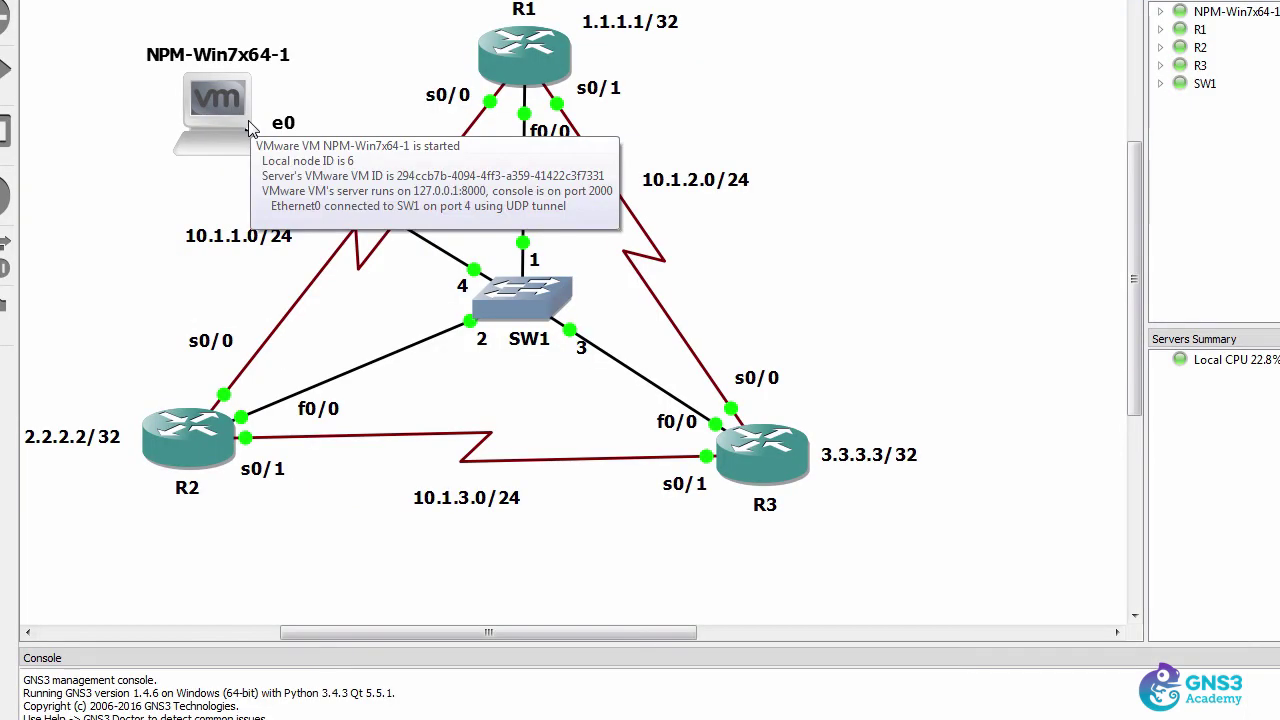
mouse_move(215, 440)
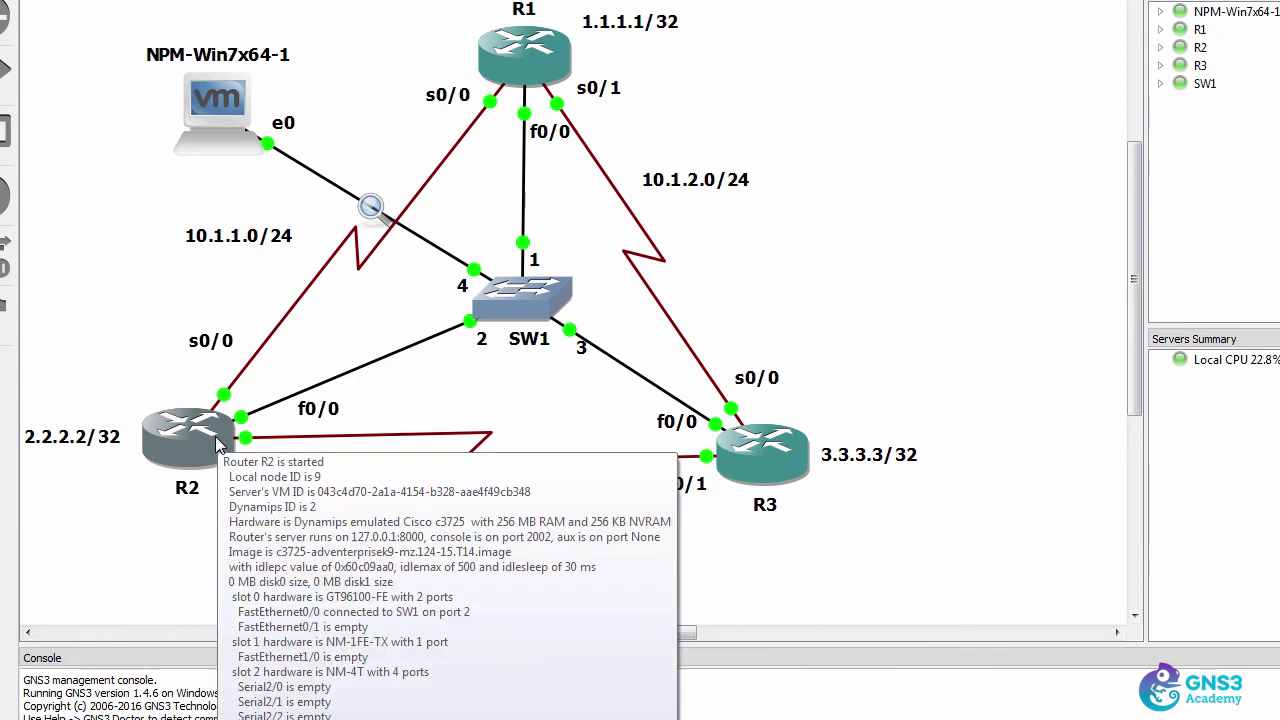
key("alt+Tab")
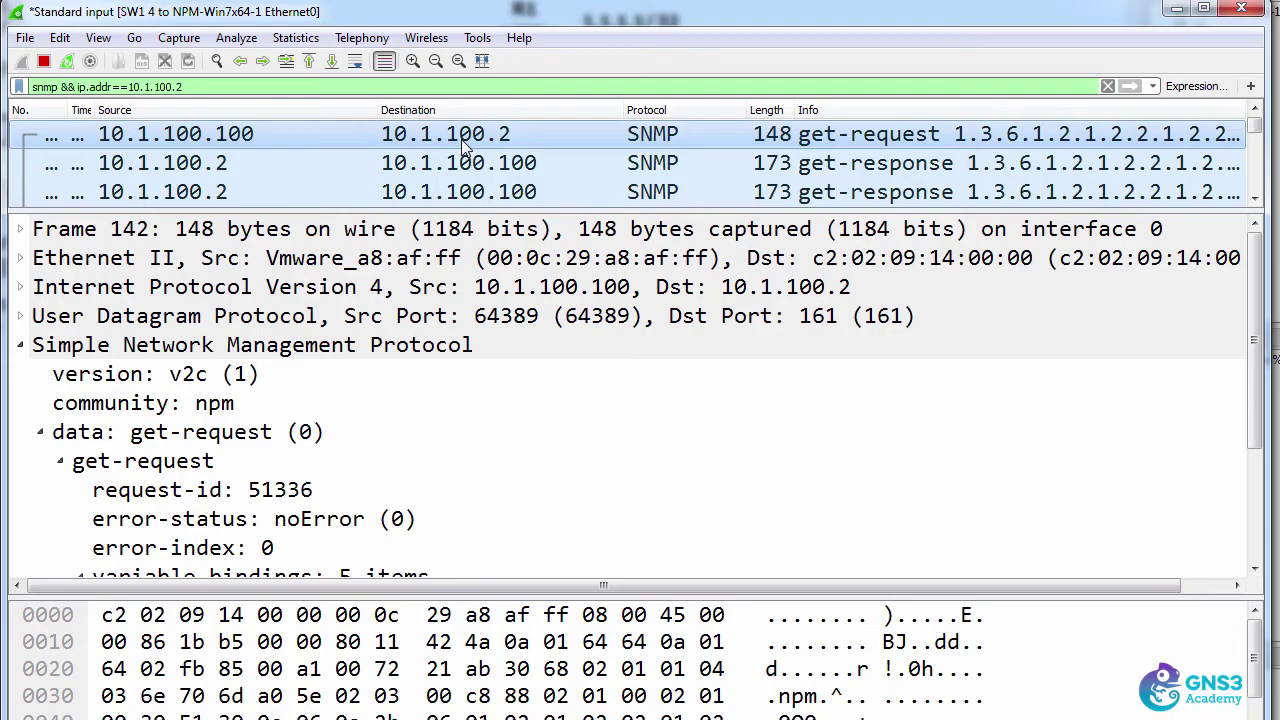
- Compare UDP ports of get-request frame 142 (64389→161) and get-response frame 143 (161→64389)
left_click(338, 350)
left_click(297, 324)
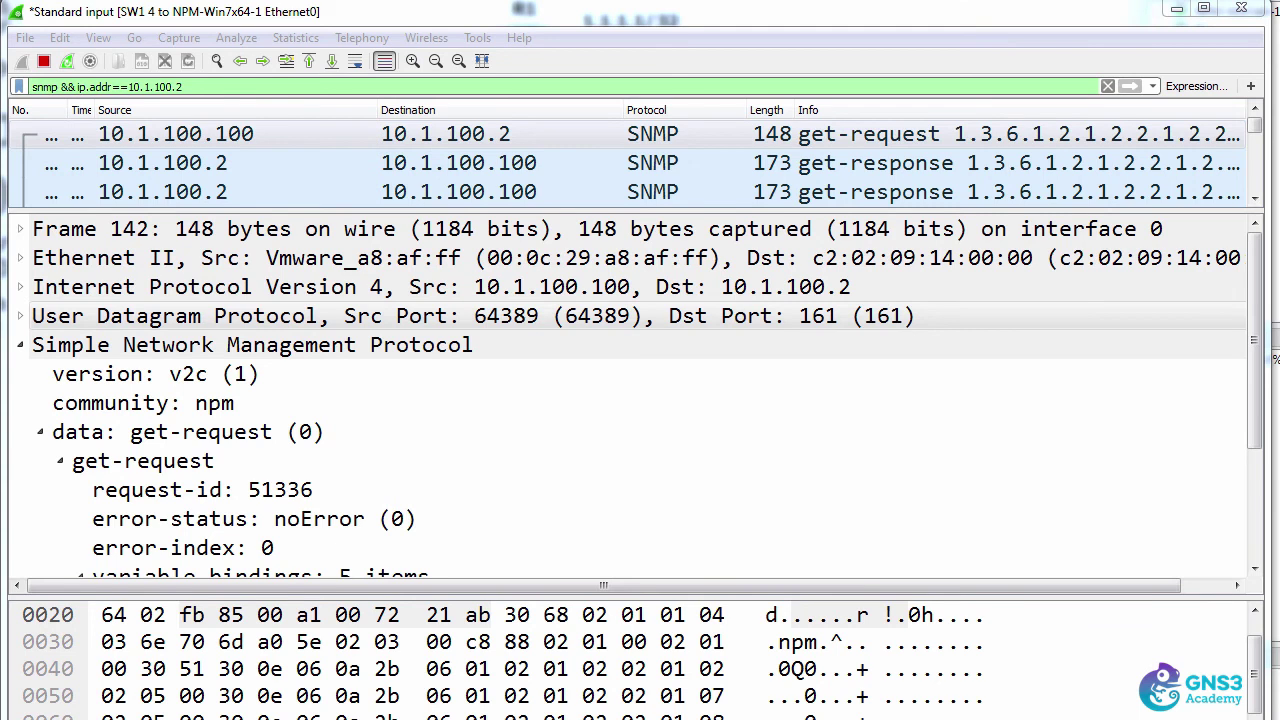
left_click(715, 318)
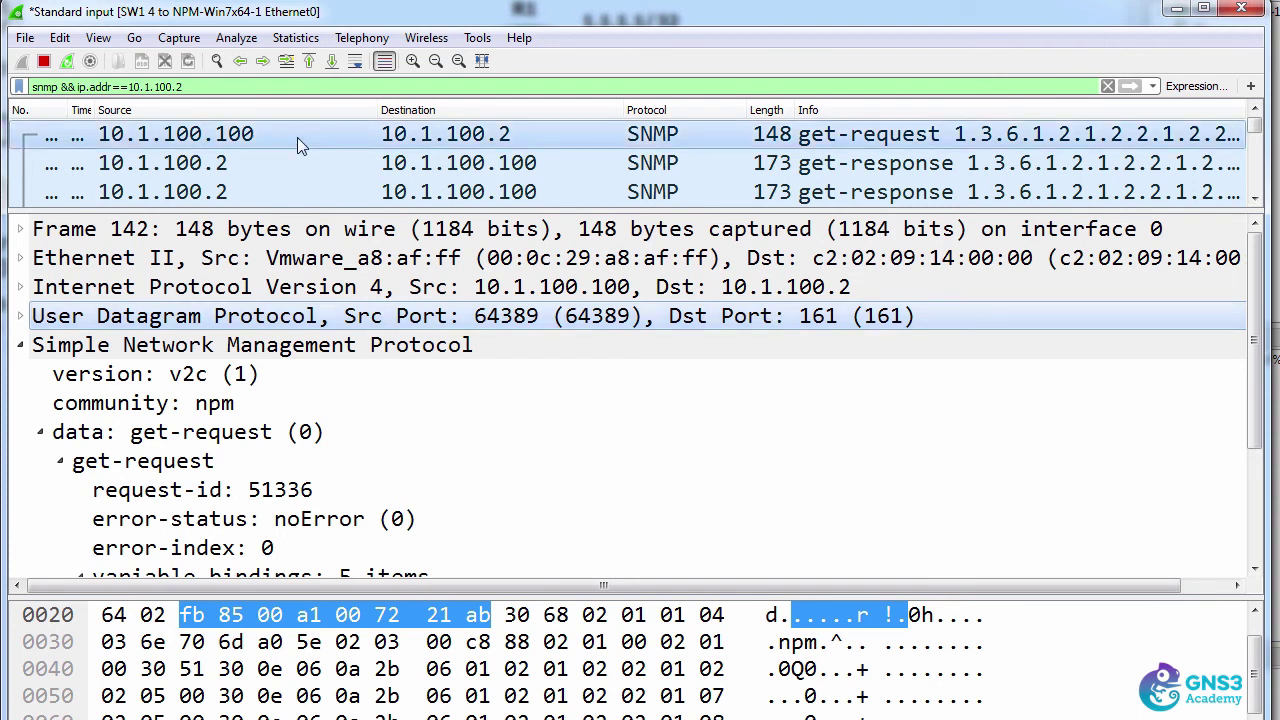
left_click(203, 147)
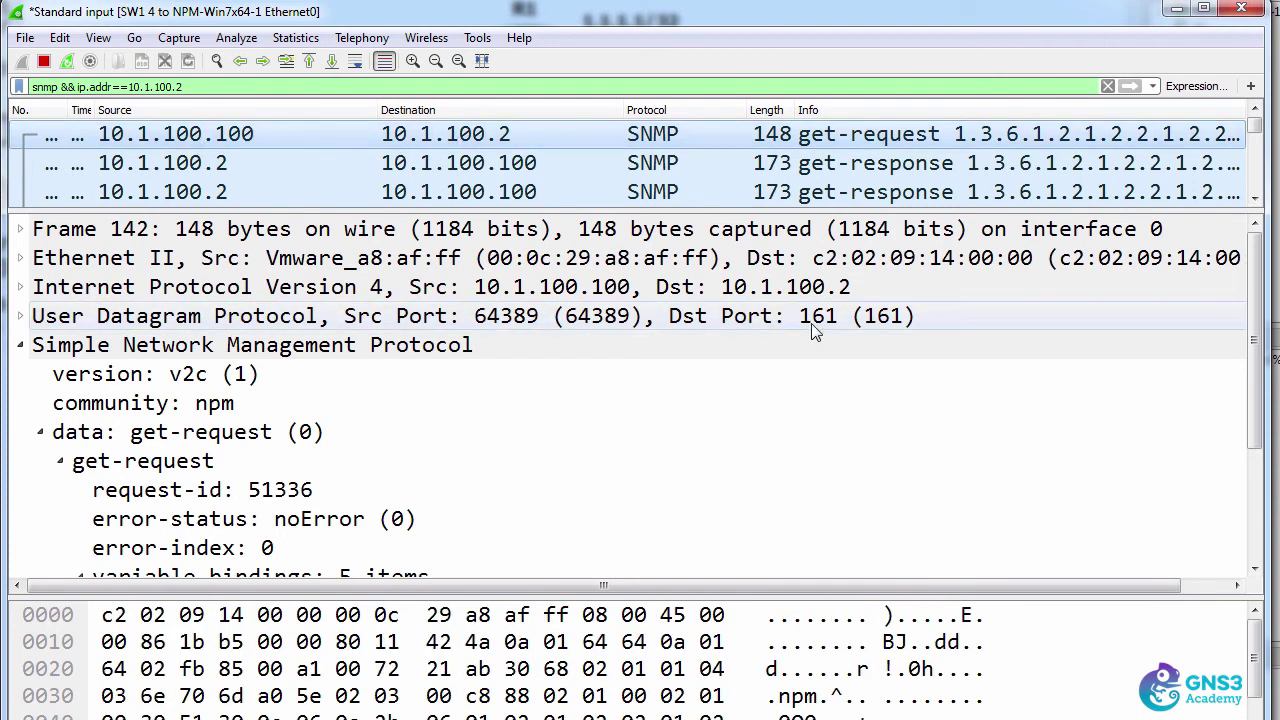
left_click(465, 168)
left_click(505, 326)
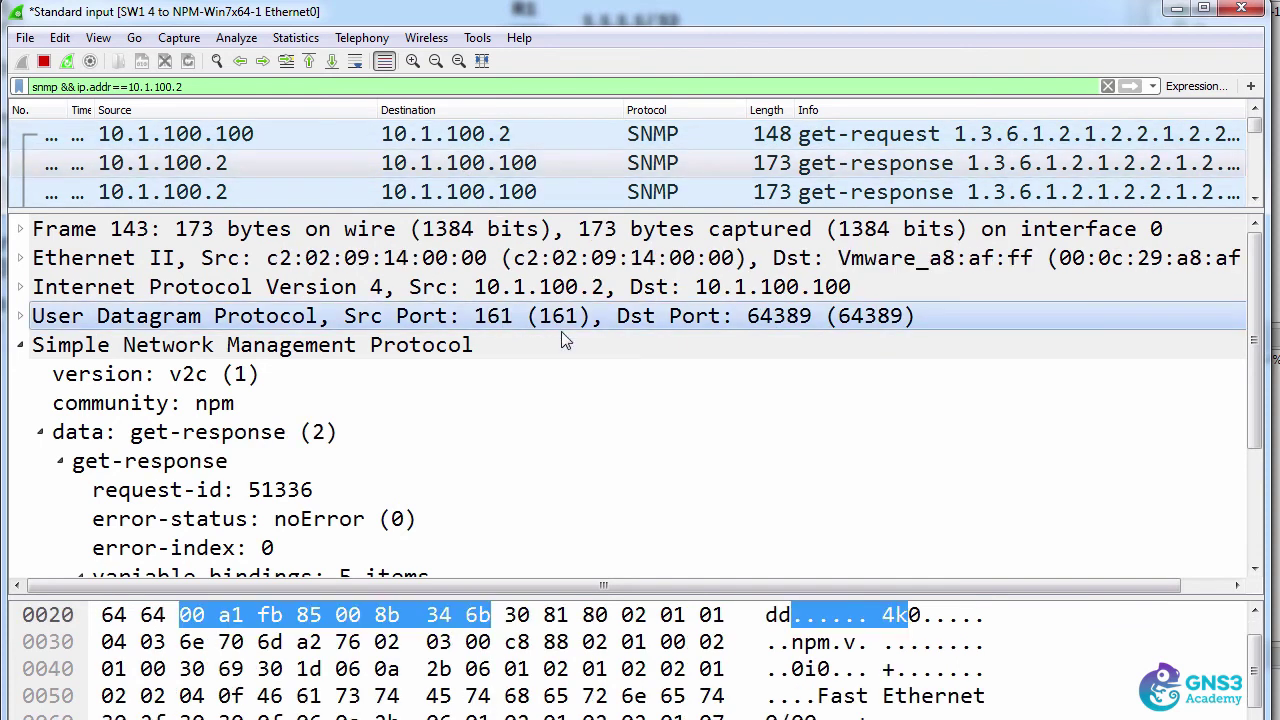
left_click(268, 133)
left_click(497, 320)
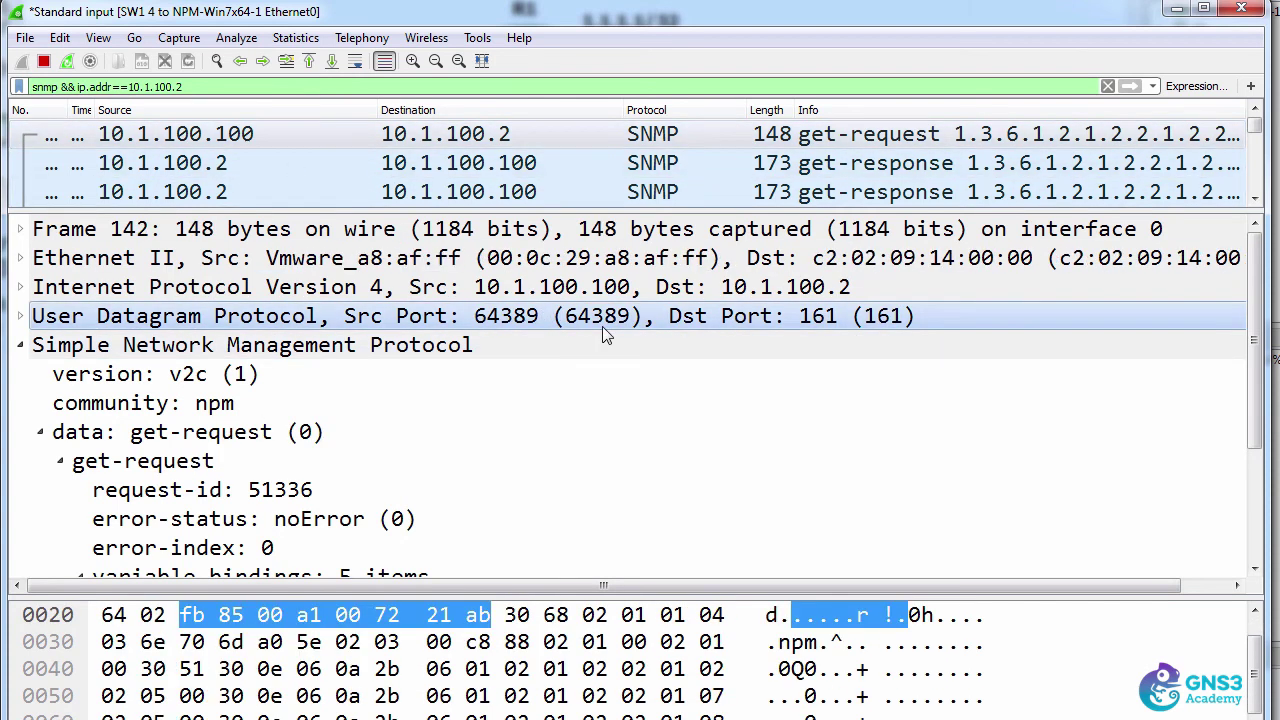
left_click(464, 166)
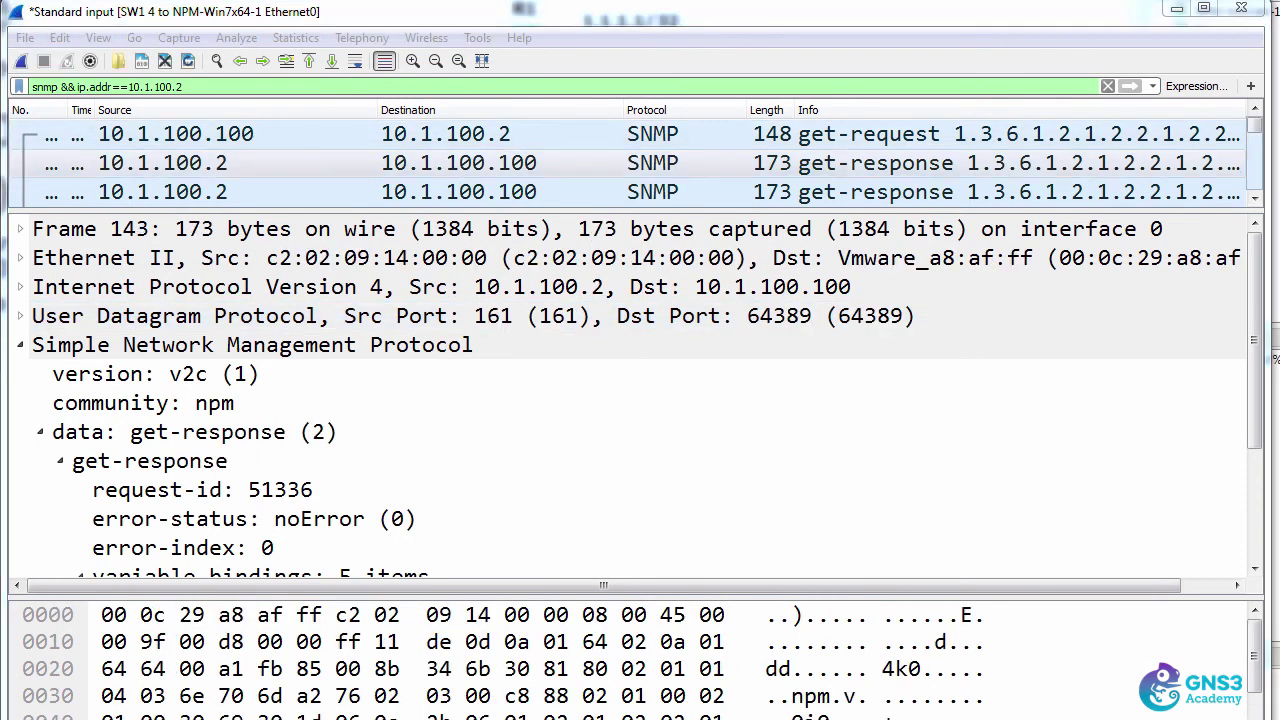
left_click(466, 134)
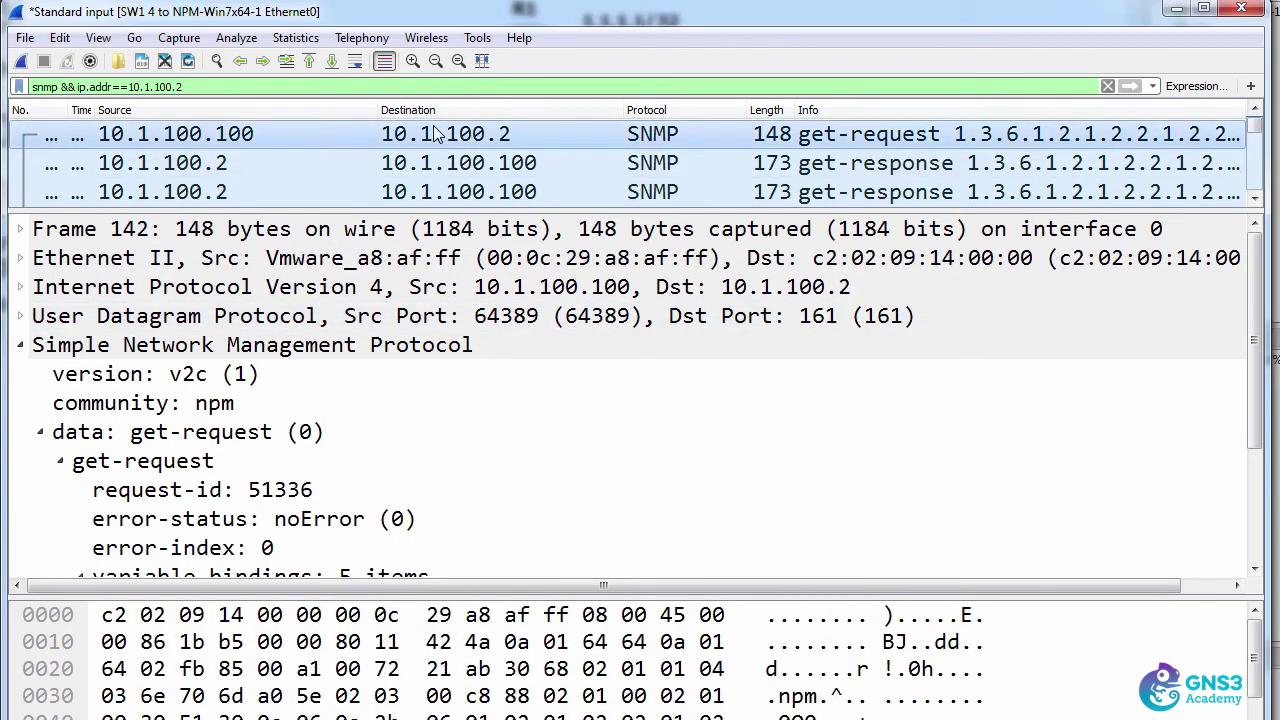
left_click(747, 322)
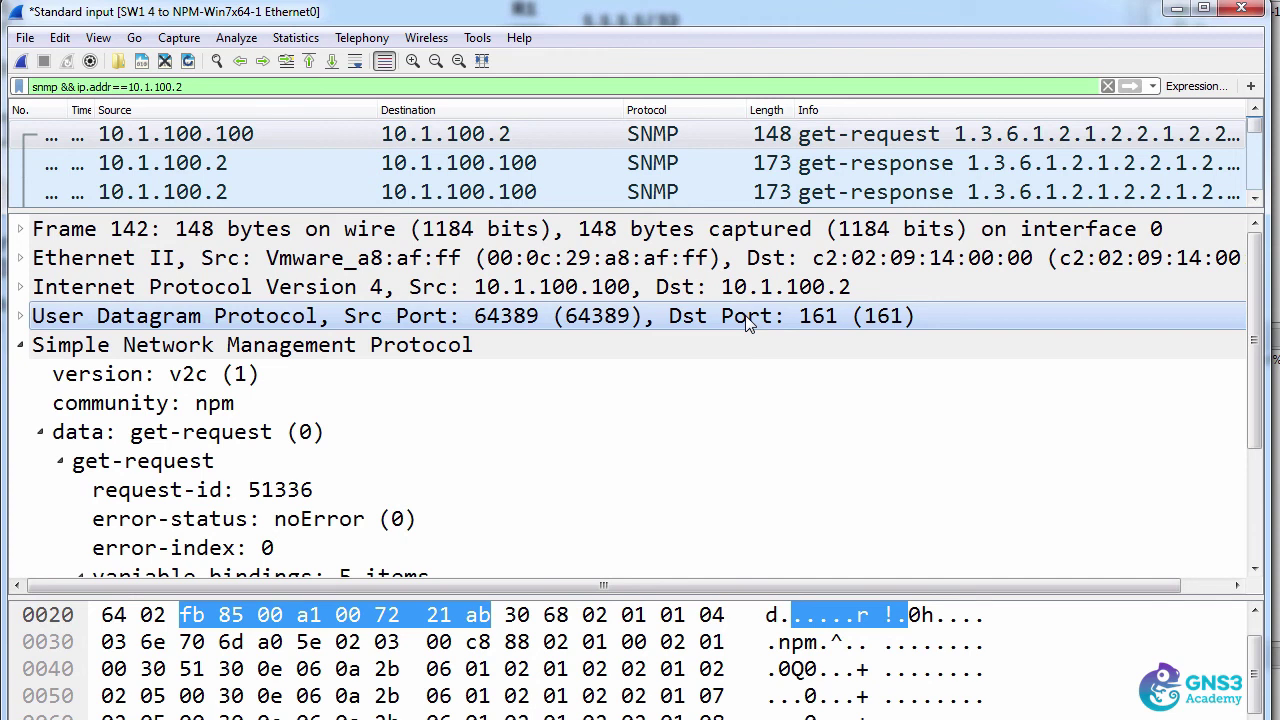
- Check later SNMP packets such as frame 153 also use ports 64389 and 161, then revisit frame 142
left_click(199, 144)
scroll(199, 150, "down", 1)
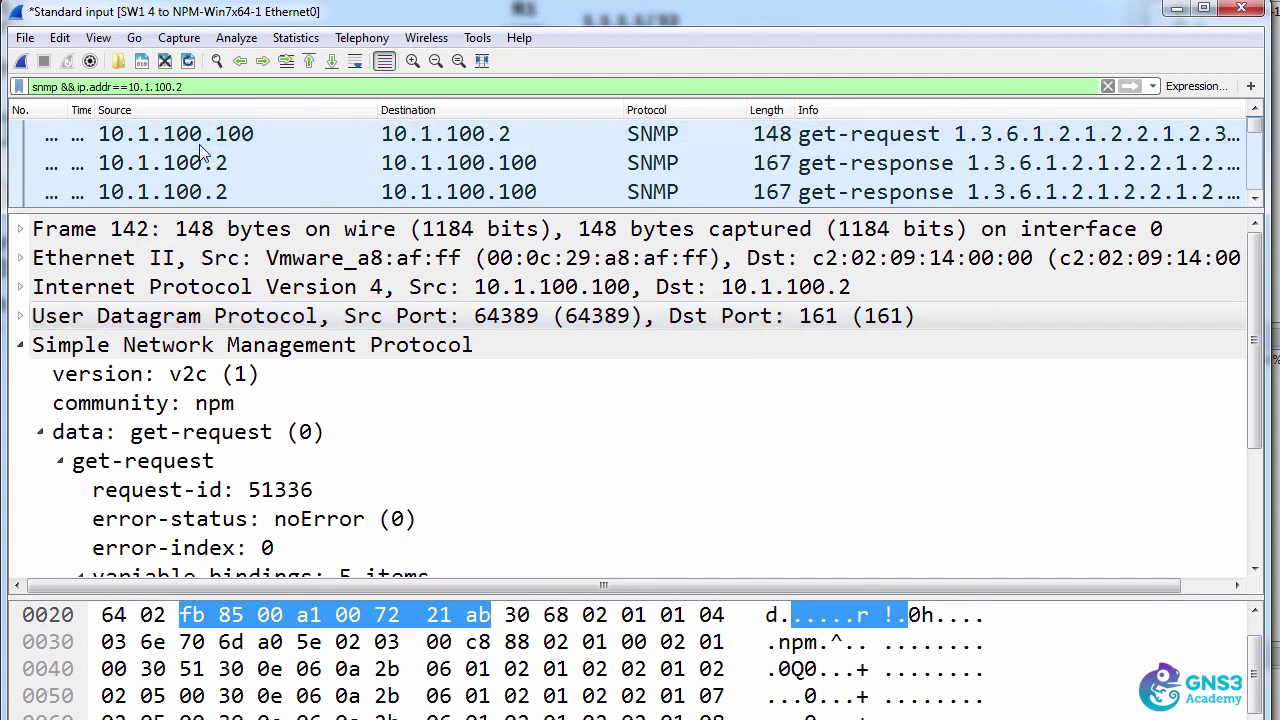
key("Down")
key("Down")
key("Down")
key("Down")
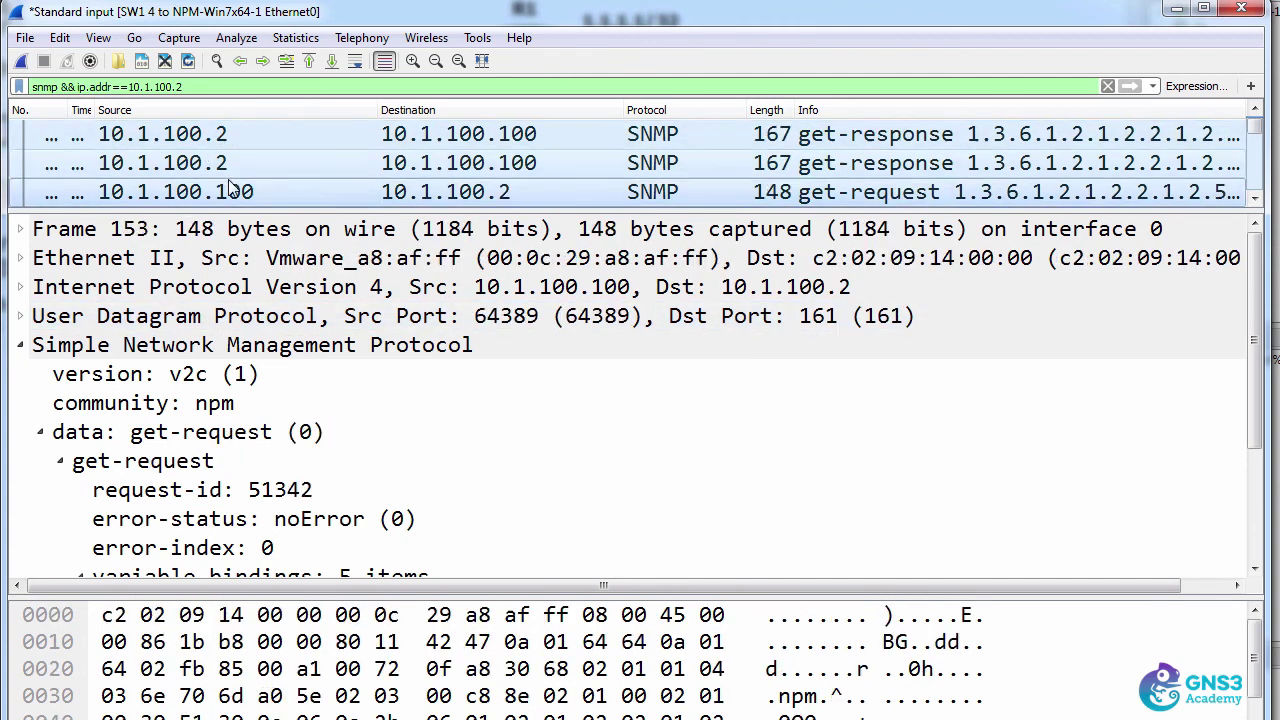
key("Down")
left_click(268, 164)
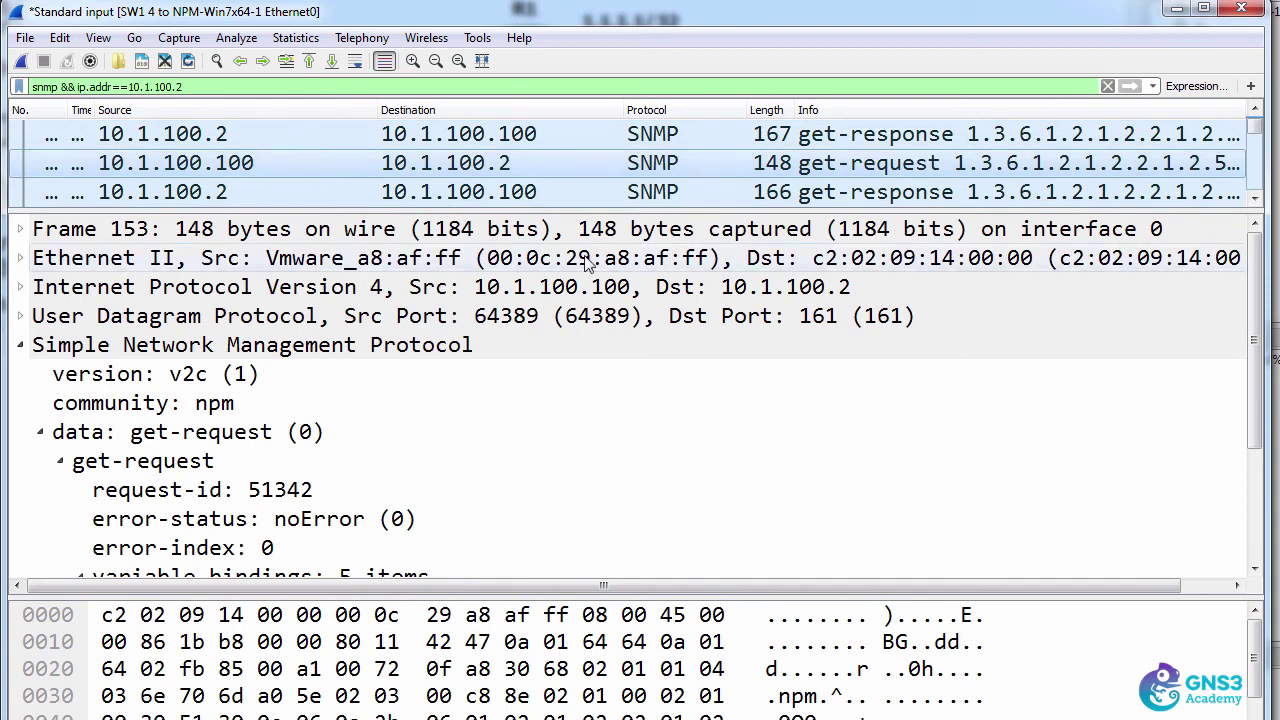
left_click(770, 316)
left_click(414, 163)
key("Down")
key("Down")
key("Down")
key("Down")
key("Down")
key("Down")
key("Down")
key("Down")
key("Down")
left_click(632, 316)
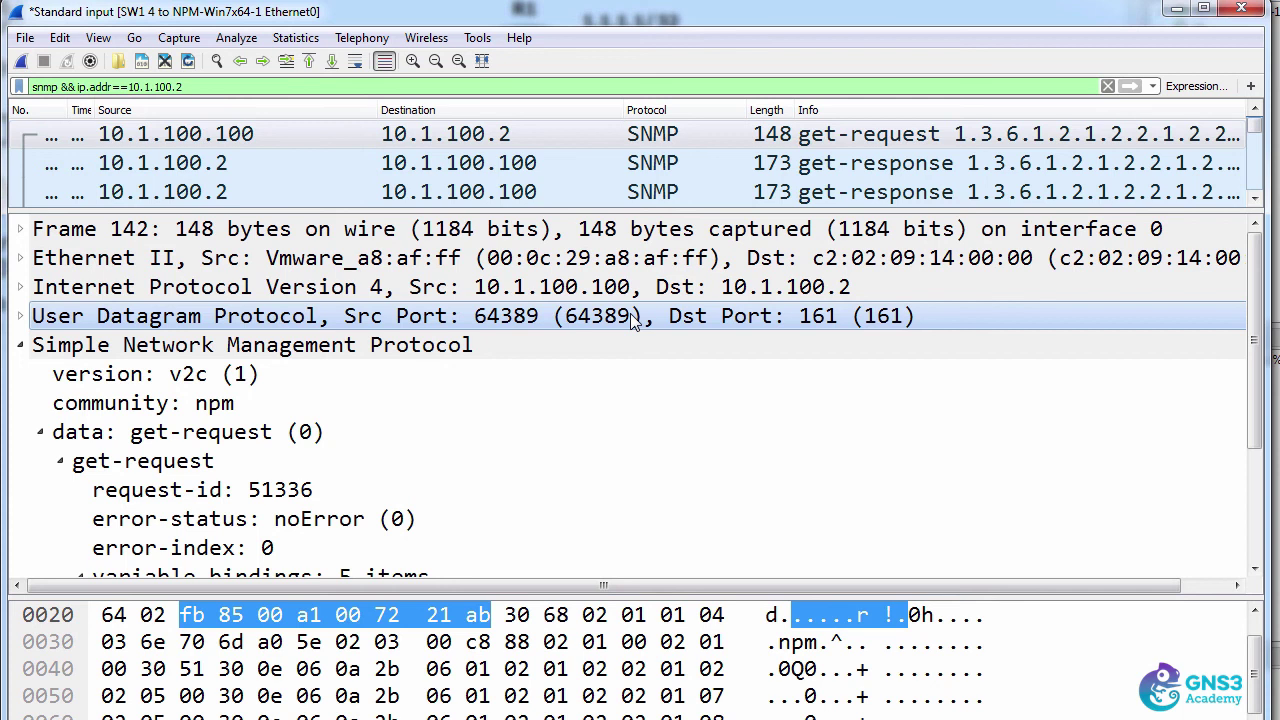
key("alt+Tab")
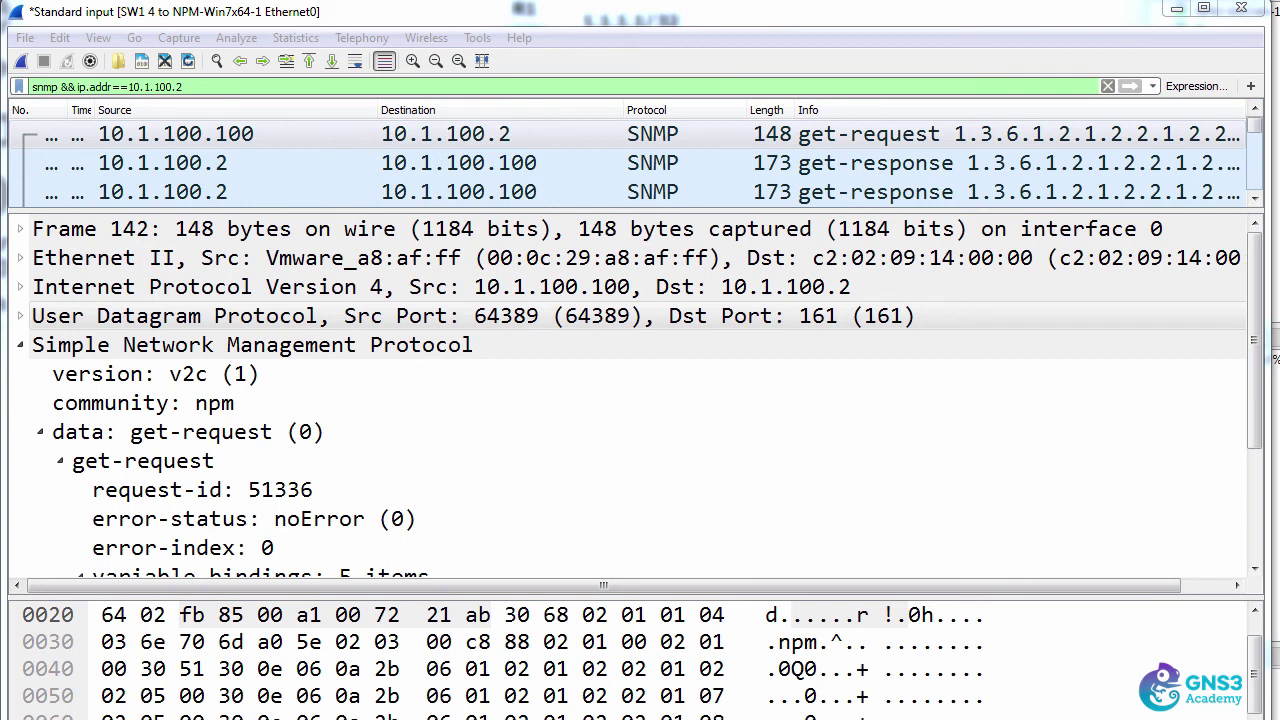
- Compare frame 143's five variable-binding values, such as 556, against frame 142's Null values
left_click(290, 139)
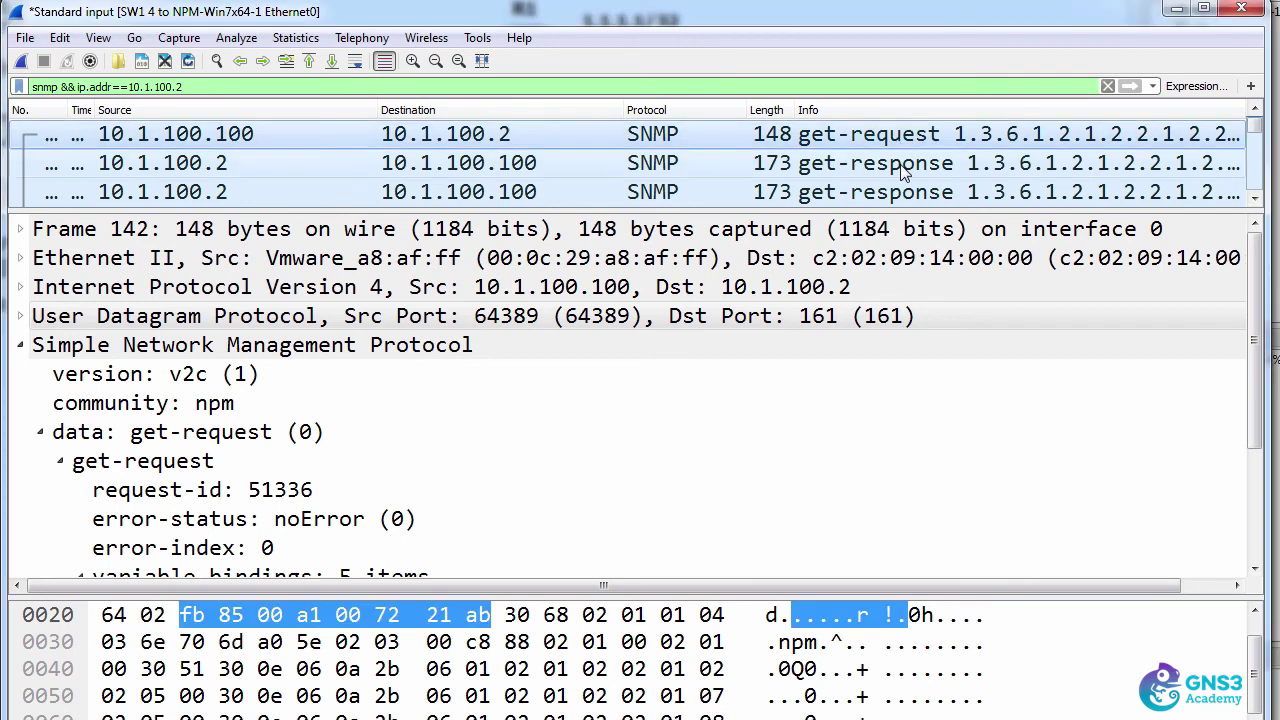
left_click(855, 163)
left_click(245, 437)
scroll(245, 437, "down", 2)
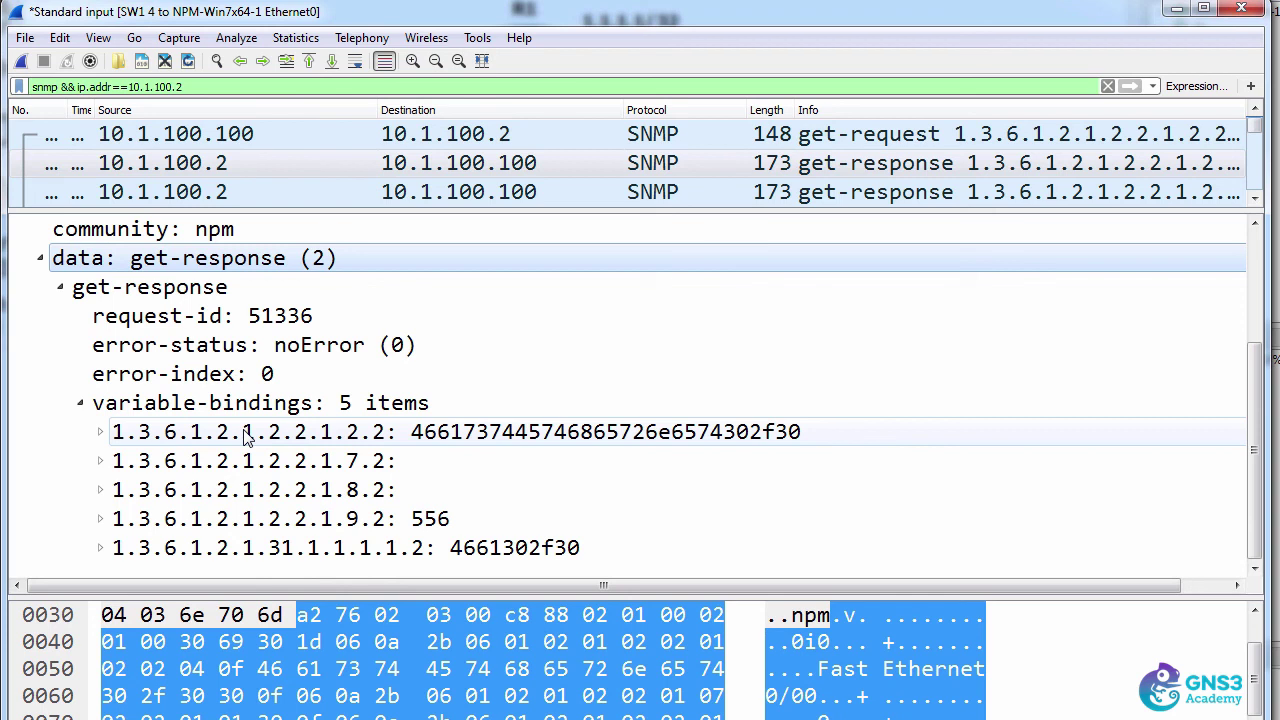
left_click(234, 134)
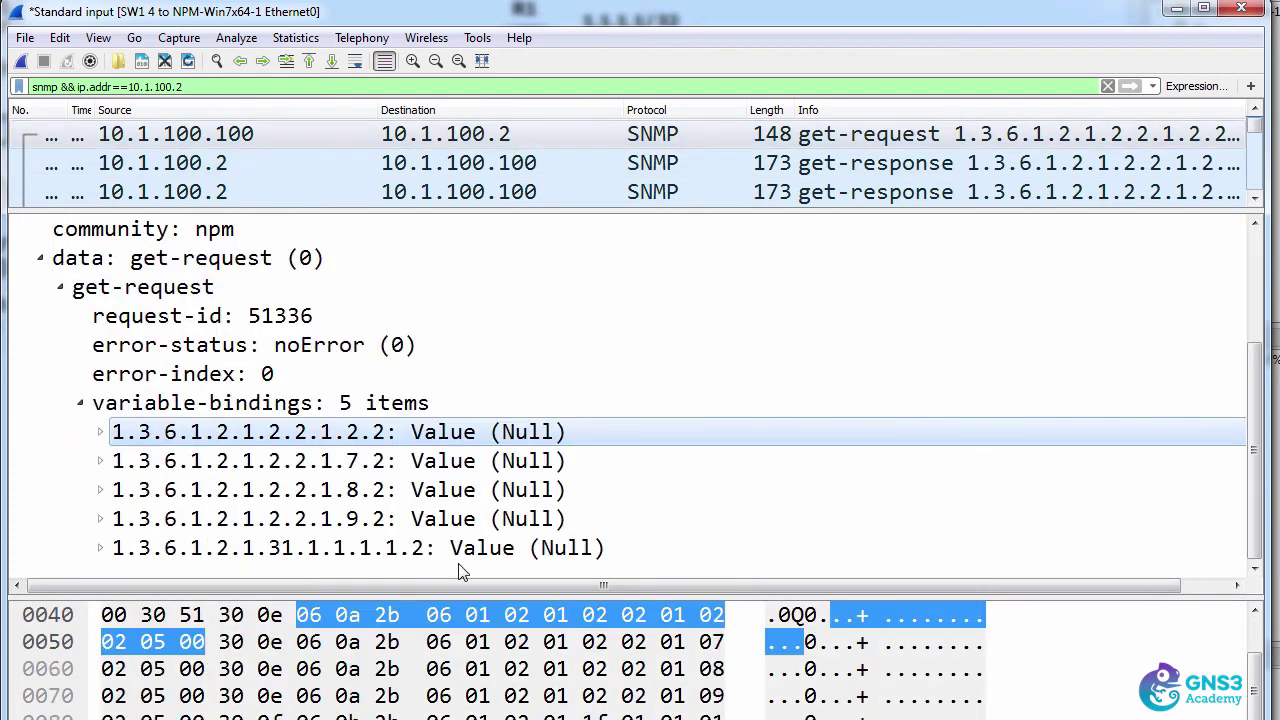
left_click(357, 165)
scroll(395, 470, "down", 1)
scroll(393, 470, "down", 1)
left_click(412, 432)
left_click(447, 548)
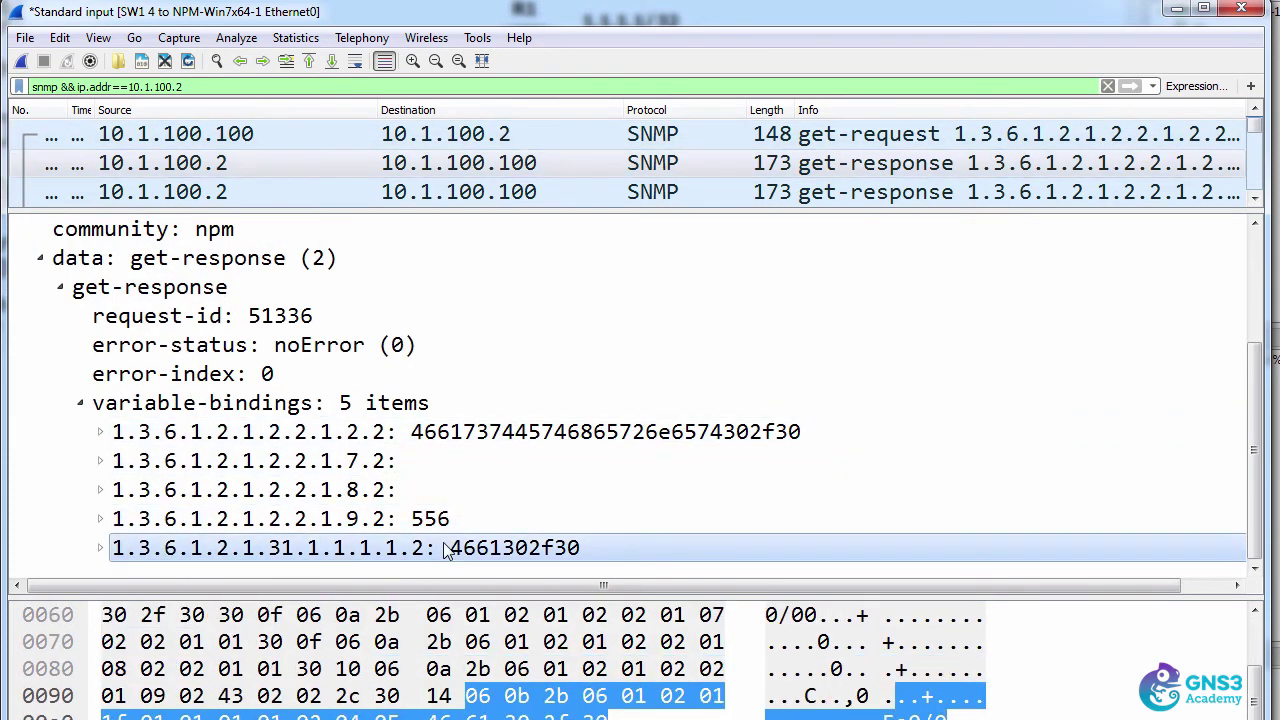